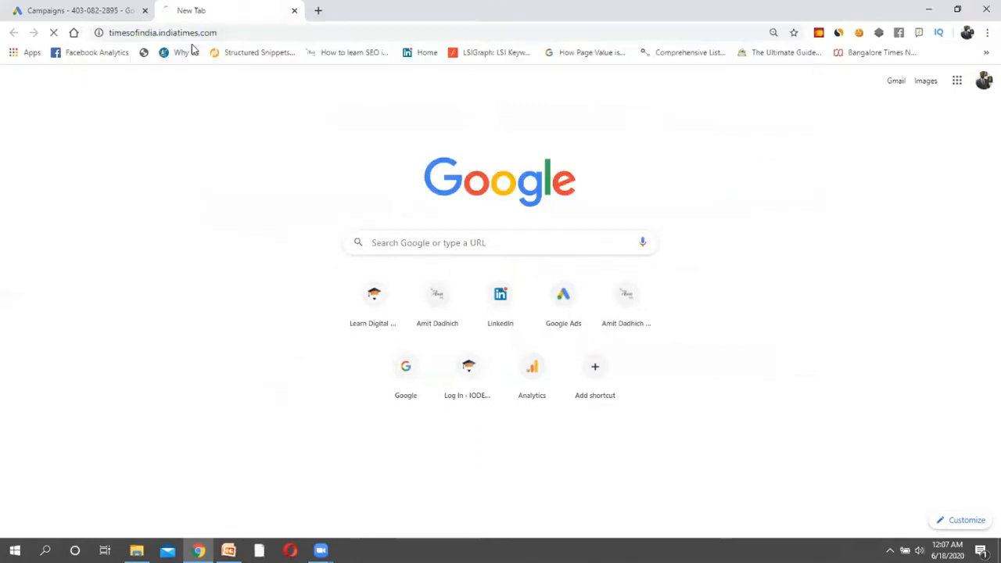
Search for hindustantimes in a new browser tab and open the Hindustan Times website, keeping The Times of India open.
{"action": "left_click", "coordinate": [315, 10]}
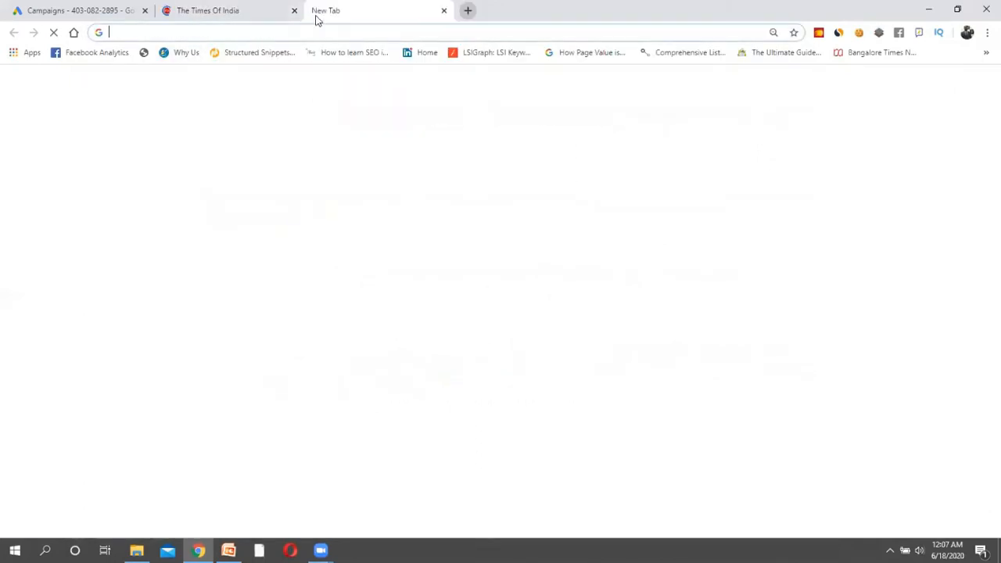
{"action": "left_click", "coordinate": [250, 14]}
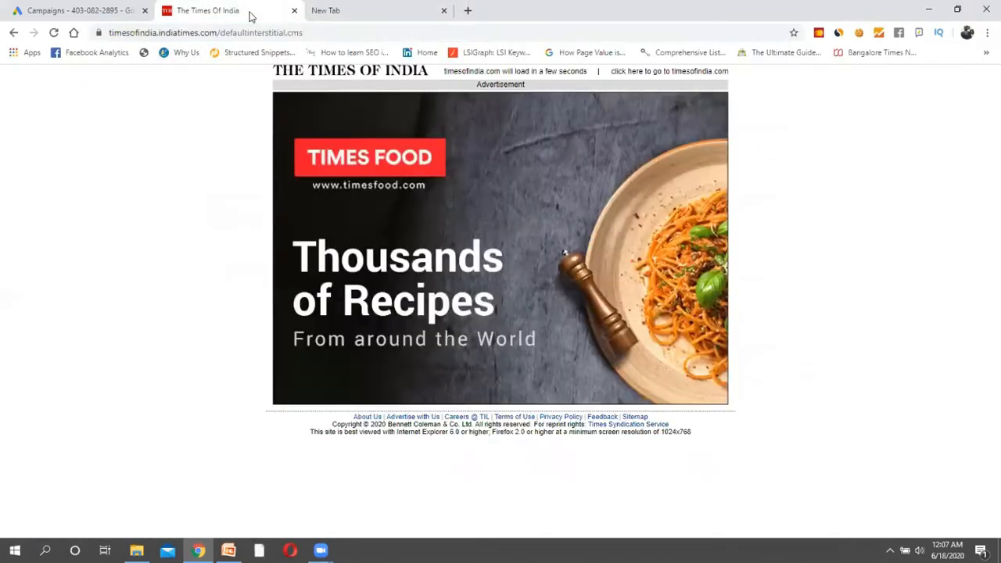
{"action": "left_click", "coordinate": [361, 17]}
{"action": "type", "text": "hindu"}
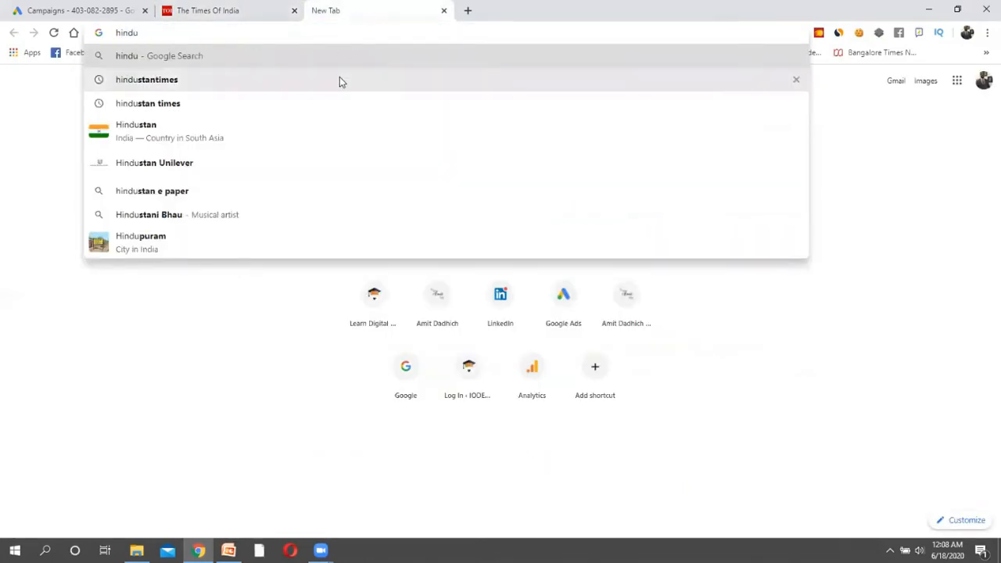
{"action": "left_click", "coordinate": [339, 78]}
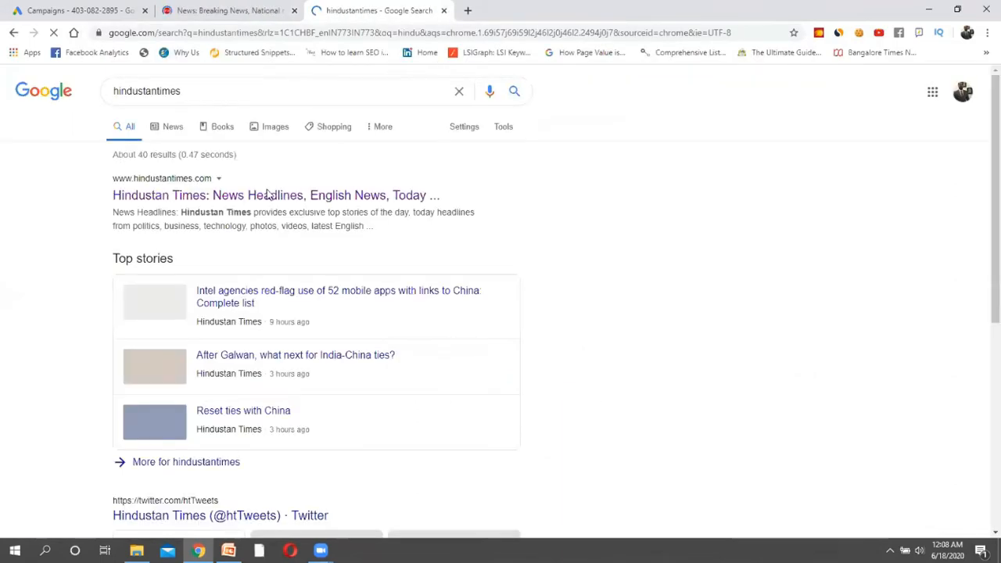
{"action": "left_click", "coordinate": [230, 7]}
{"action": "left_click", "coordinate": [361, 8]}
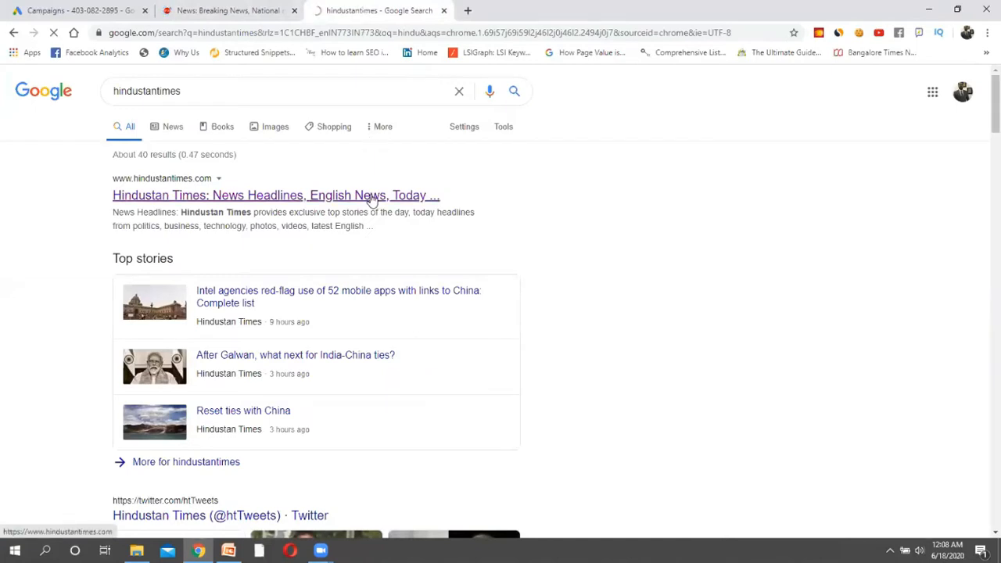
Search for 91mobiles in another new browser tab and open the 91mobiles.com website.
{"action": "left_click", "coordinate": [468, 10]}
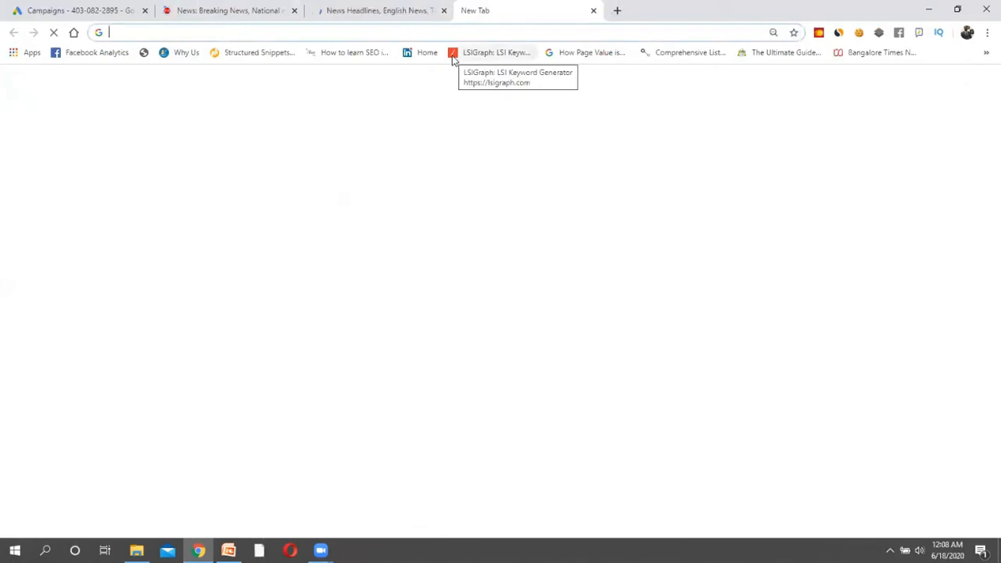
{"action": "type", "text": "99"}
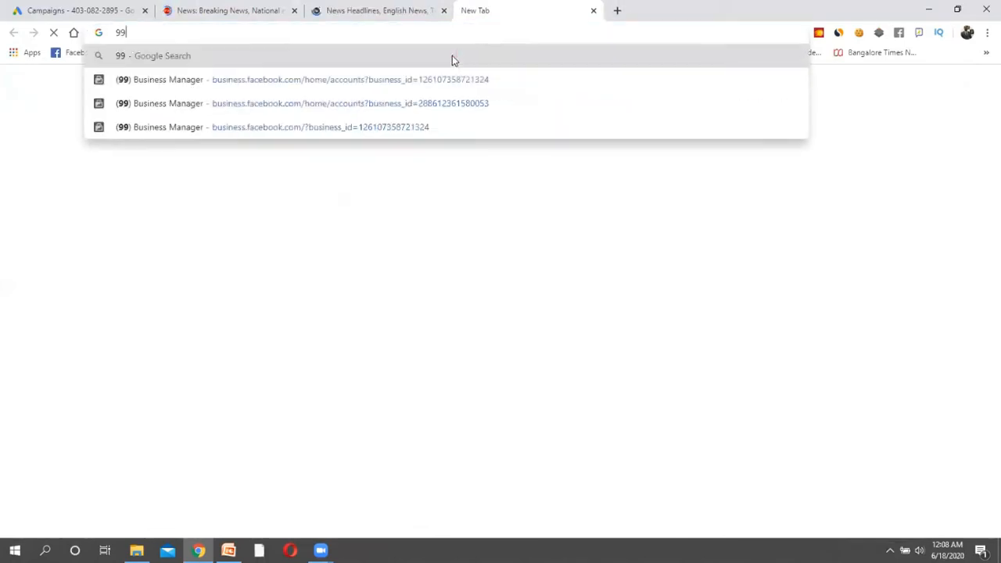
{"action": "key", "text": "BackSpace"}
{"action": "type", "text": "1"}
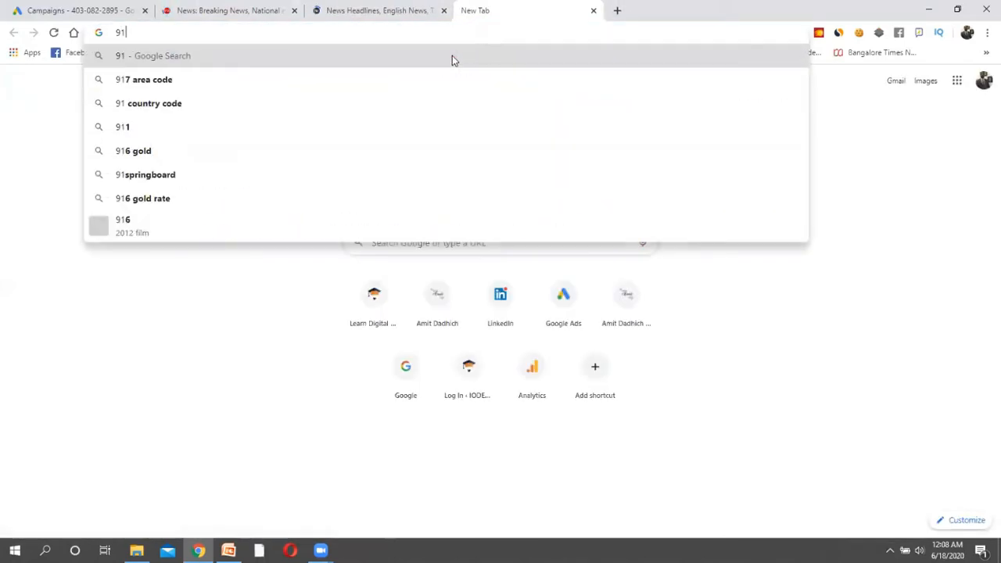
{"action": "type", "text": "mobiles"}
{"action": "key", "text": "Return"}
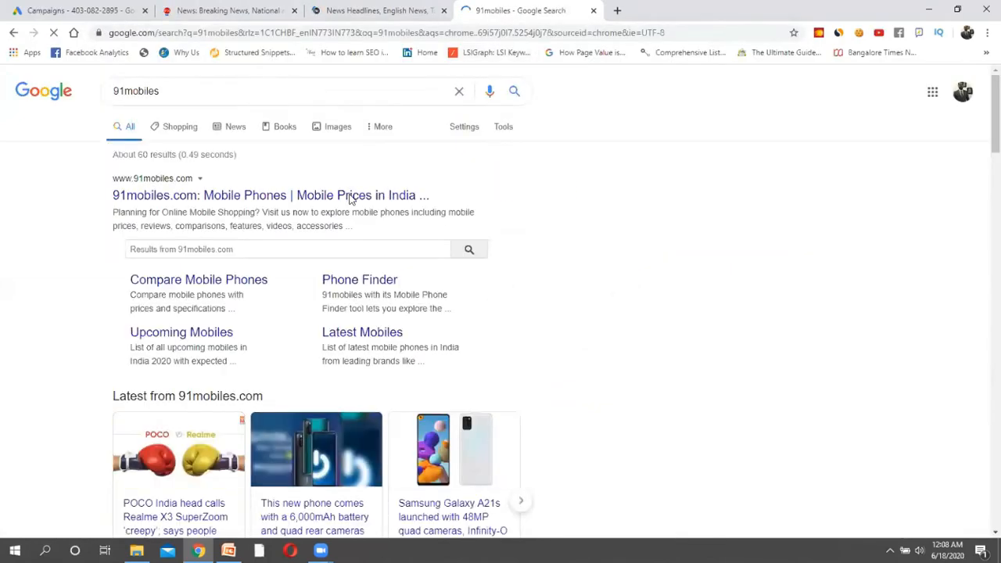
{"action": "left_click", "coordinate": [350, 196]}
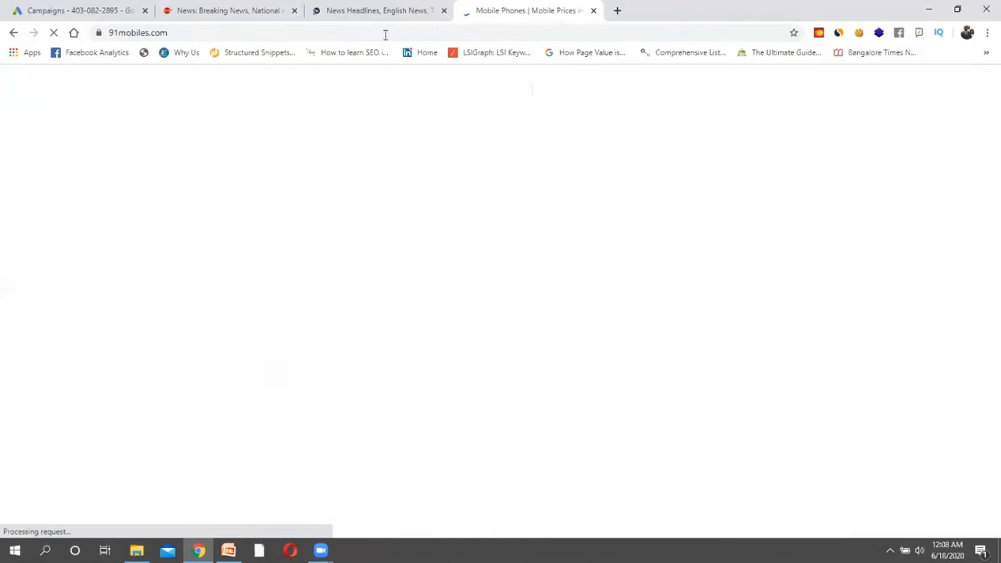
Examine the display ads in the upper part of The Times of India home page.
{"action": "left_click", "coordinate": [352, 10]}
{"action": "left_click", "coordinate": [247, 6]}
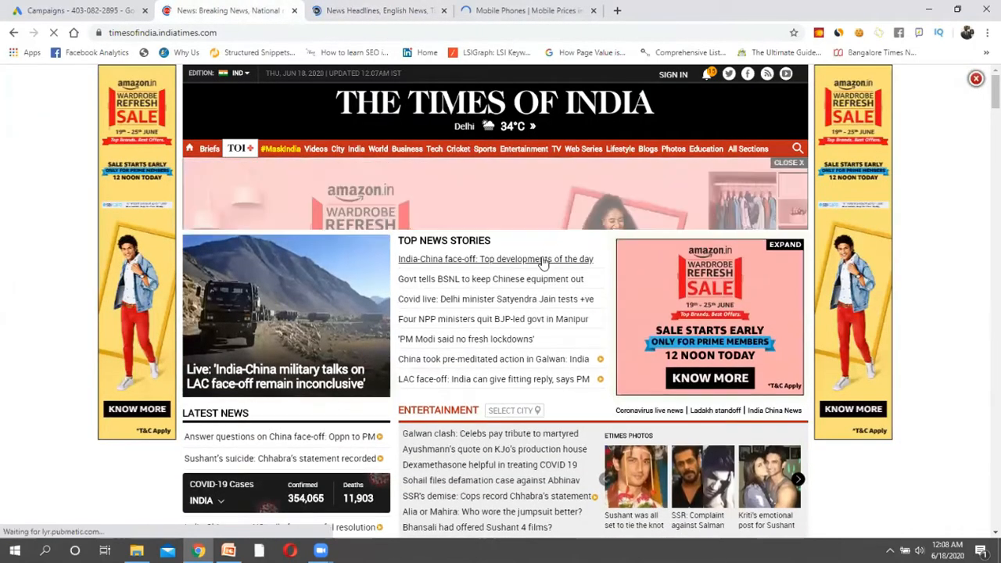
{"action": "scroll", "coordinate": [544, 262], "scroll_direction": "down", "scroll_amount": 1}
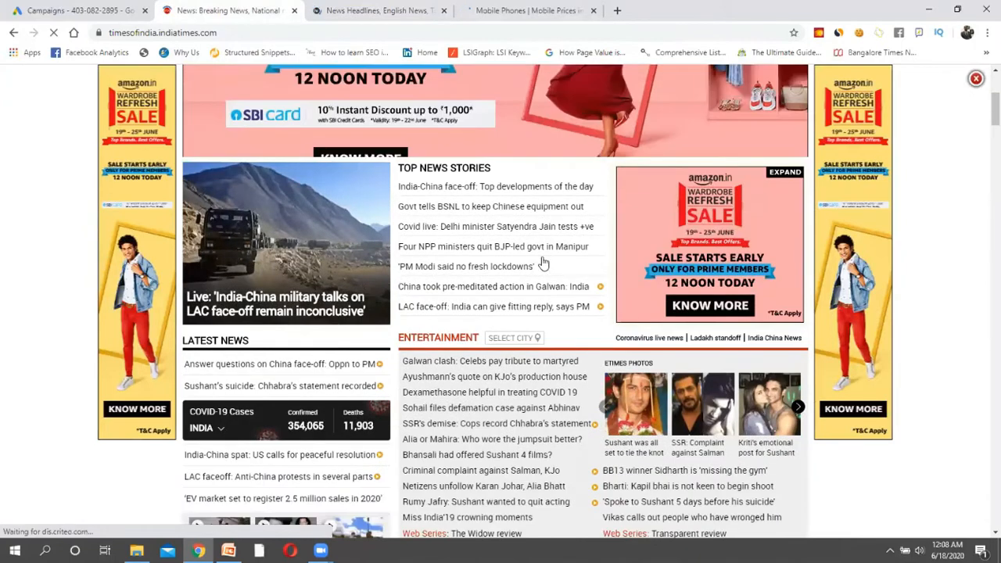
{"action": "scroll", "coordinate": [543, 264], "scroll_direction": "down", "scroll_amount": 5}
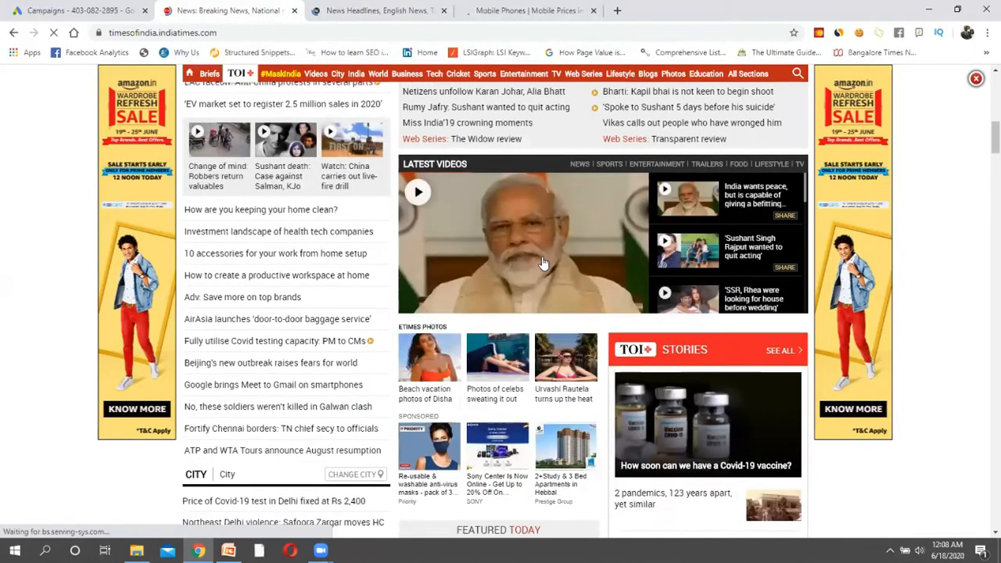
{"action": "scroll", "coordinate": [543, 262], "scroll_direction": "down", "scroll_amount": 8}
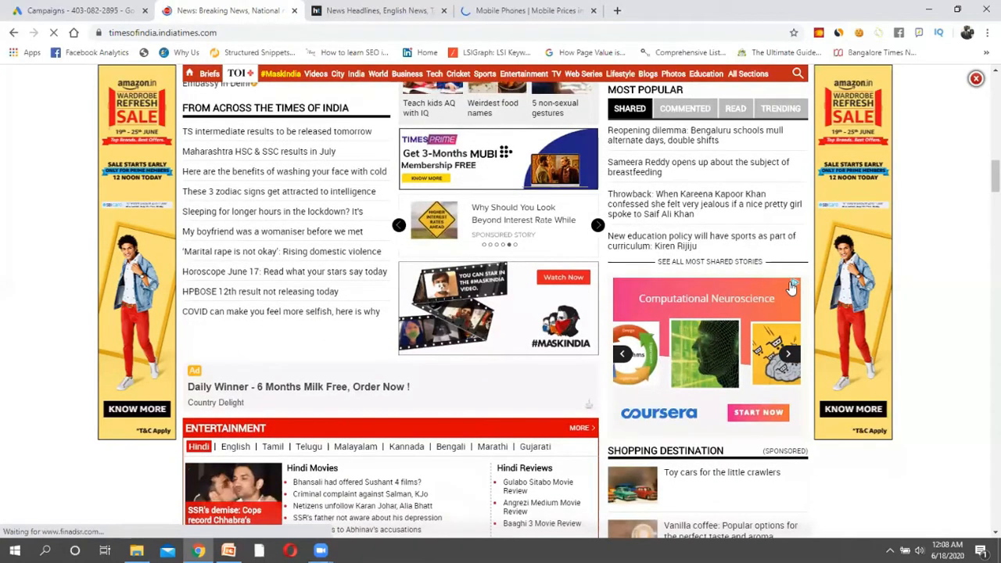
Try to view the ad information of the Coursera banner on The Times of India, closing the tab it opens.
{"action": "left_click", "coordinate": [790, 283]}
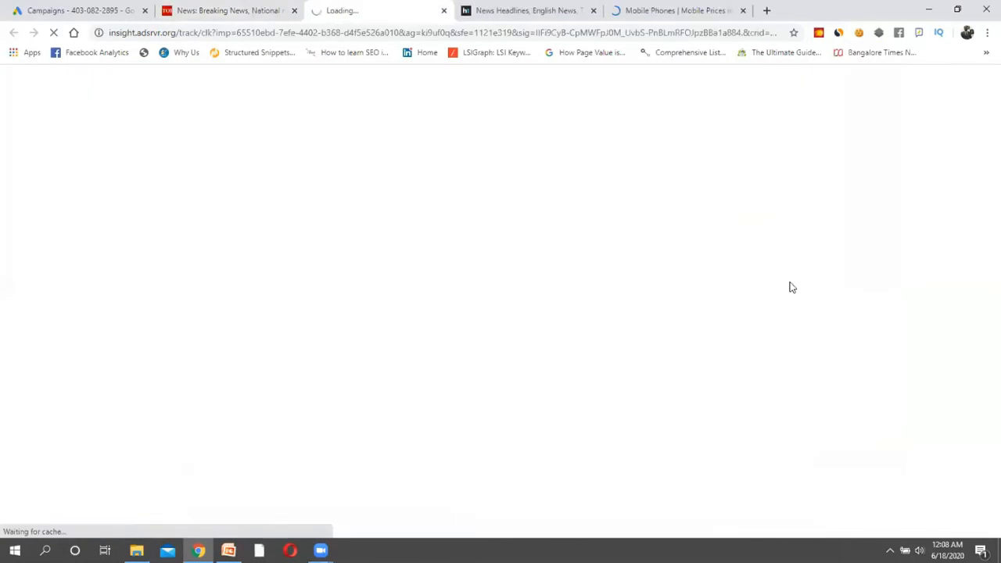
{"action": "left_click", "coordinate": [230, 11]}
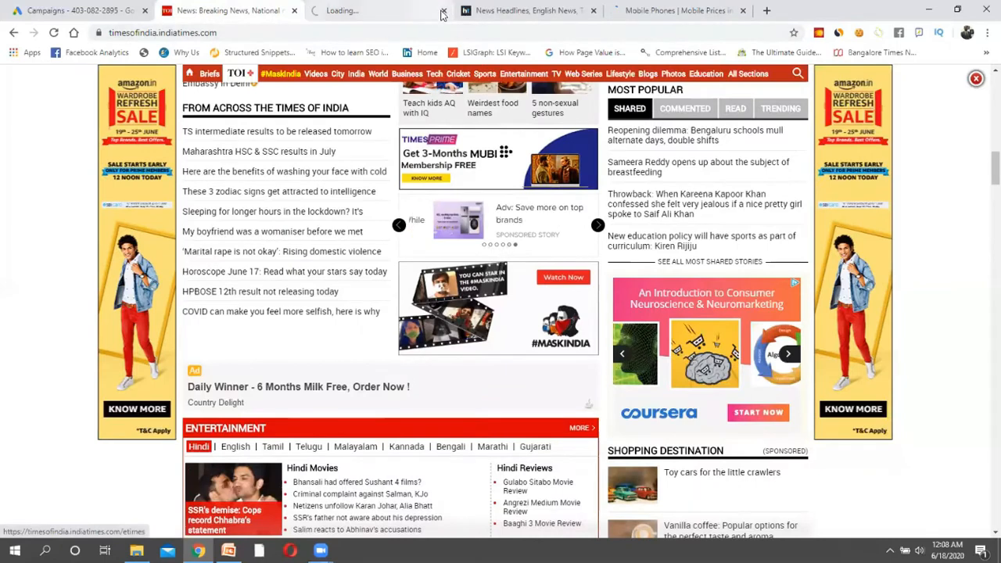
{"action": "left_click", "coordinate": [443, 11]}
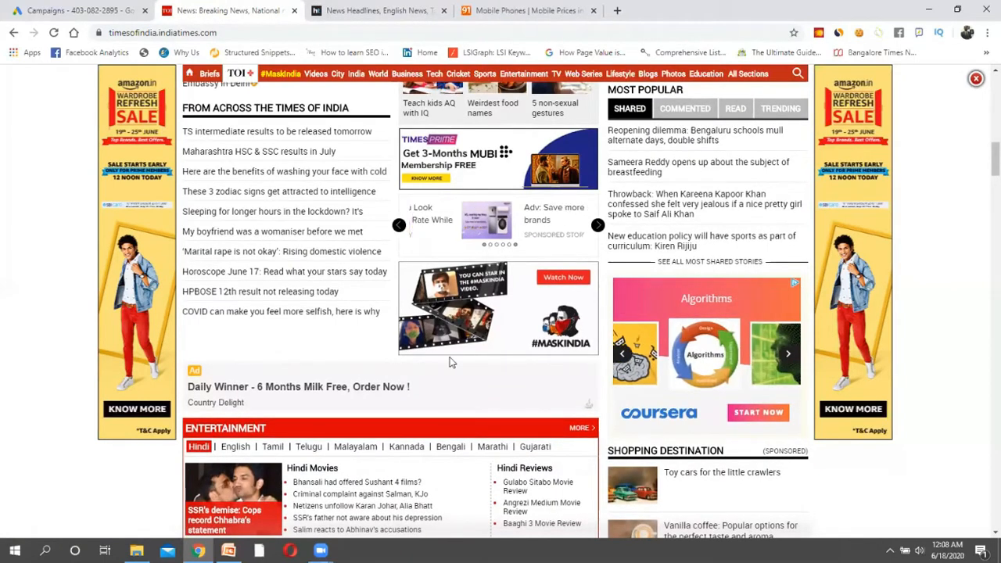
Examine the display ads further down The Times of India home page, below the Coursera banner.
{"action": "scroll", "coordinate": [579, 455], "scroll_direction": "down", "scroll_amount": 2}
{"action": "scroll", "coordinate": [579, 455], "scroll_direction": "down", "scroll_amount": 10}
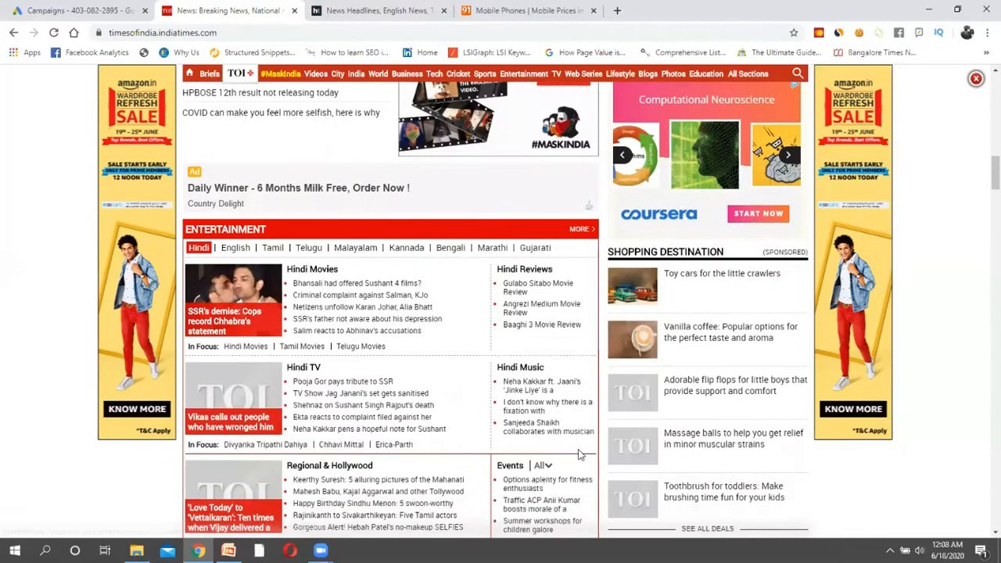
{"action": "scroll", "coordinate": [584, 456], "scroll_direction": "up", "scroll_amount": 1}
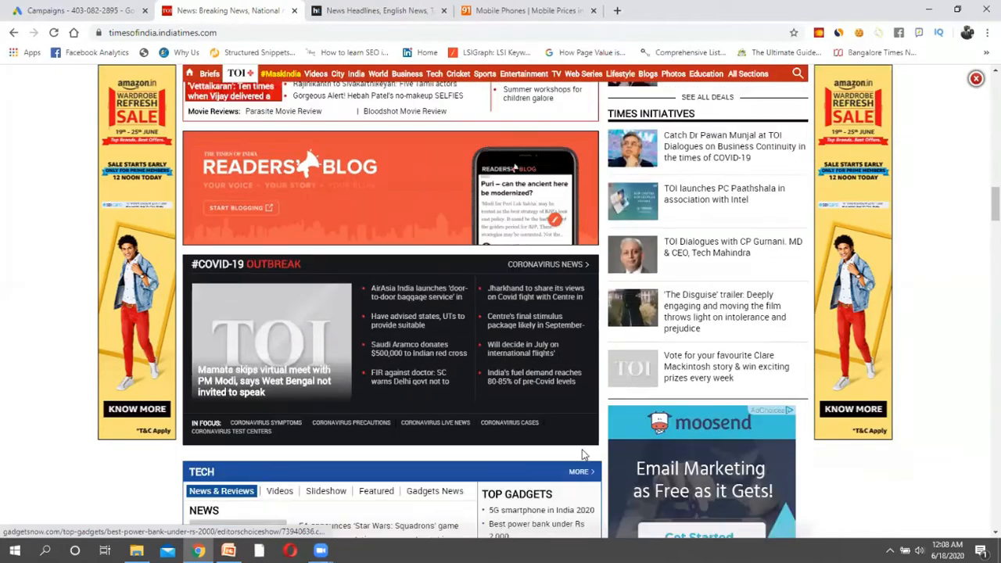
{"action": "scroll", "coordinate": [585, 456], "scroll_direction": "down", "scroll_amount": 1}
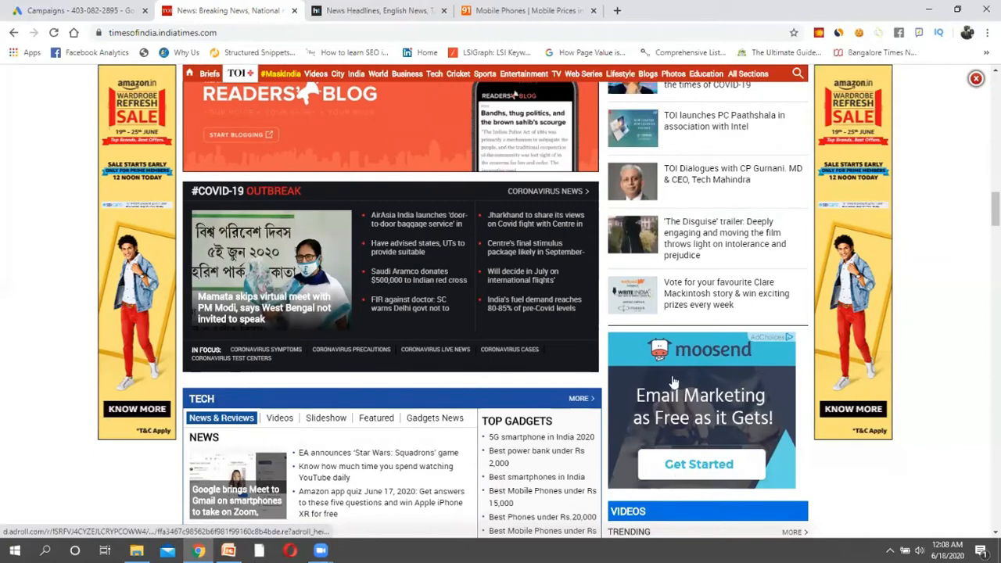
{"action": "scroll", "coordinate": [436, 391], "scroll_direction": "down", "scroll_amount": 8}
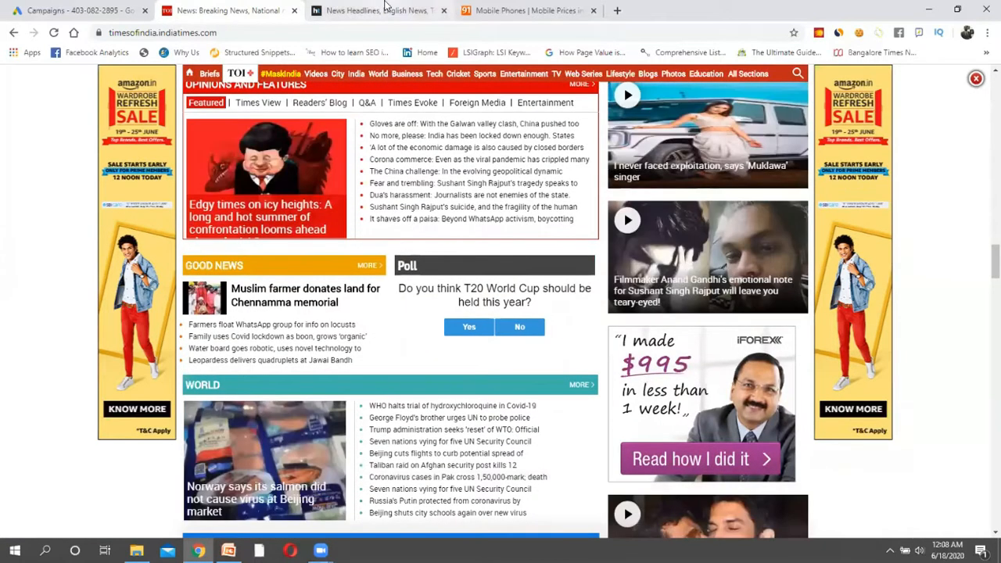
Examine the display ads on the Hindustan Times home page, including the ad information marker on the GoDaddy ad.
{"action": "left_click", "coordinate": [384, 10]}
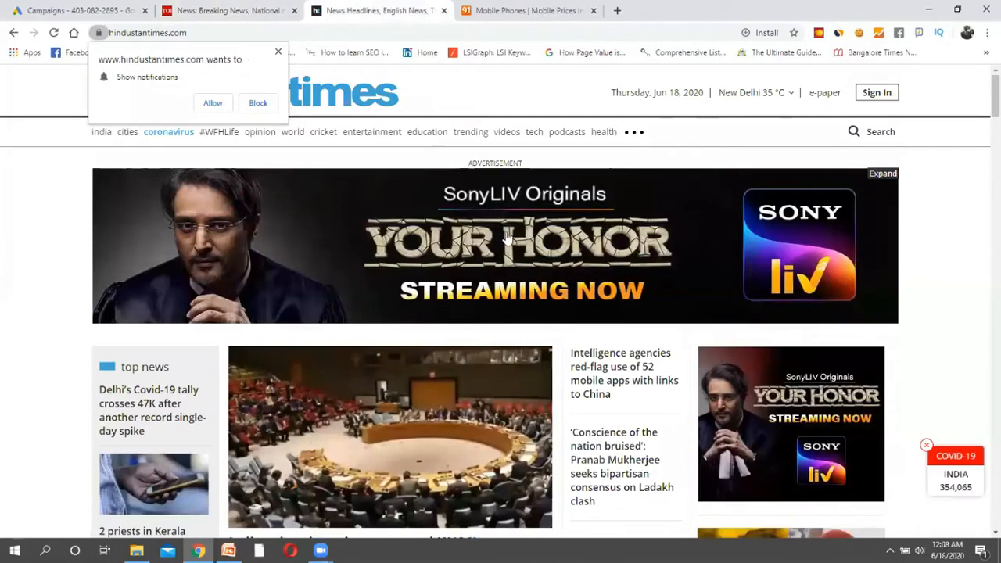
{"action": "scroll", "coordinate": [507, 238], "scroll_direction": "down", "scroll_amount": 5}
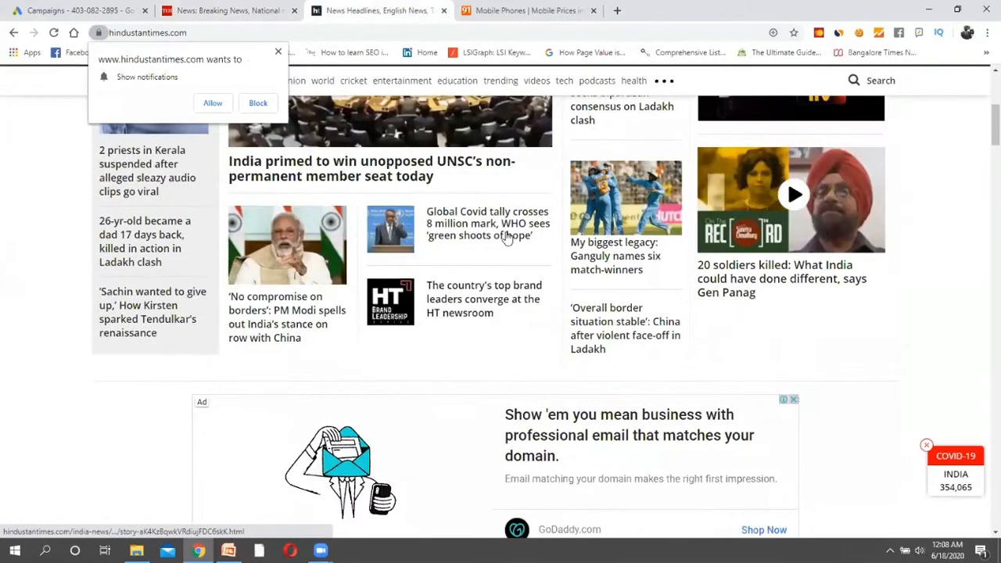
{"action": "scroll", "coordinate": [506, 239], "scroll_direction": "down", "scroll_amount": 2}
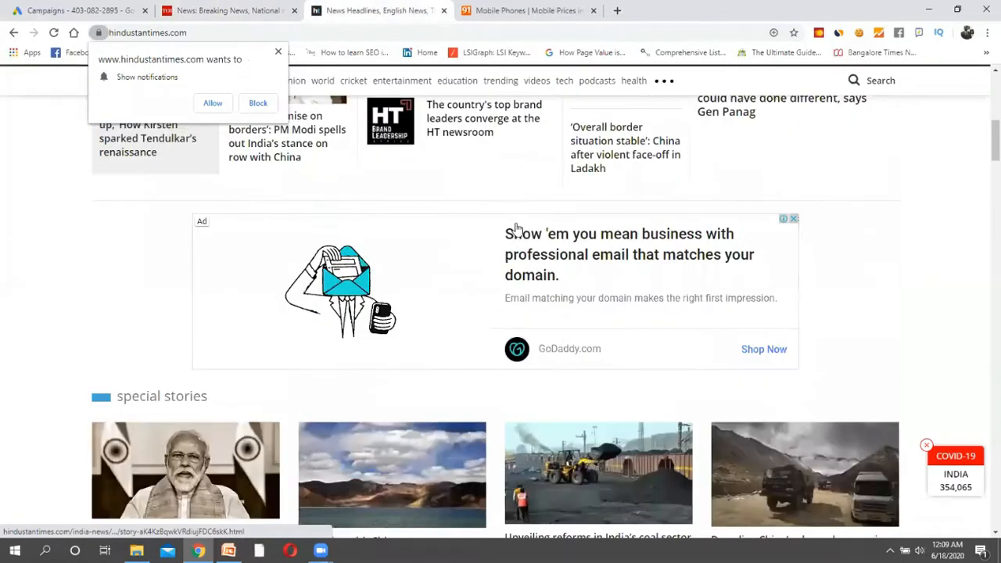
{"action": "left_click", "coordinate": [786, 223]}
{"action": "scroll", "coordinate": [495, 307], "scroll_direction": "down", "scroll_amount": 5}
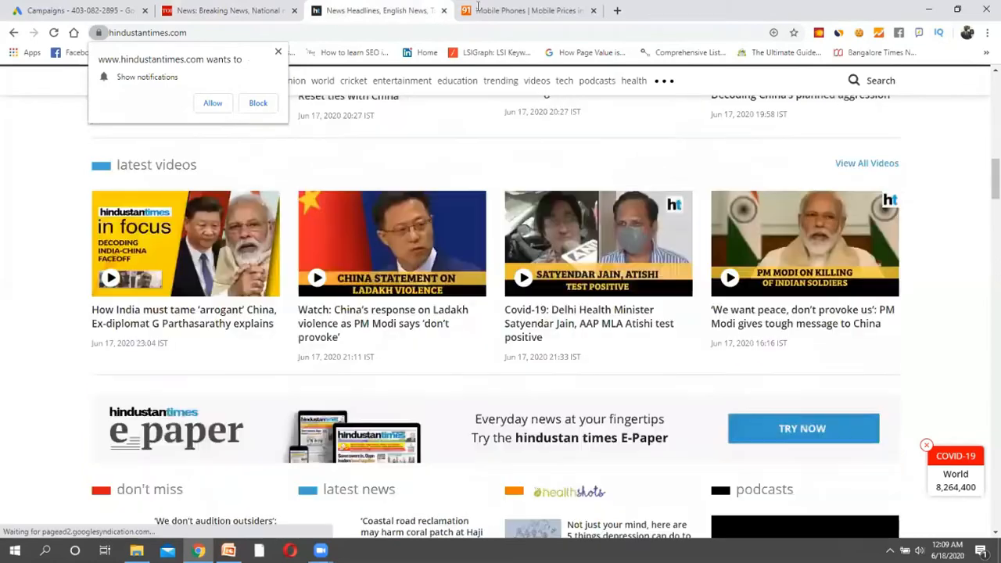
Look through the 91mobiles home page for display ads.
{"action": "left_click", "coordinate": [495, 9]}
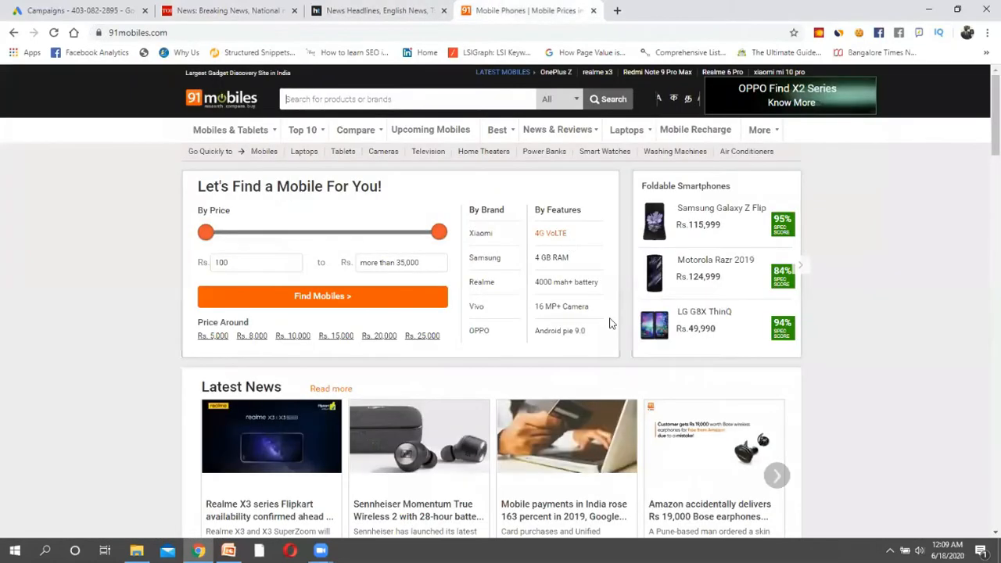
{"action": "scroll", "coordinate": [613, 323], "scroll_direction": "down", "scroll_amount": 5}
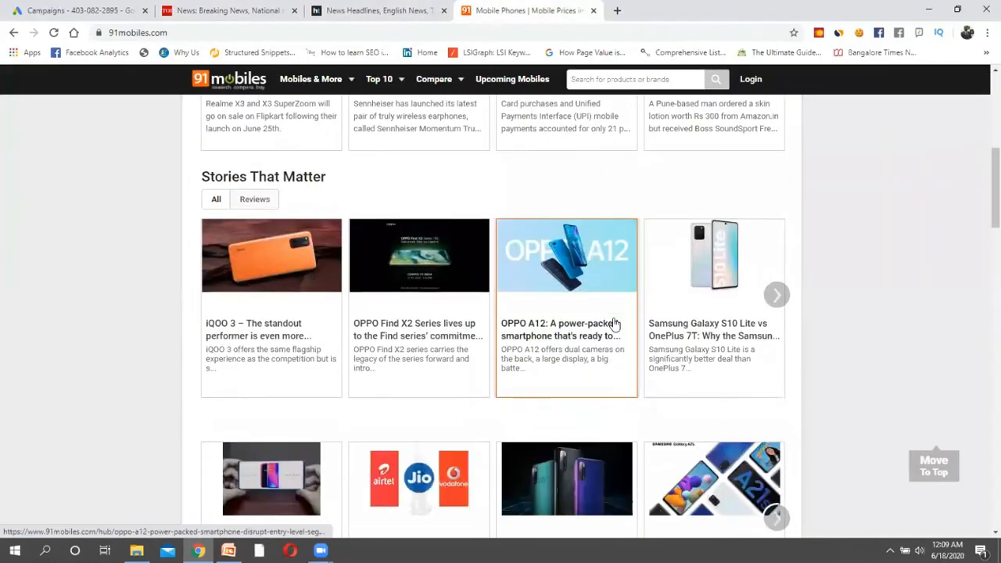
{"action": "scroll", "coordinate": [615, 322], "scroll_direction": "down", "scroll_amount": 20}
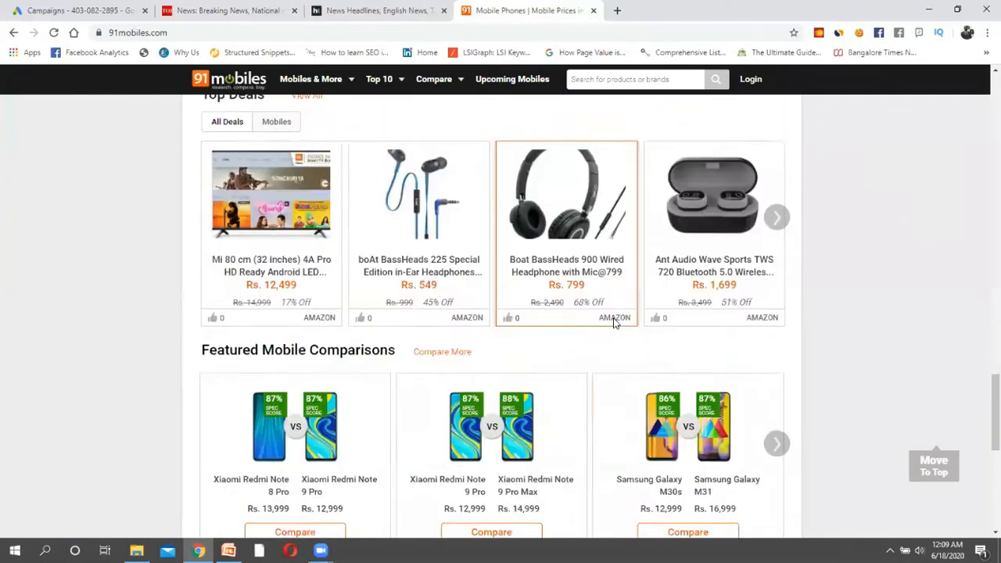
{"action": "scroll", "coordinate": [613, 320], "scroll_direction": "up", "scroll_amount": 20}
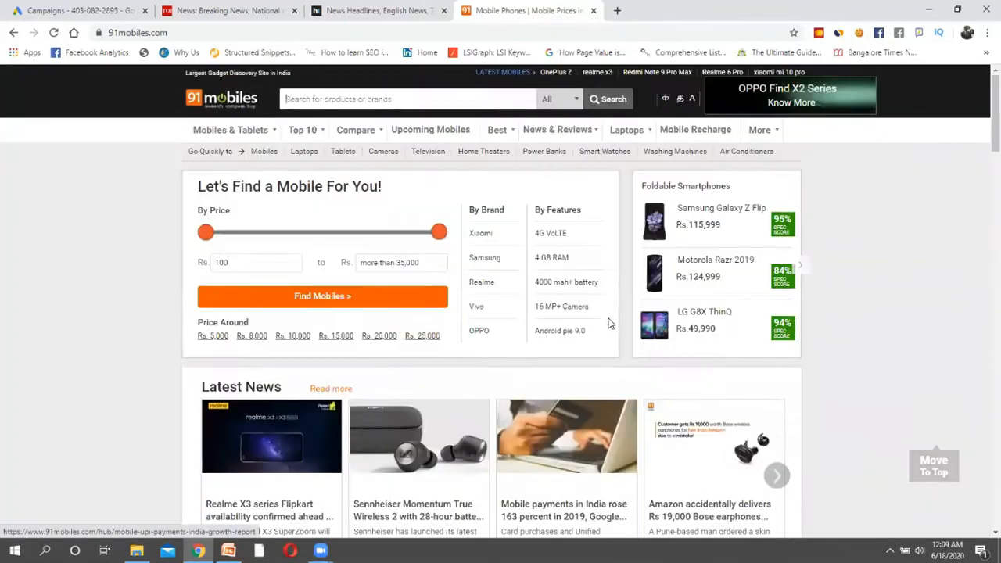
Open the 91mobiles article on Realme X3 series Flipkart availability and check it for display ads.
{"action": "scroll", "coordinate": [367, 334], "scroll_direction": "down", "scroll_amount": 3}
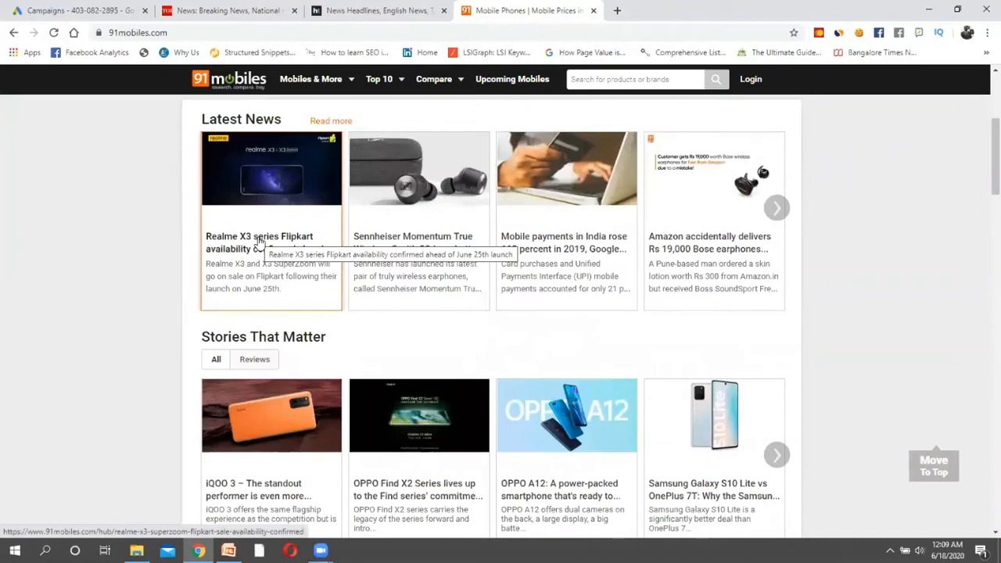
{"action": "left_click", "coordinate": [259, 242]}
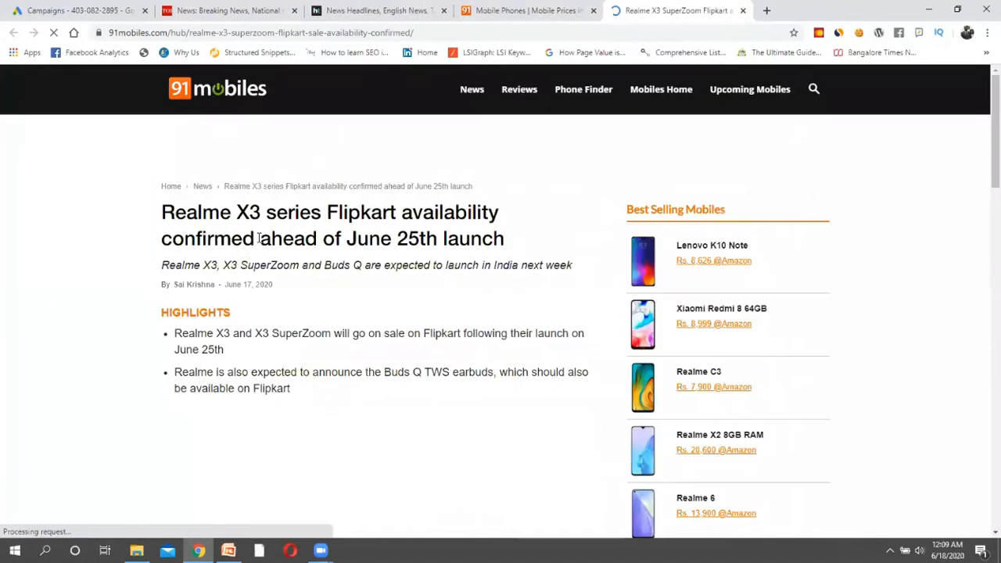
{"action": "scroll", "coordinate": [372, 321], "scroll_direction": "down", "scroll_amount": 10}
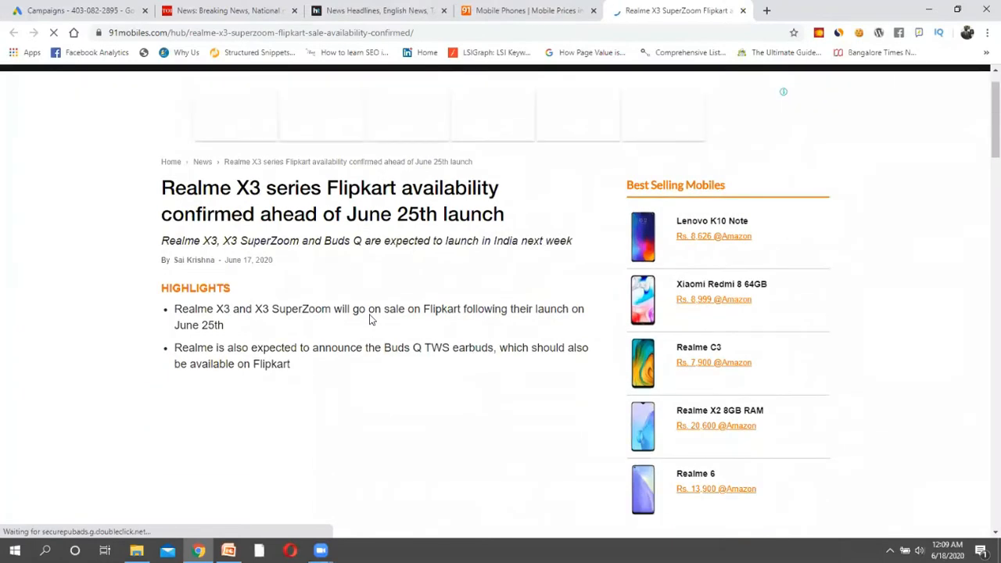
{"action": "scroll", "coordinate": [371, 317], "scroll_direction": "up", "scroll_amount": 10}
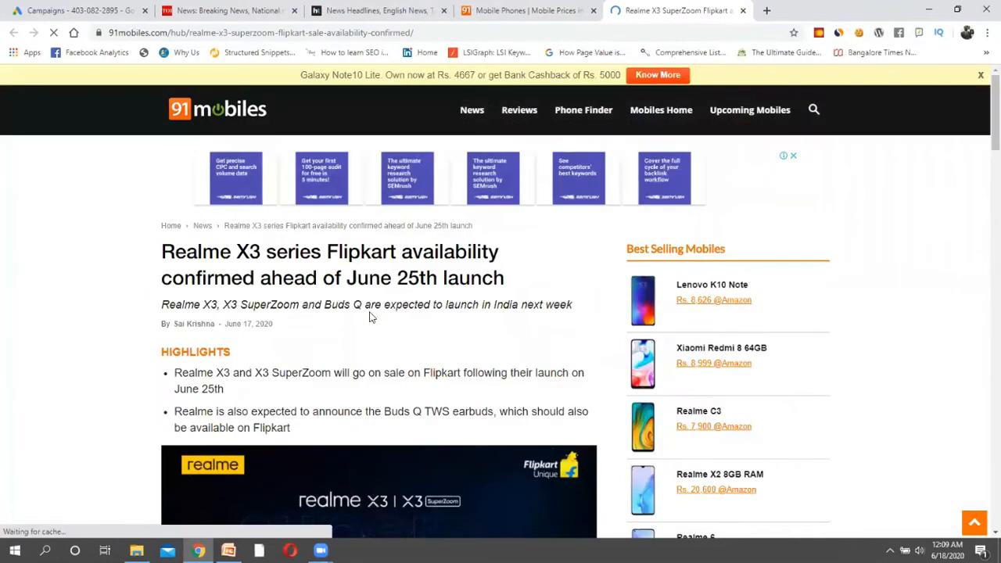
Open the Why This Ad information for the SEMrush banner above the Realme X3 article.
{"action": "left_click", "coordinate": [785, 161]}
{"action": "left_click", "coordinate": [641, 9]}
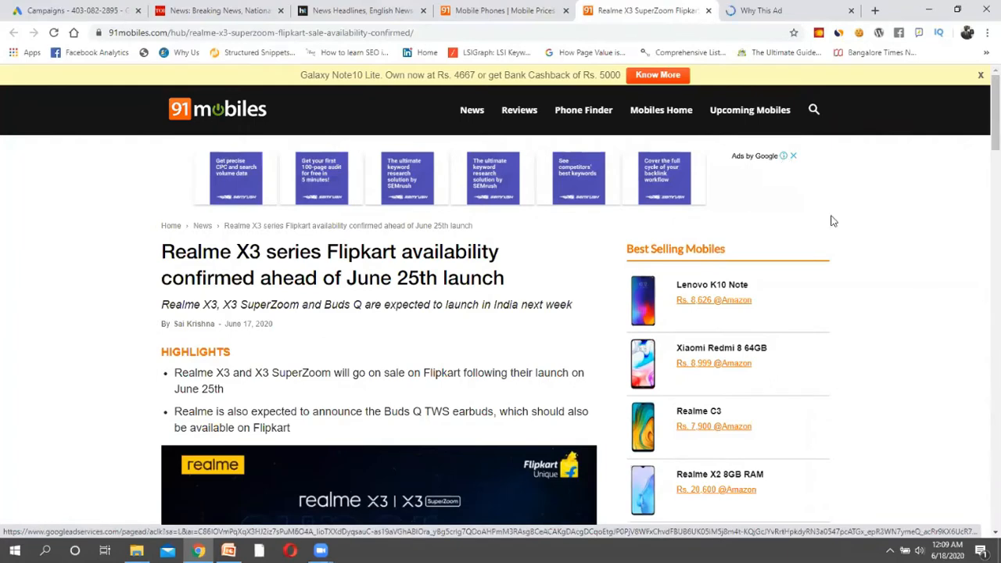
{"action": "left_click", "coordinate": [782, 159]}
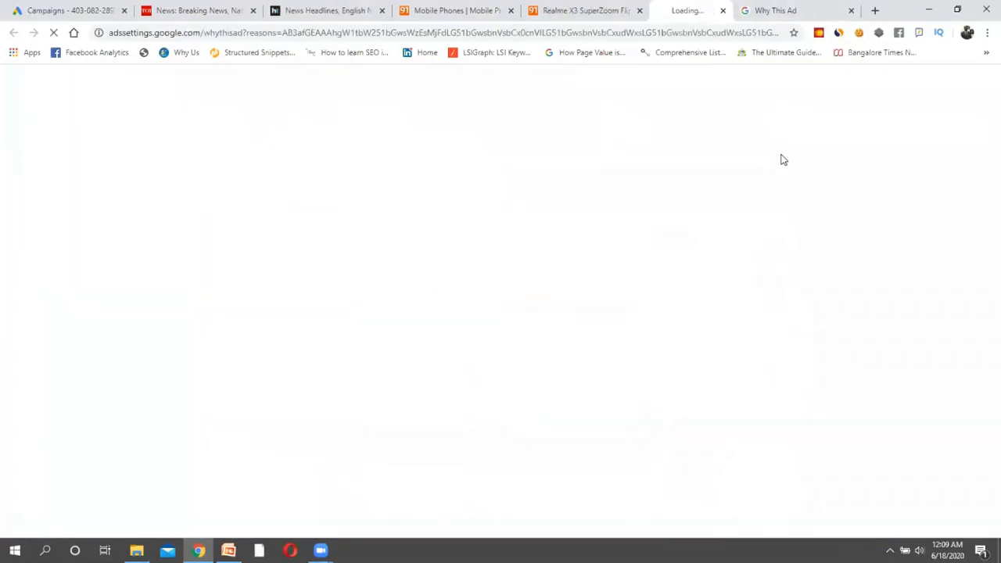
Close the Why This Ad pages, the Realme X3 article and the 91mobiles home page.
{"action": "left_click", "coordinate": [729, 11]}
{"action": "left_click", "coordinate": [728, 11]}
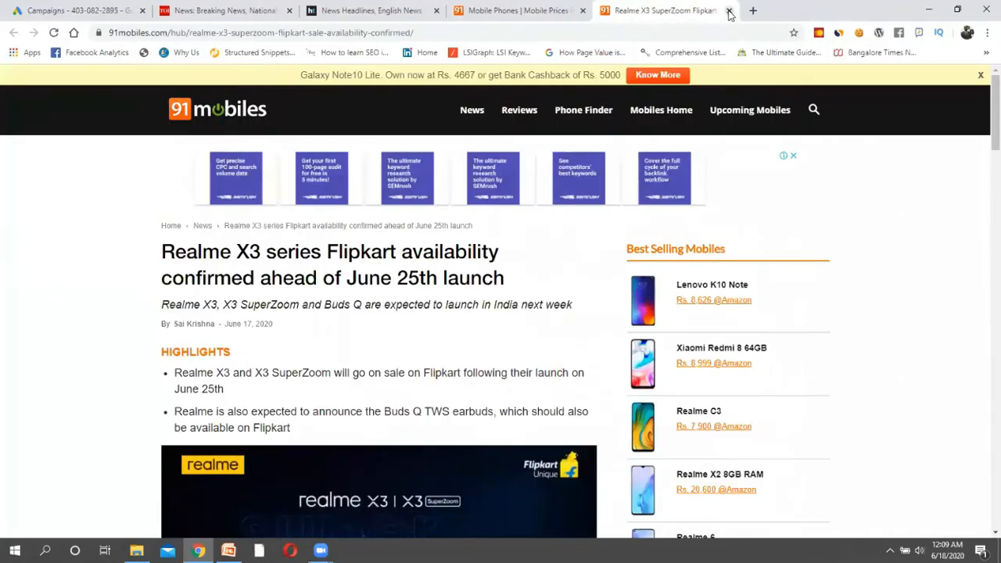
{"action": "left_click", "coordinate": [728, 11]}
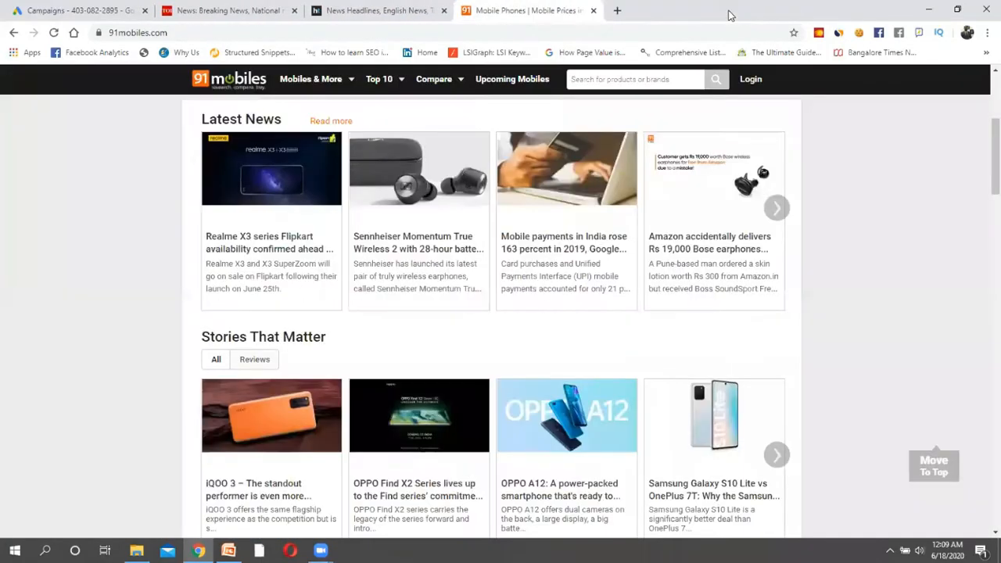
{"action": "left_click", "coordinate": [594, 11]}
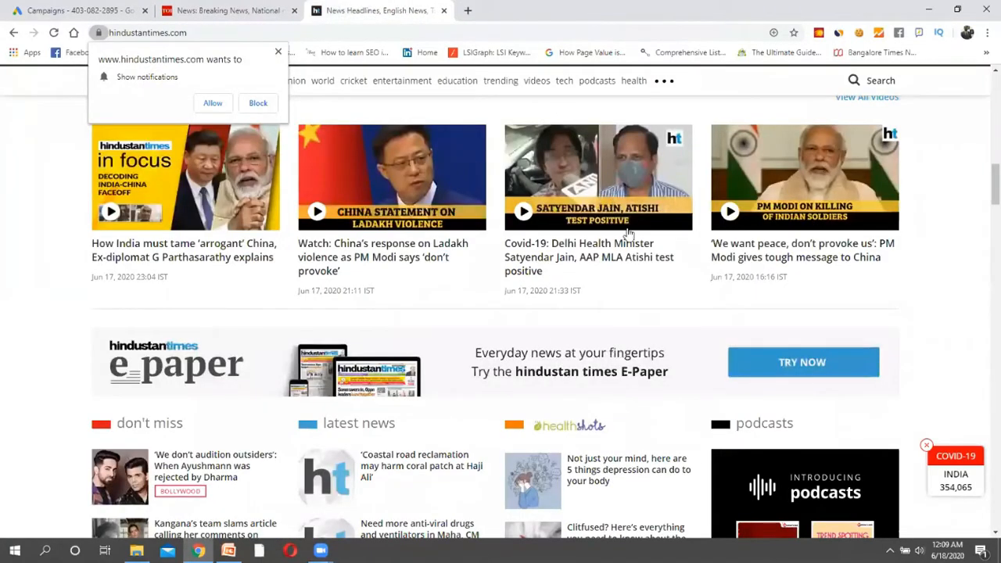
Look through the Hindustan Times home page for more Google display ads.
{"action": "scroll", "coordinate": [627, 235], "scroll_direction": "down", "scroll_amount": 3}
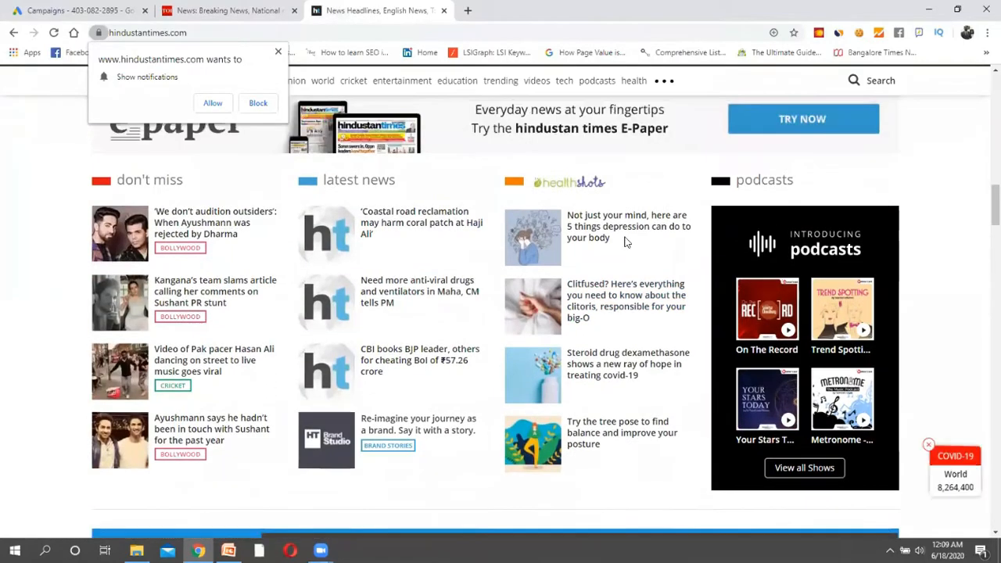
{"action": "scroll", "coordinate": [623, 243], "scroll_direction": "down", "scroll_amount": 10}
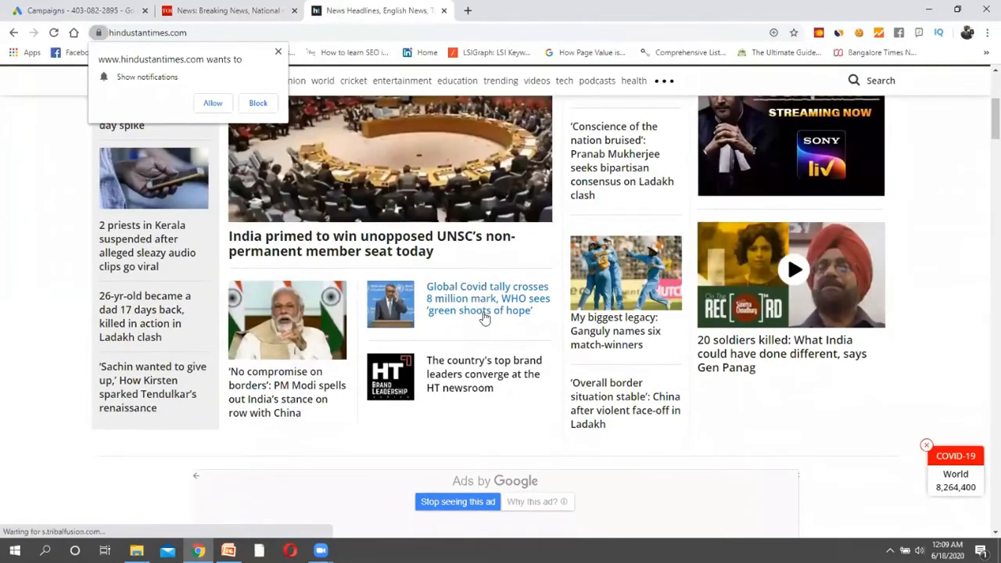
{"action": "scroll", "coordinate": [482, 315], "scroll_direction": "up", "scroll_amount": 10}
{"action": "scroll", "coordinate": [483, 315], "scroll_direction": "down", "scroll_amount": 10}
Look through the Times of India home page for display ads and check the Why This Ad information for the Jira Align ad.
{"action": "left_click", "coordinate": [244, 8]}
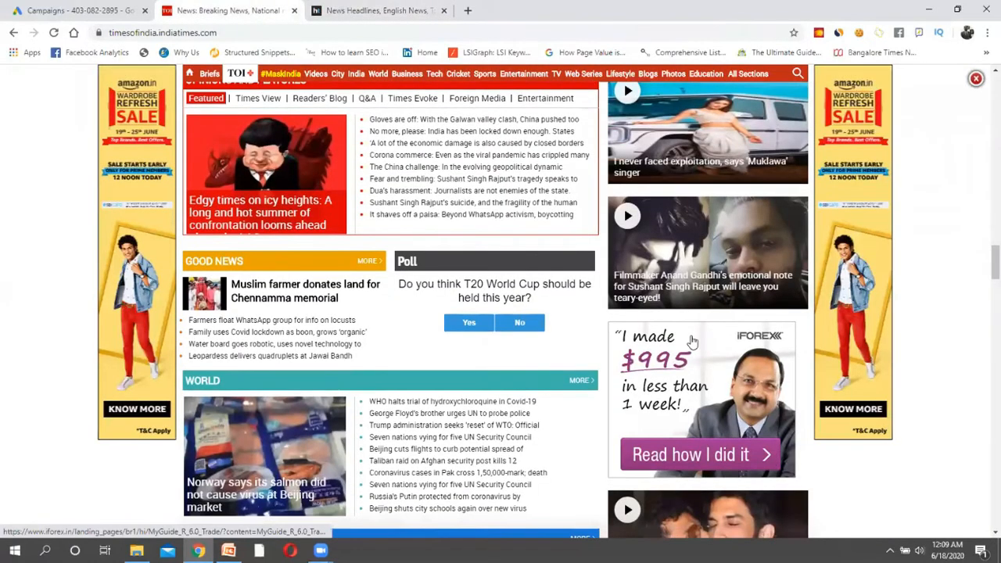
{"action": "scroll", "coordinate": [691, 341], "scroll_direction": "up", "scroll_amount": 10}
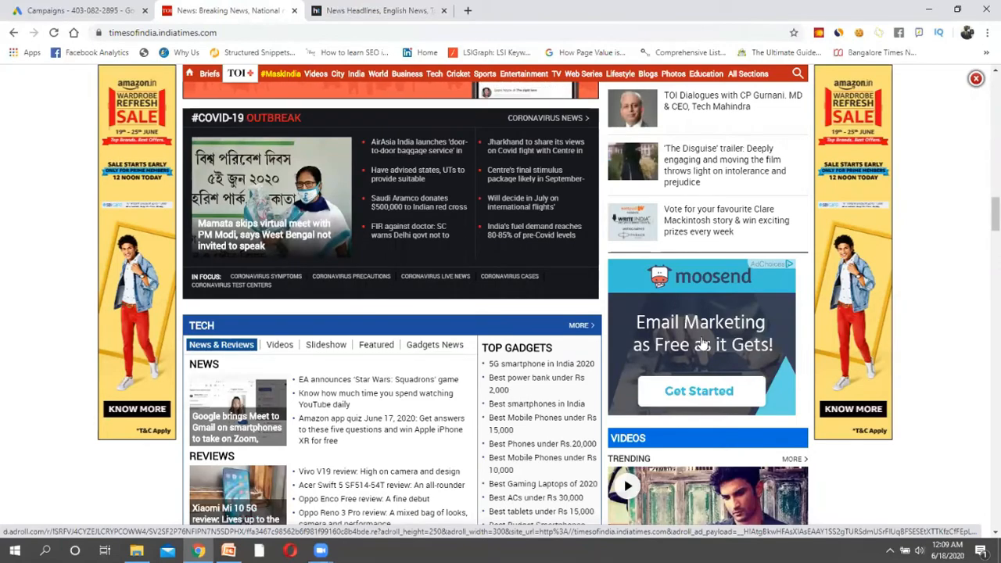
{"action": "scroll", "coordinate": [713, 332], "scroll_direction": "up", "scroll_amount": 10}
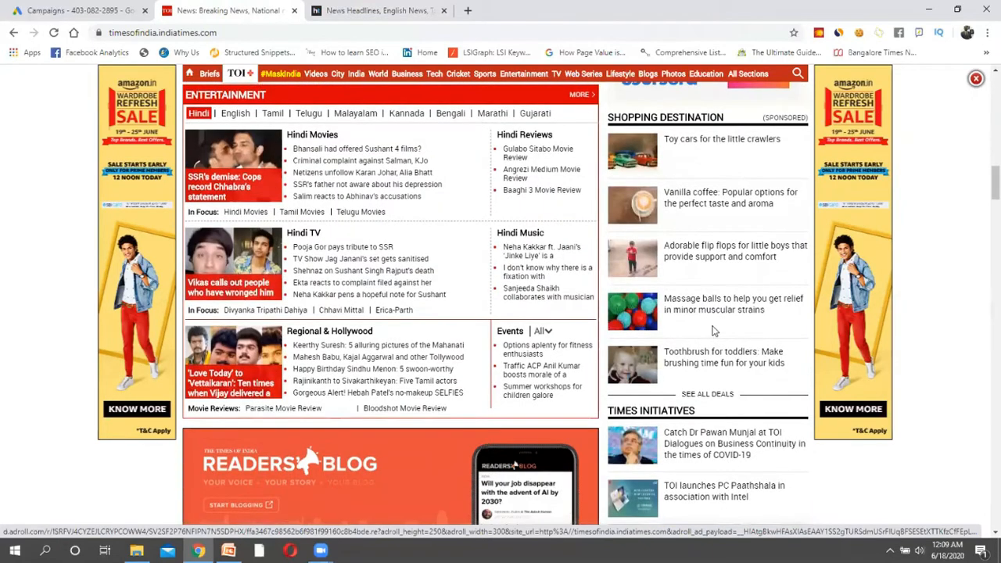
{"action": "scroll", "coordinate": [713, 332], "scroll_direction": "up", "scroll_amount": 2}
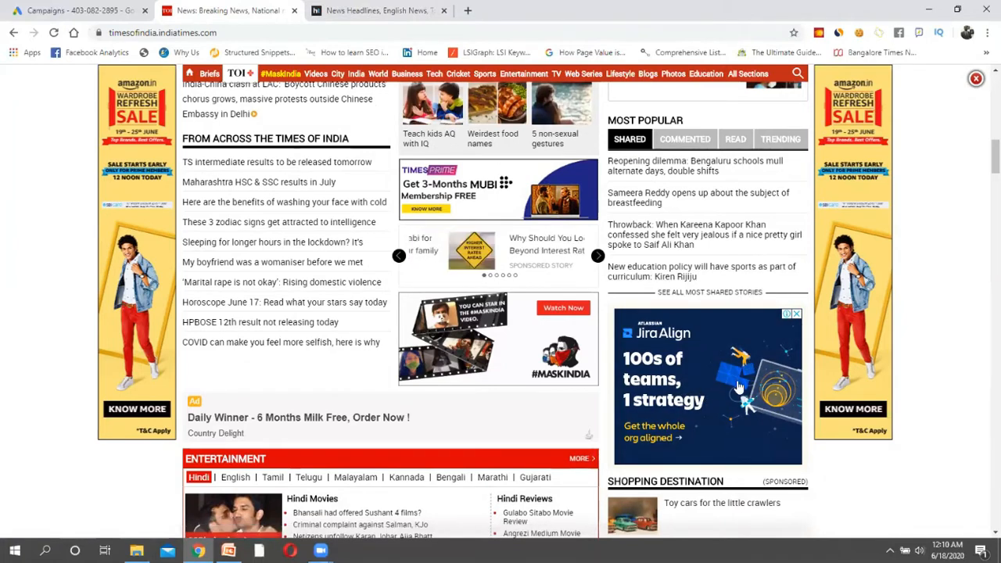
{"action": "left_click", "coordinate": [785, 318]}
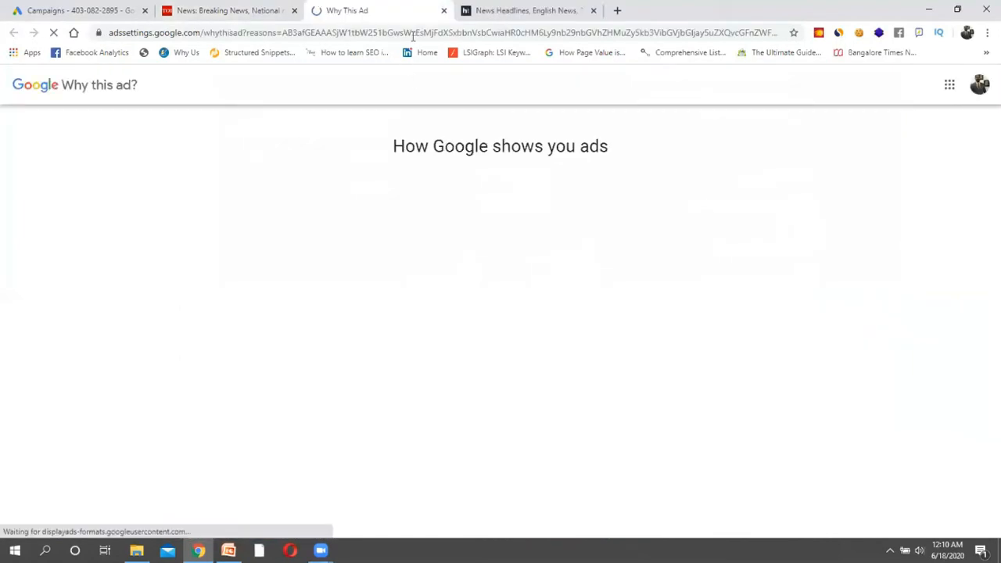
{"action": "left_click", "coordinate": [443, 10]}
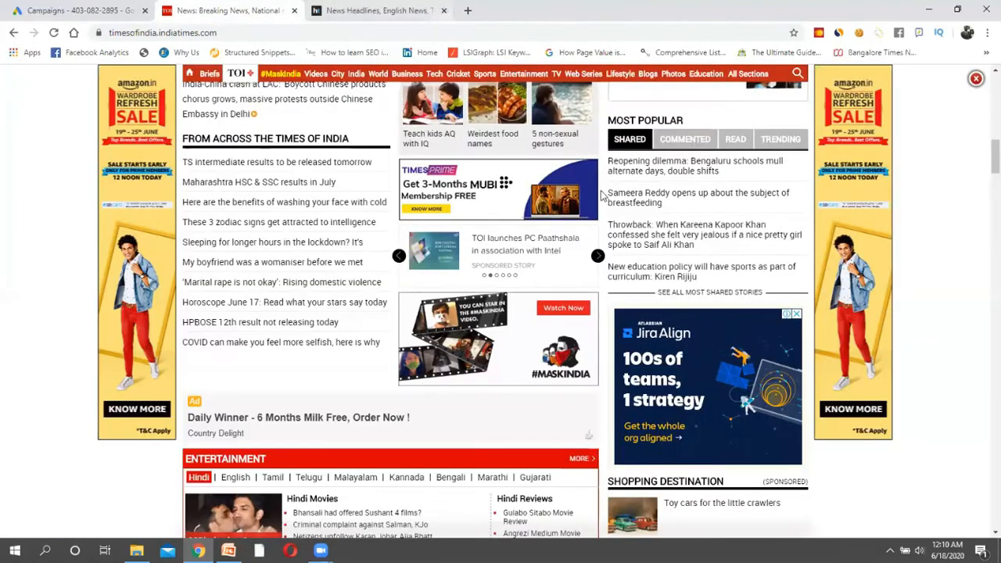
Examine the AppSumo ad further down the Times of India home page, and close the Times of India and Hindustan Times pages.
{"action": "scroll", "coordinate": [587, 377], "scroll_direction": "down", "scroll_amount": 15}
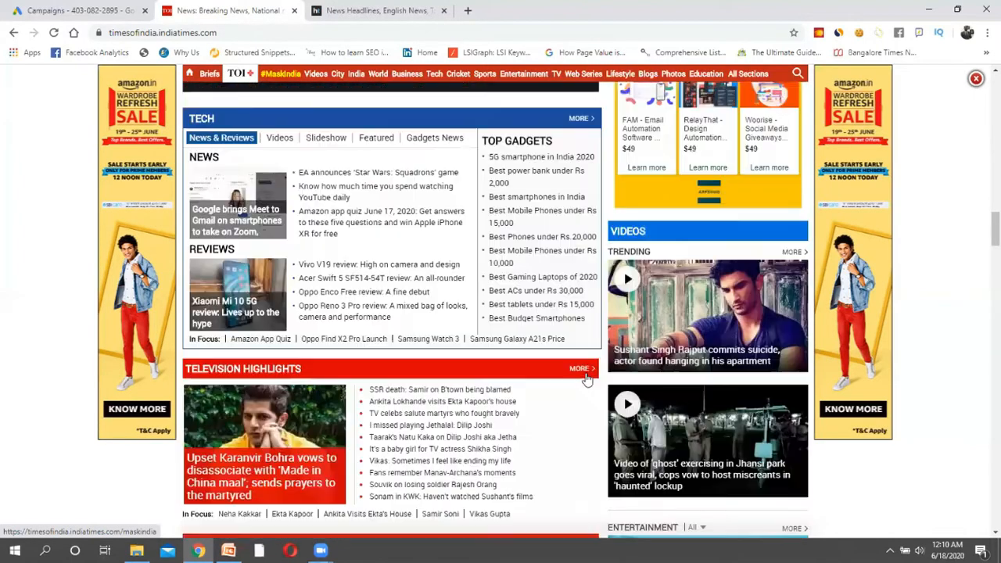
{"action": "scroll", "coordinate": [585, 373], "scroll_direction": "down", "scroll_amount": 2}
{"action": "scroll", "coordinate": [586, 373], "scroll_direction": "up", "scroll_amount": 5}
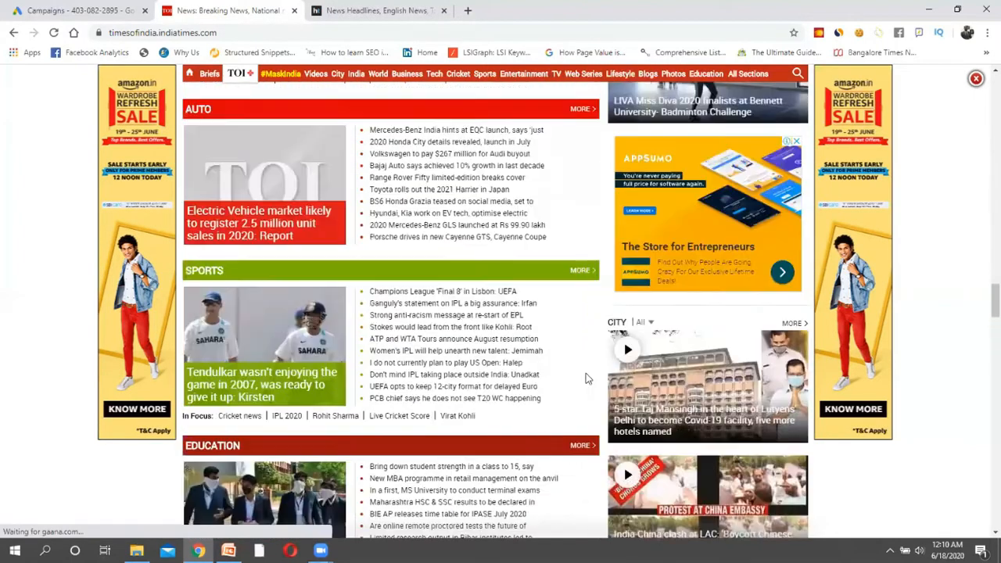
{"action": "mouse_move", "coordinate": [788, 210]}
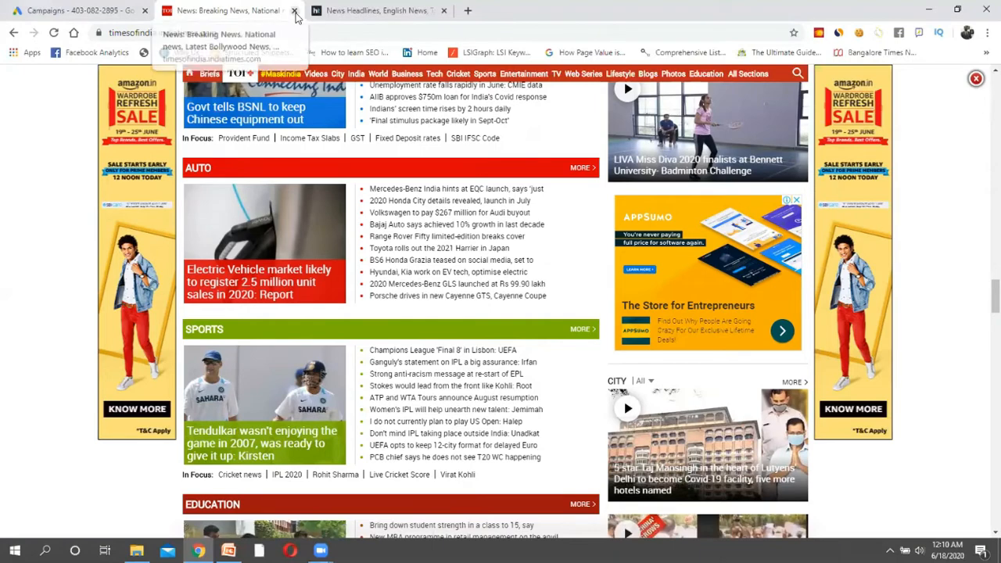
{"action": "left_click", "coordinate": [293, 10]}
{"action": "left_click", "coordinate": [294, 11]}
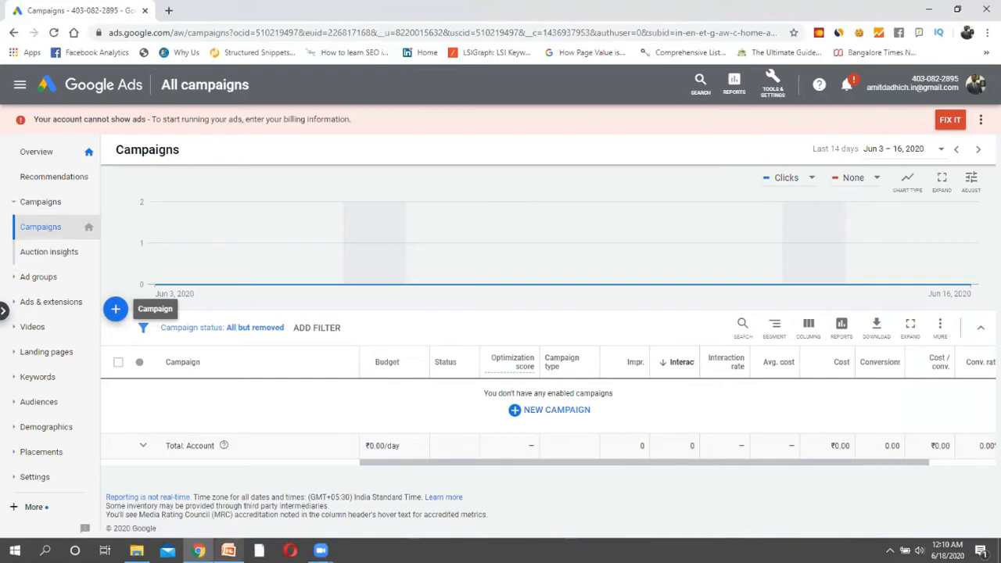
Switch to PowerPoint and present the "What is Display Ads?" slide full screen, ending the slide show after reading it.
{"action": "left_click", "coordinate": [228, 550]}
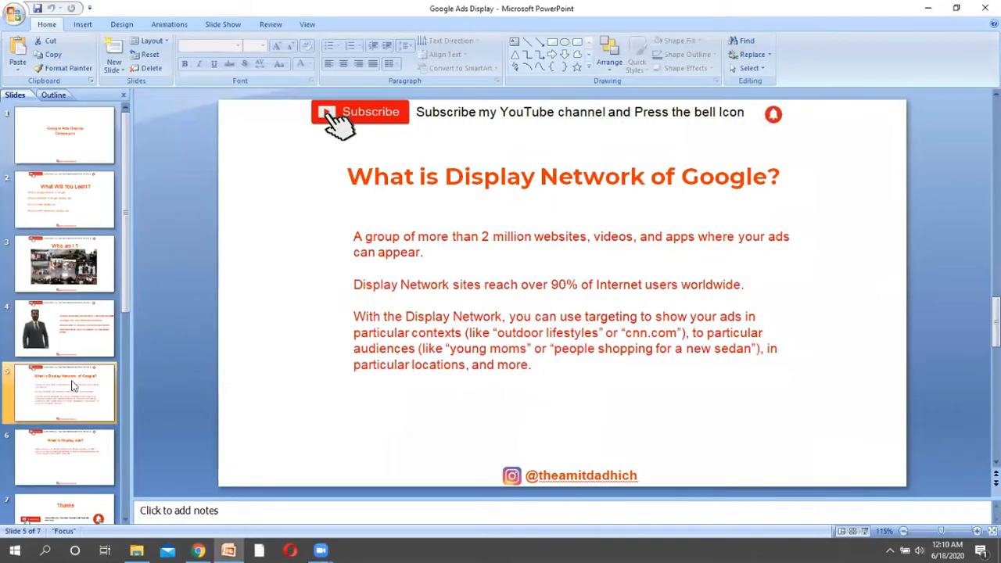
{"action": "left_click", "coordinate": [72, 444]}
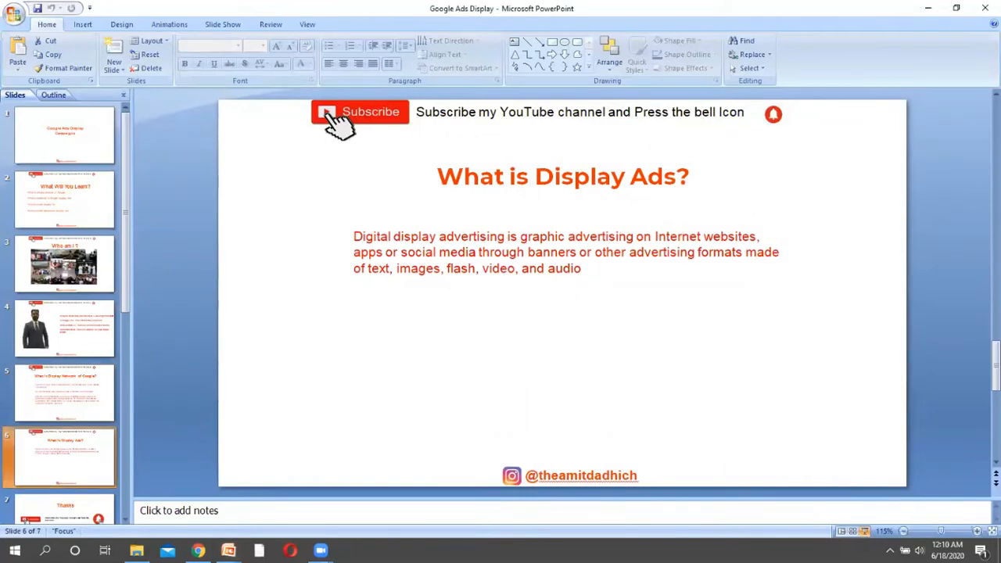
{"action": "left_click", "coordinate": [863, 531]}
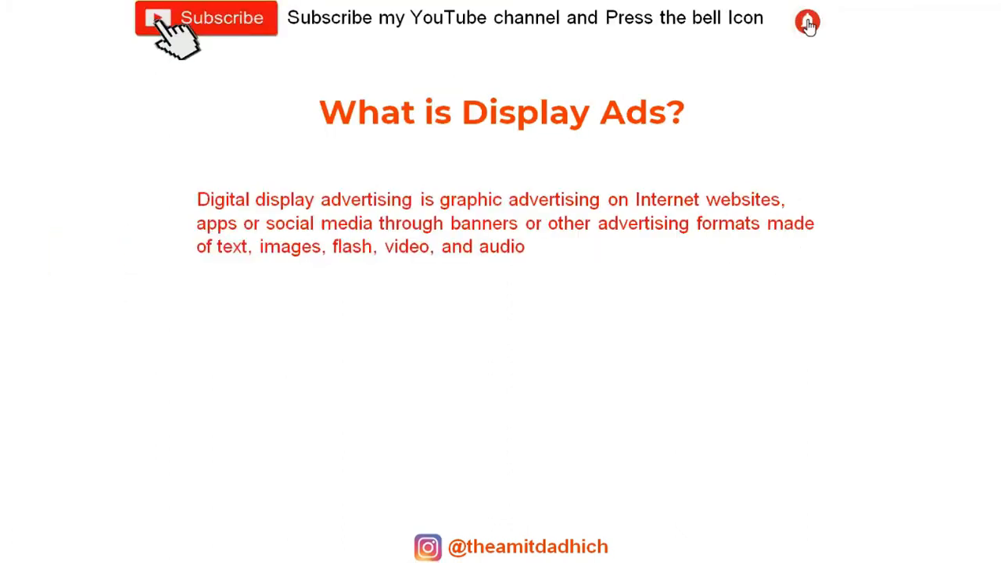
{"action": "key", "text": "Escape"}
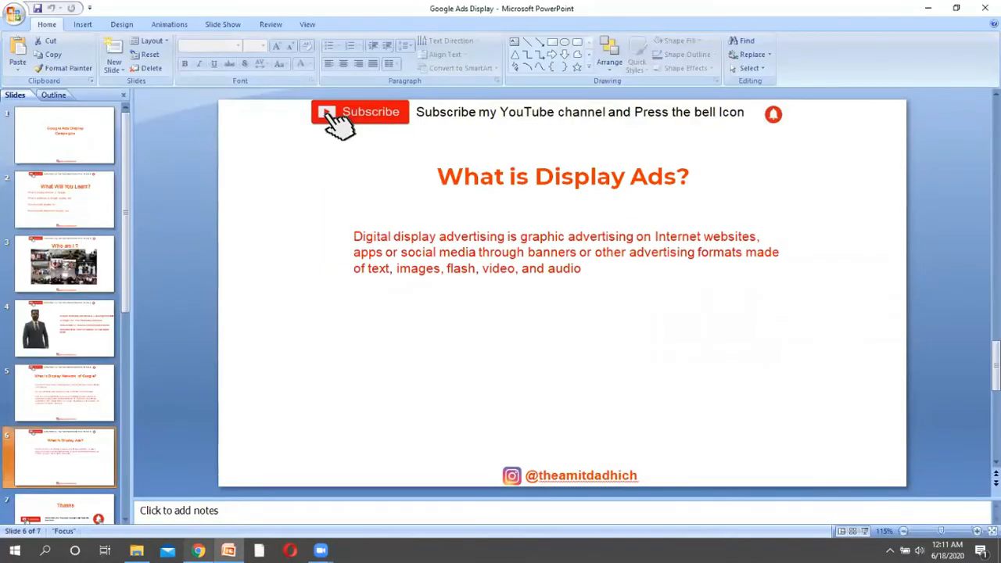
Switch back to Google Ads in Chrome and start creating a new campaign.
{"action": "key", "text": "alt+Tab"}
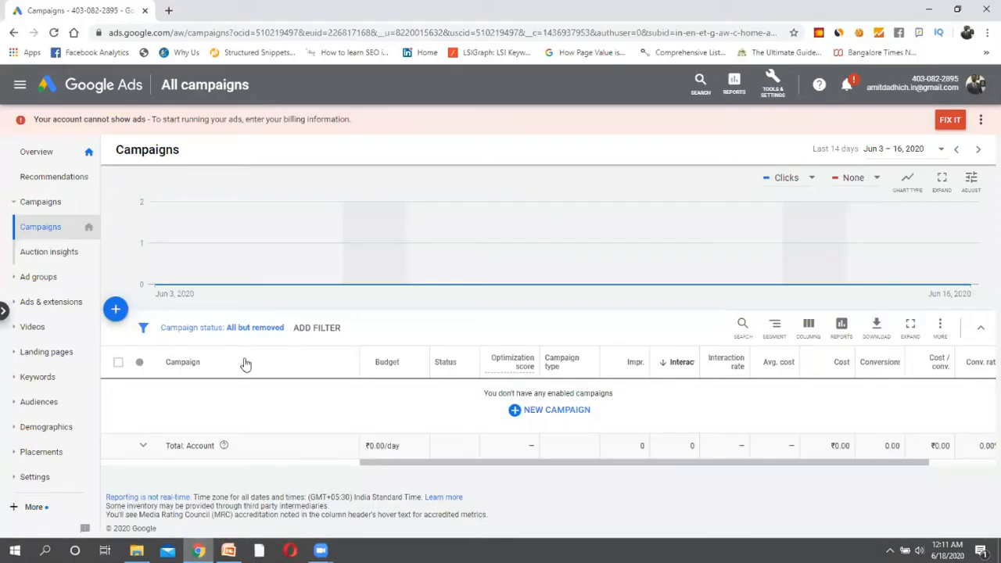
{"action": "left_click", "coordinate": [116, 311]}
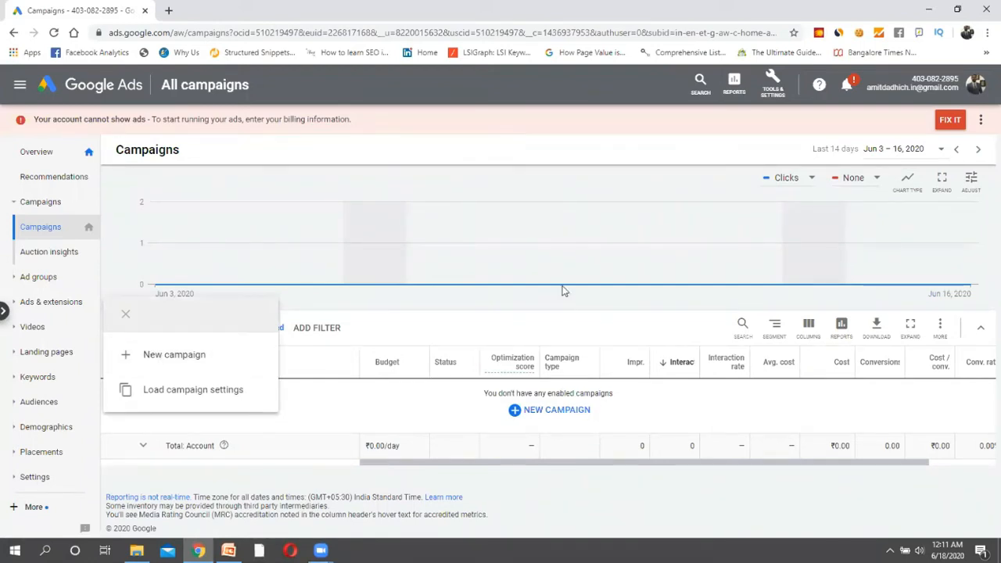
{"action": "left_click", "coordinate": [196, 355]}
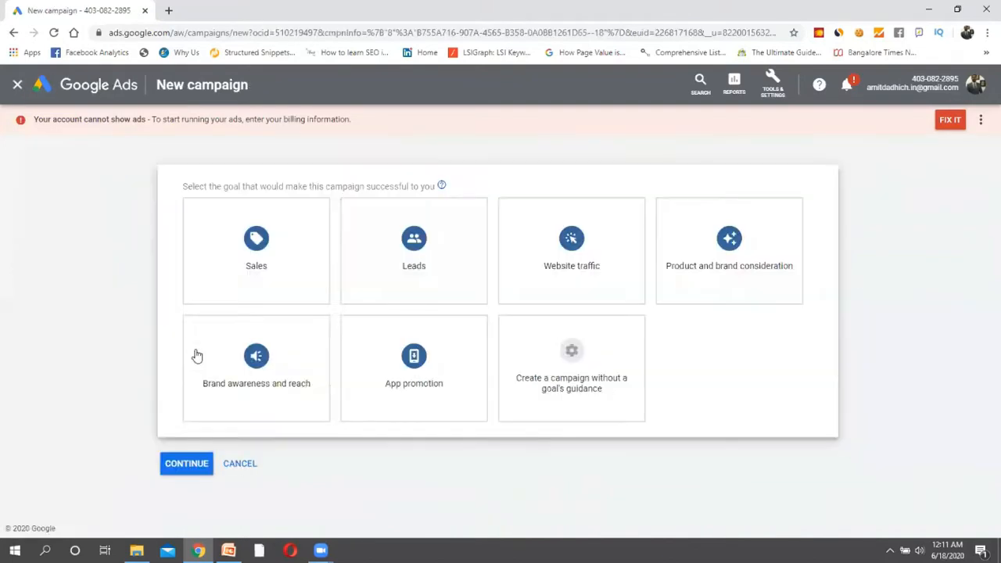
Compare the campaign types offered for different goals, including Brand awareness and reach, Sales, and Website traffic.
{"action": "left_click", "coordinate": [668, 228]}
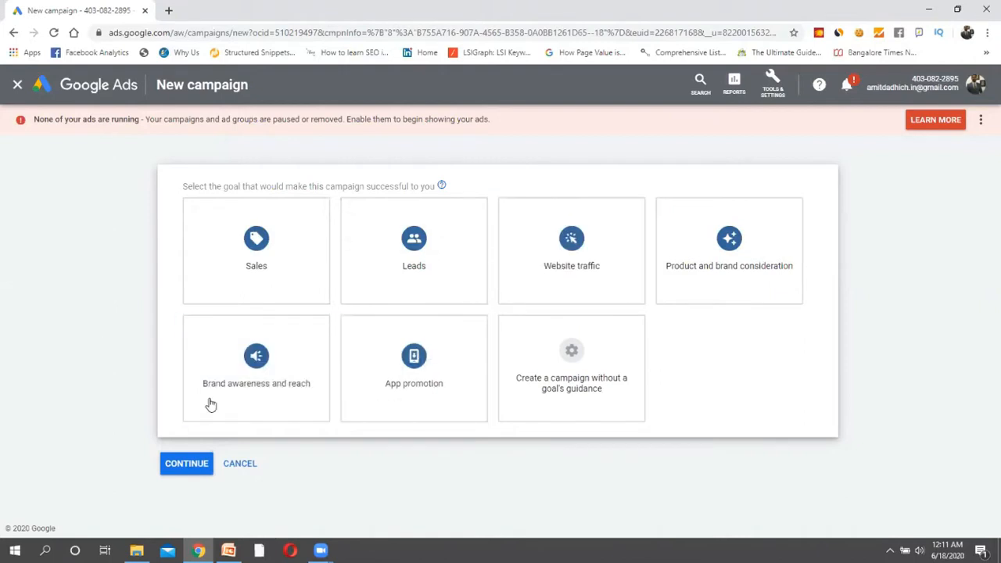
{"action": "left_click", "coordinate": [256, 389]}
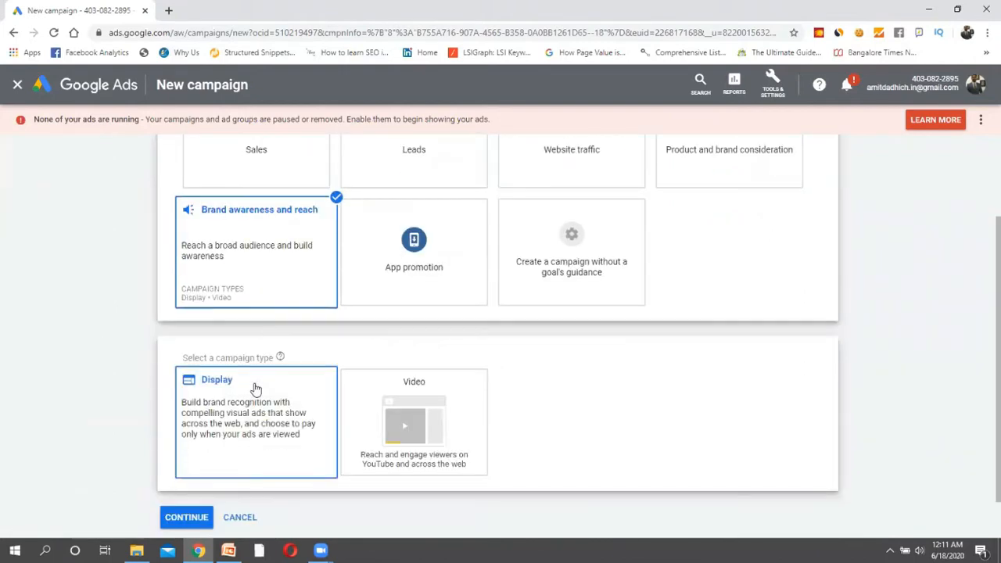
{"action": "left_click", "coordinate": [238, 172]}
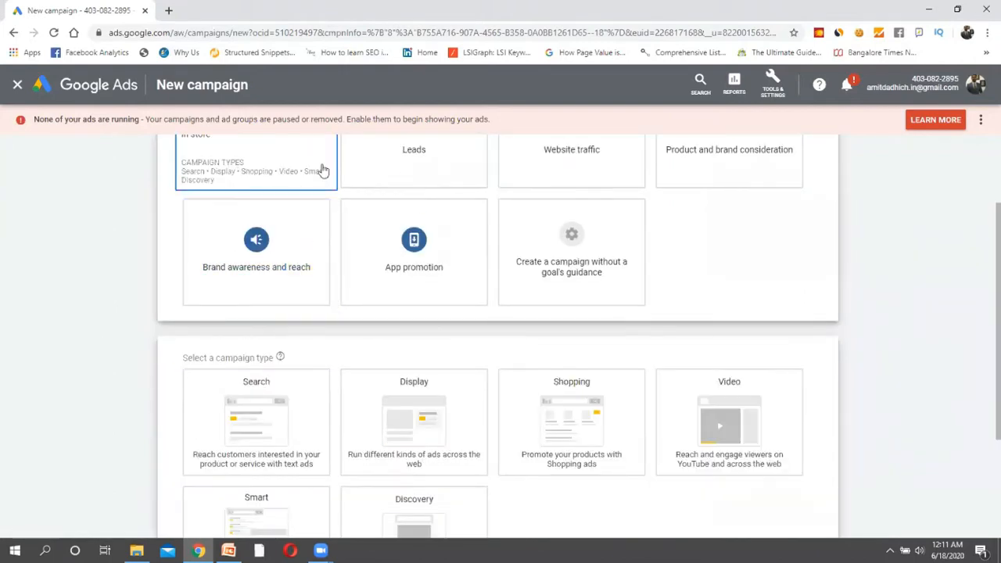
{"action": "scroll", "coordinate": [469, 188], "scroll_direction": "down", "scroll_amount": 2}
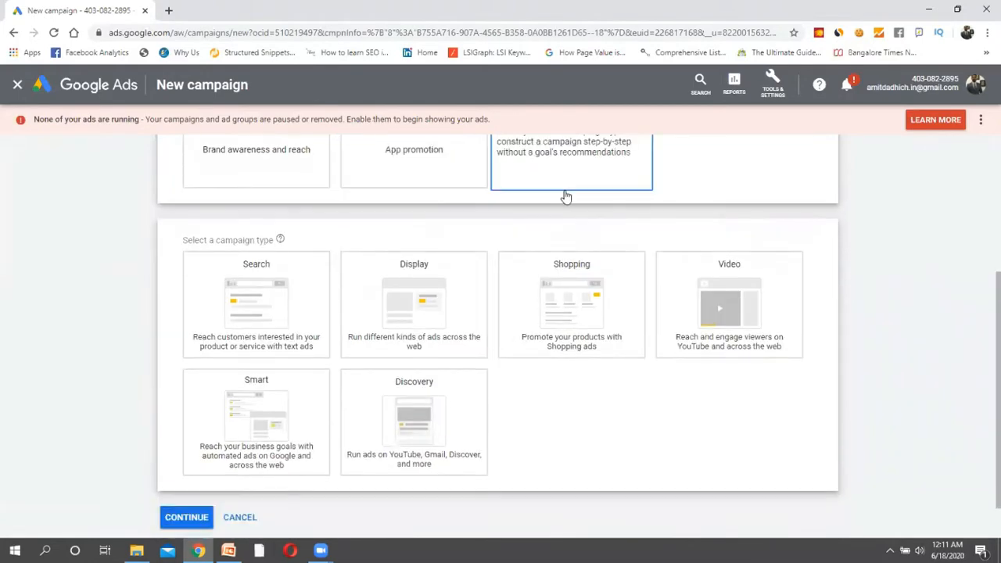
{"action": "scroll", "coordinate": [565, 196], "scroll_direction": "up", "scroll_amount": 3}
{"action": "left_click", "coordinate": [566, 197]}
{"action": "scroll", "coordinate": [563, 195], "scroll_direction": "down", "scroll_amount": 3}
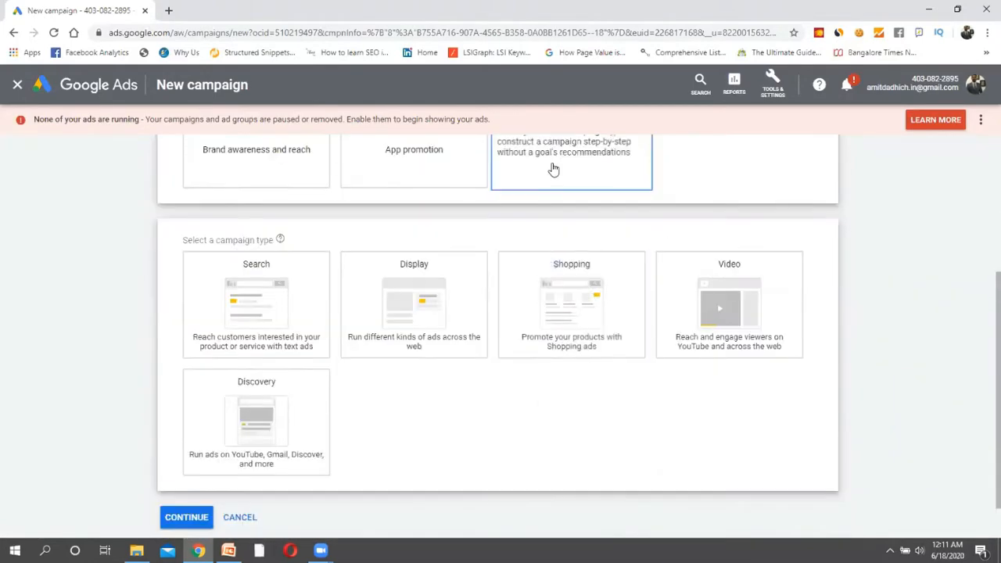
{"action": "scroll", "coordinate": [323, 218], "scroll_direction": "up", "scroll_amount": 2}
Set the campaign goal to Brand awareness and reach and the campaign type to Display.
{"action": "left_click", "coordinate": [279, 313]}
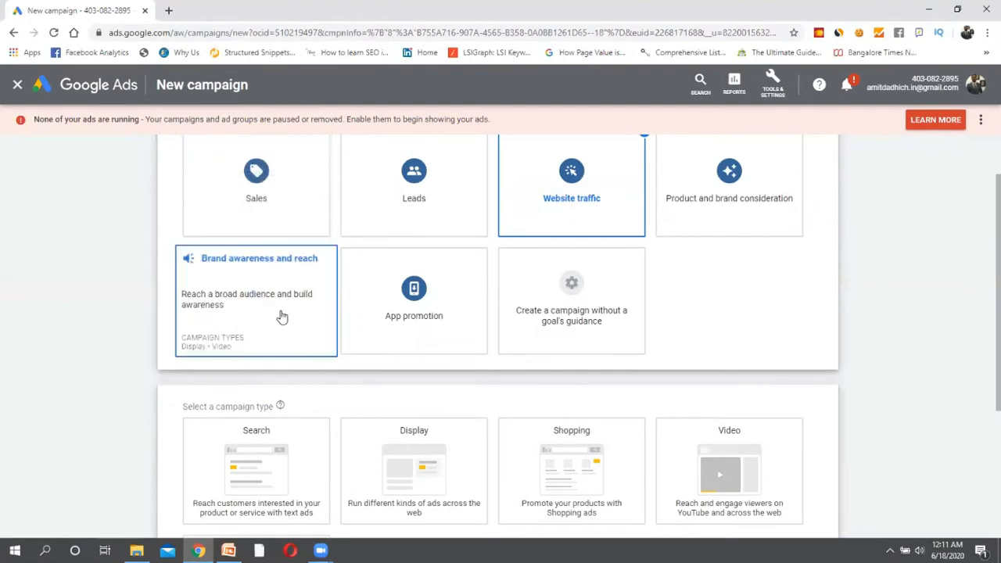
{"action": "scroll", "coordinate": [279, 316], "scroll_direction": "down", "scroll_amount": 1}
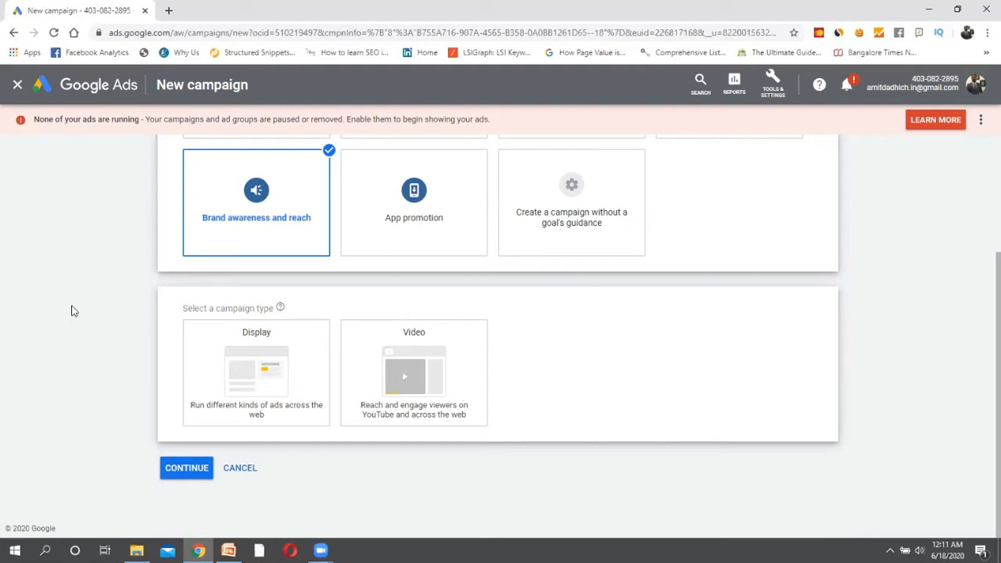
{"action": "left_click", "coordinate": [268, 351]}
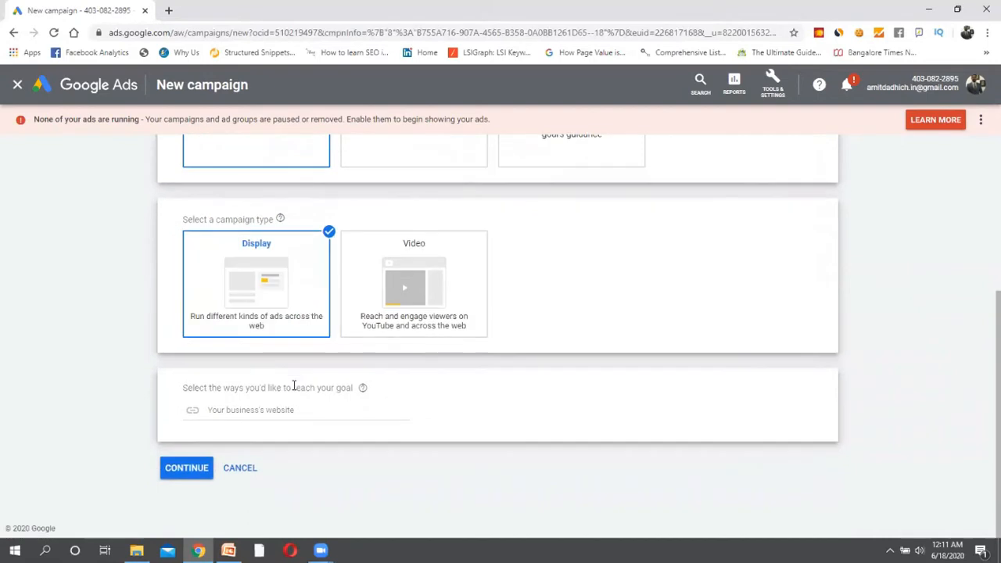
Open the digital marketing consultant's website in a new tab and enter its address as the campaign's business website.
{"action": "left_click", "coordinate": [168, 10]}
{"action": "type", "text": "ami"}
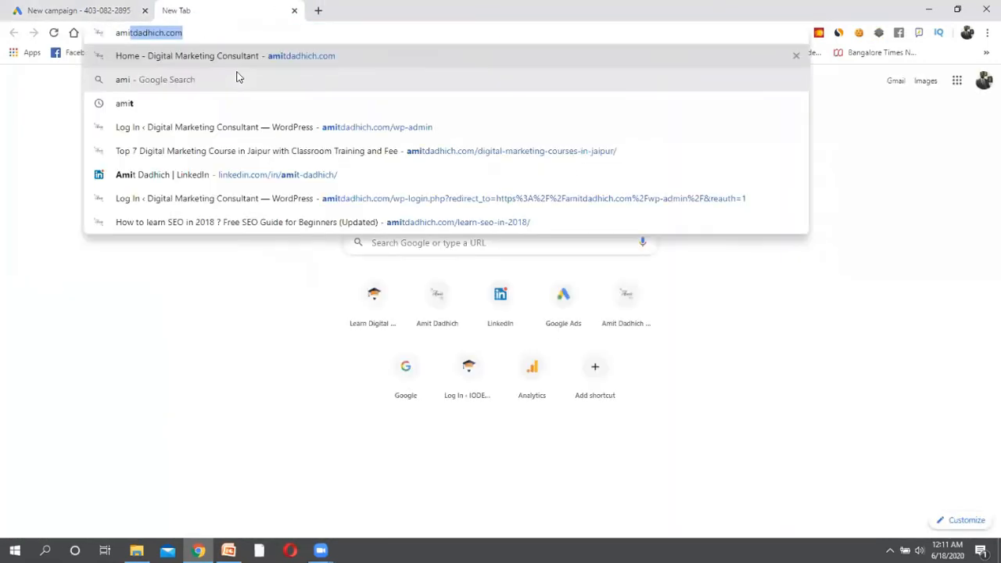
{"action": "key", "text": "Right"}
{"action": "key", "text": "ctrl+shift+Left"}
{"action": "key", "text": "ctrl+shift+Left"}
{"action": "key", "text": "ctrl+c"}
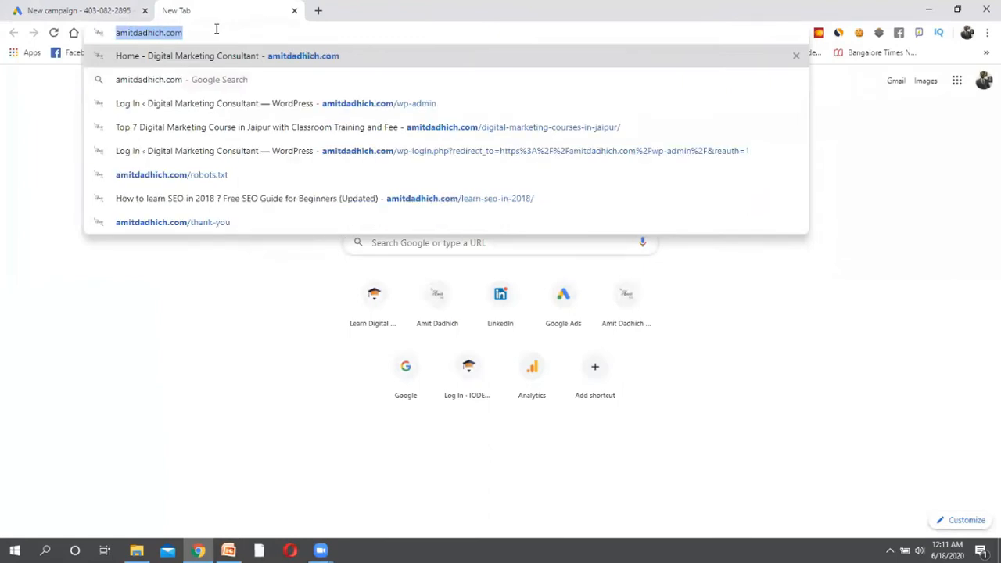
{"action": "key", "text": "Return"}
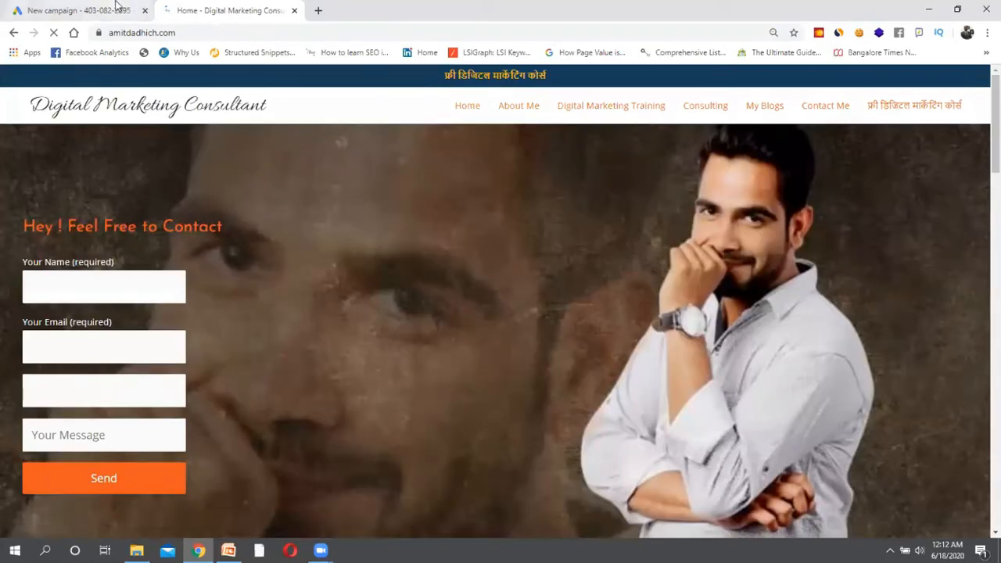
{"action": "left_click", "coordinate": [116, 8]}
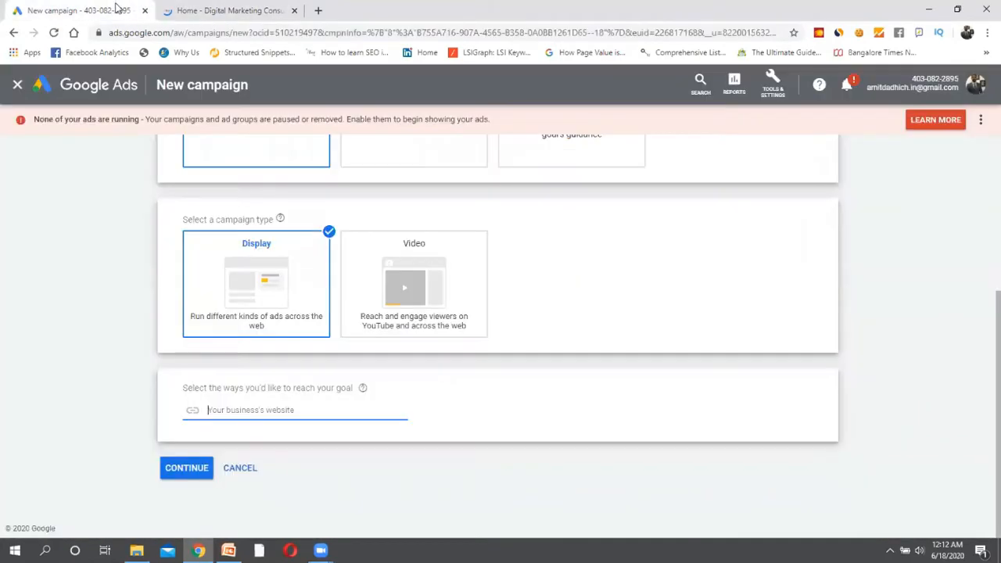
{"action": "key", "text": "ctrl+v"}
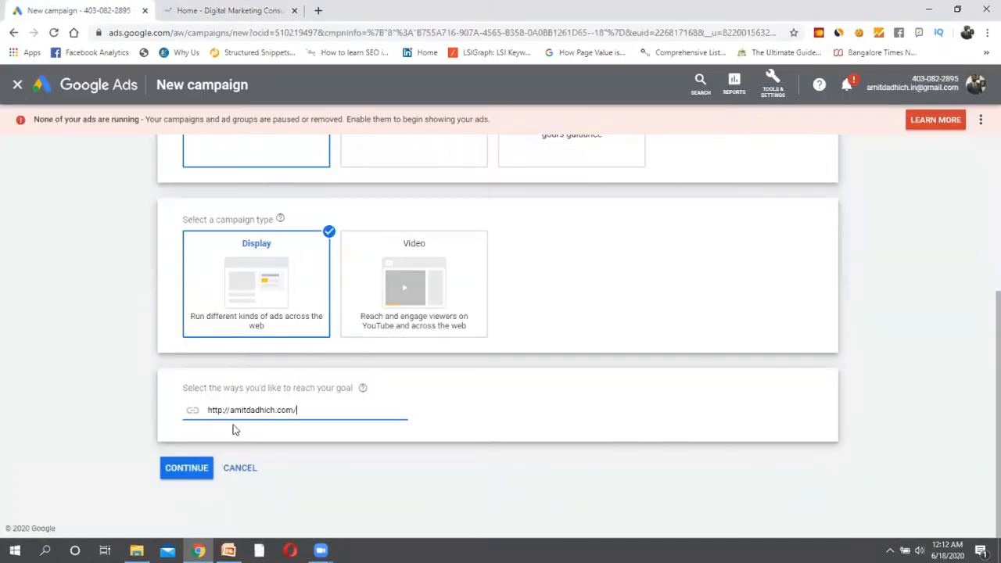
Continue to the campaign settings and name the campaign abc-123.
{"action": "left_click", "coordinate": [196, 469]}
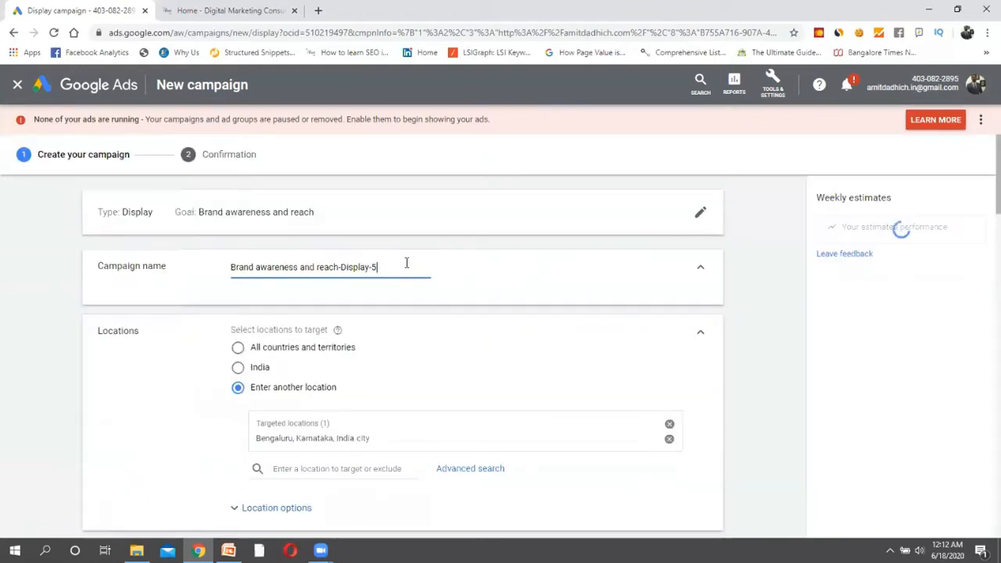
{"action": "triple_click", "coordinate": [363, 270]}
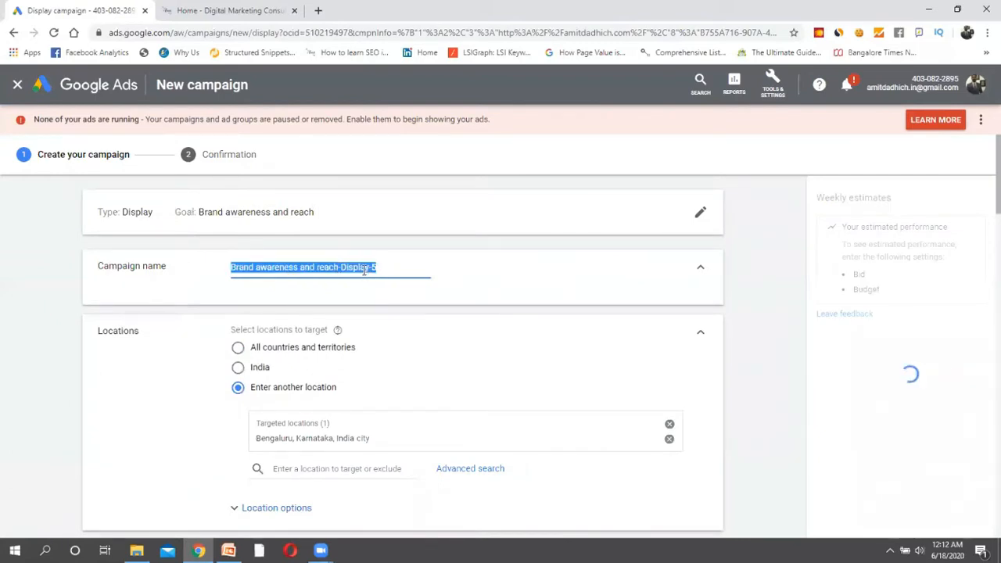
{"action": "type", "text": "abc"}
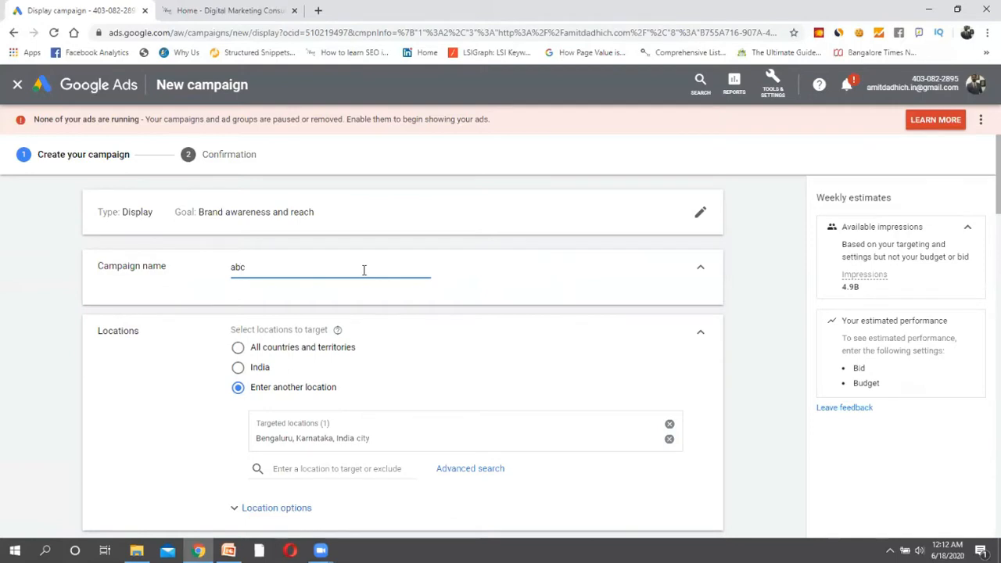
{"action": "type", "text": "-123"}
{"action": "left_click", "coordinate": [419, 306]}
Replace the Bengaluru target location with the cities of Jaipur and Udaipur in Rajasthan, India.
{"action": "scroll", "coordinate": [420, 306], "scroll_direction": "down", "scroll_amount": 1}
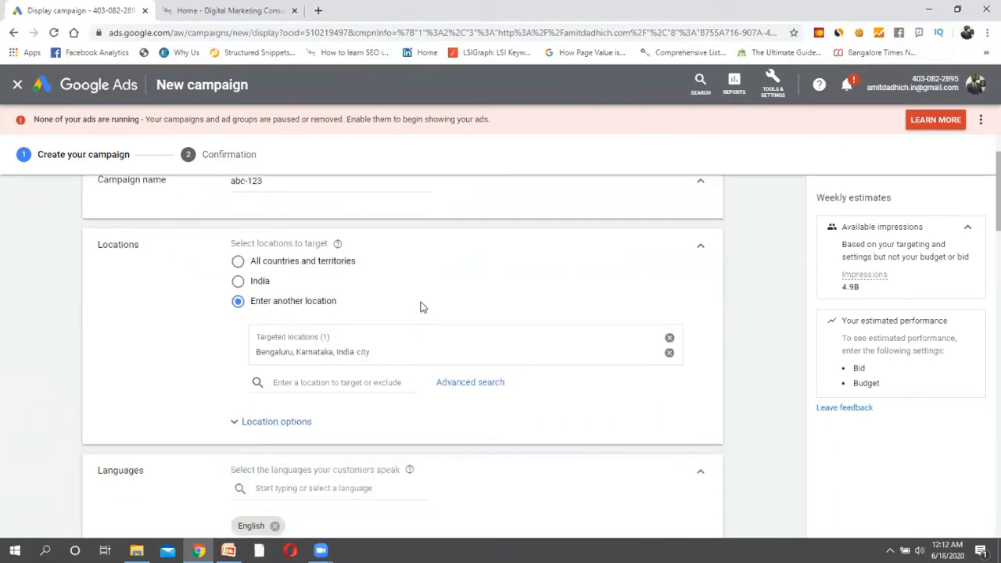
{"action": "scroll", "coordinate": [420, 306], "scroll_direction": "up", "scroll_amount": 1}
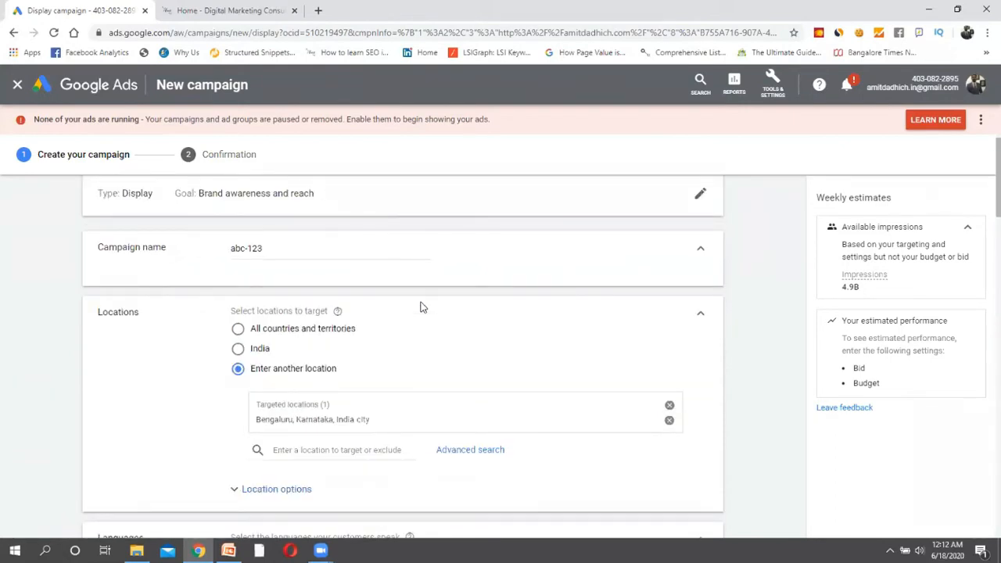
{"action": "left_click", "coordinate": [669, 421]}
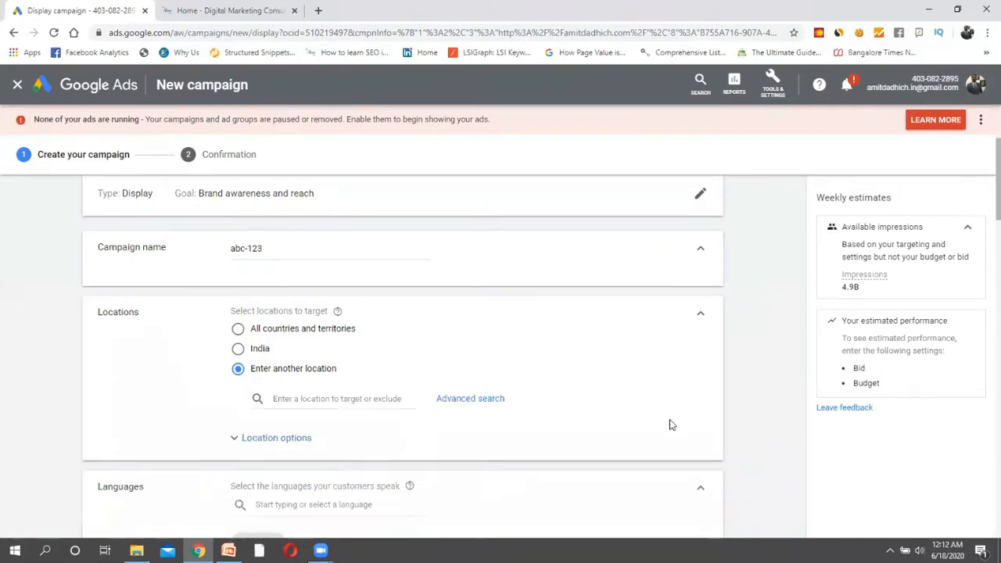
{"action": "left_click", "coordinate": [285, 400]}
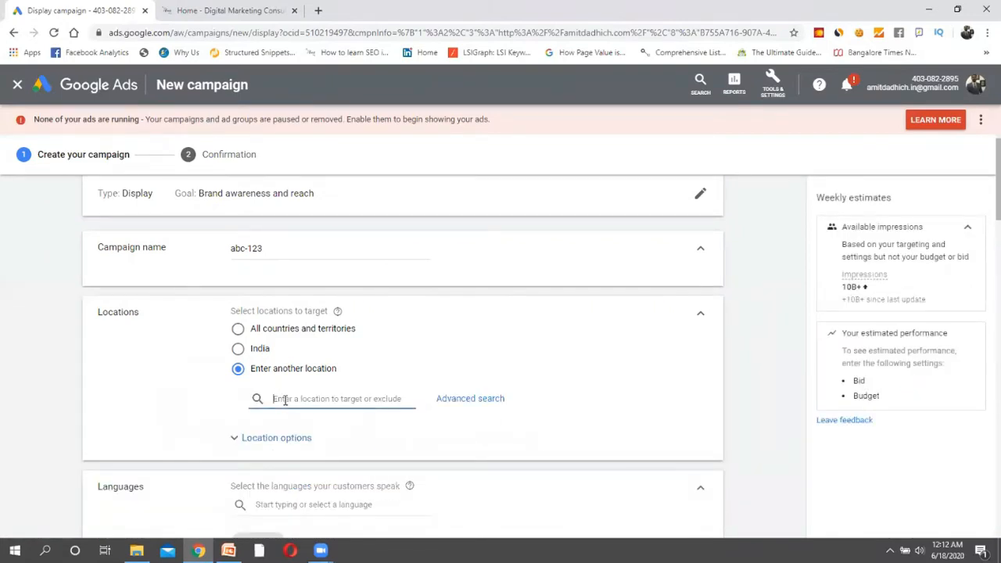
{"action": "type", "text": "jaipur"}
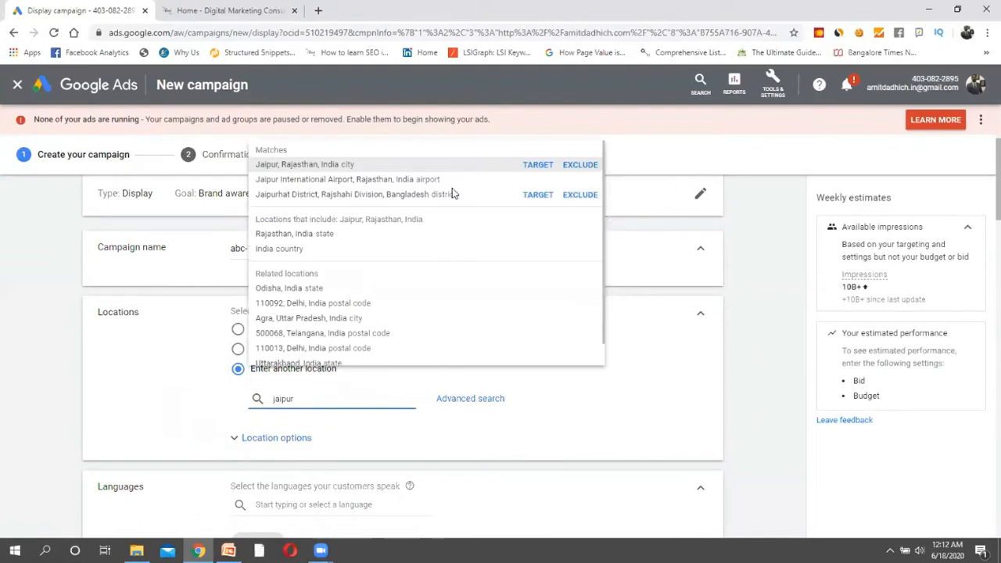
{"action": "left_click", "coordinate": [540, 165]}
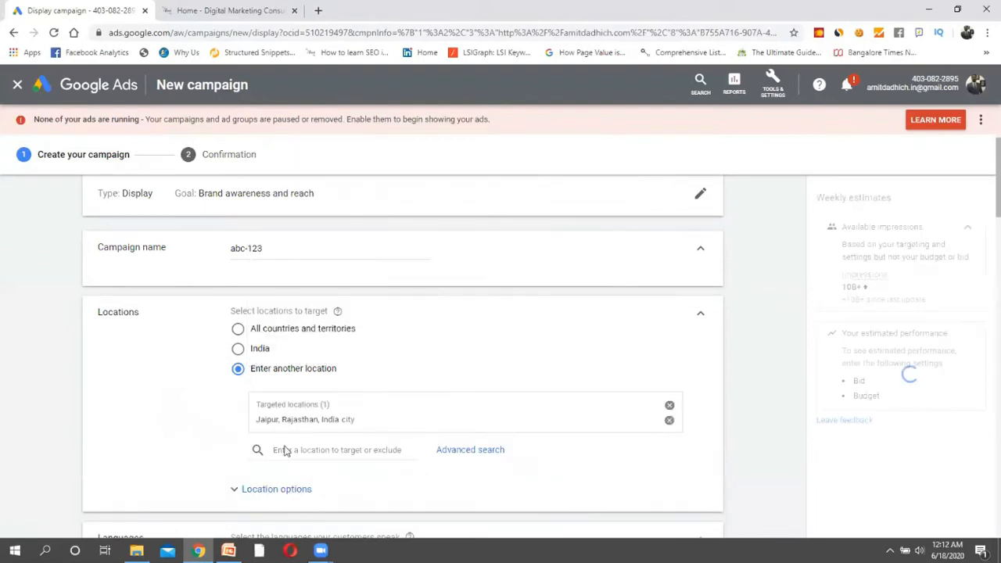
{"action": "left_click", "coordinate": [284, 450]}
{"action": "type", "text": "uda"}
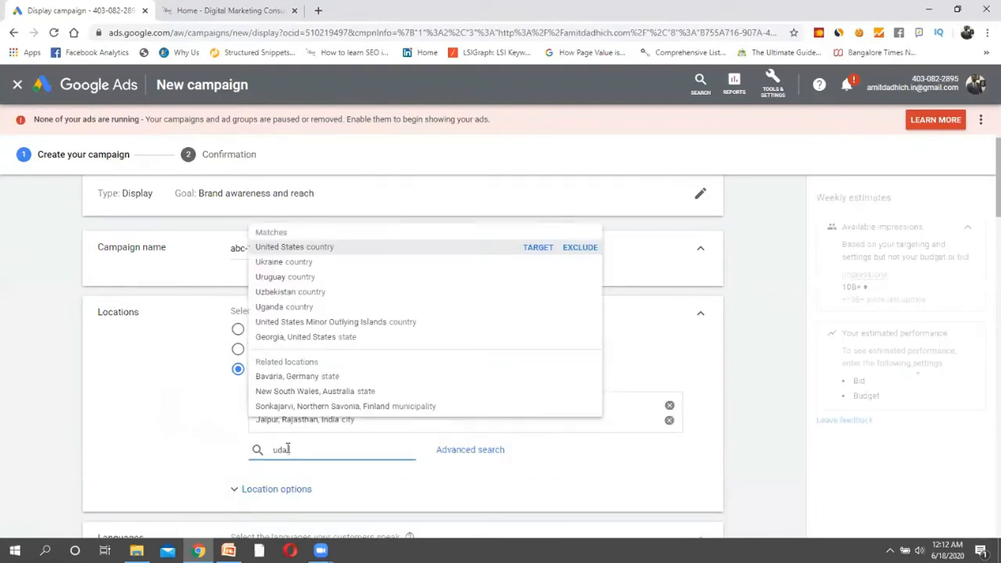
{"action": "type", "text": "ipur"}
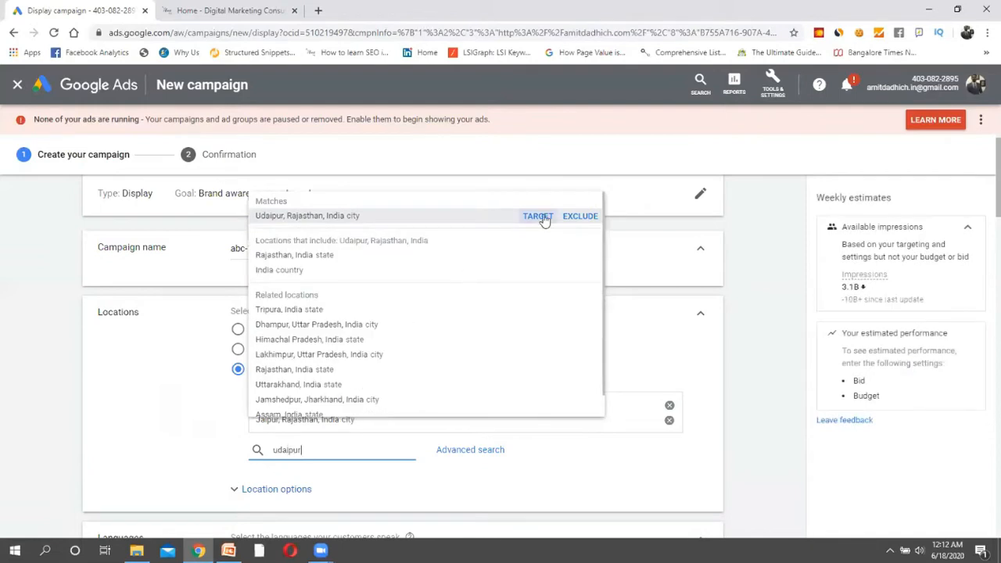
{"action": "left_click", "coordinate": [541, 217]}
In the location options, target people in or regularly in the targeted locations.
{"action": "scroll", "coordinate": [688, 355], "scroll_direction": "down", "scroll_amount": 2}
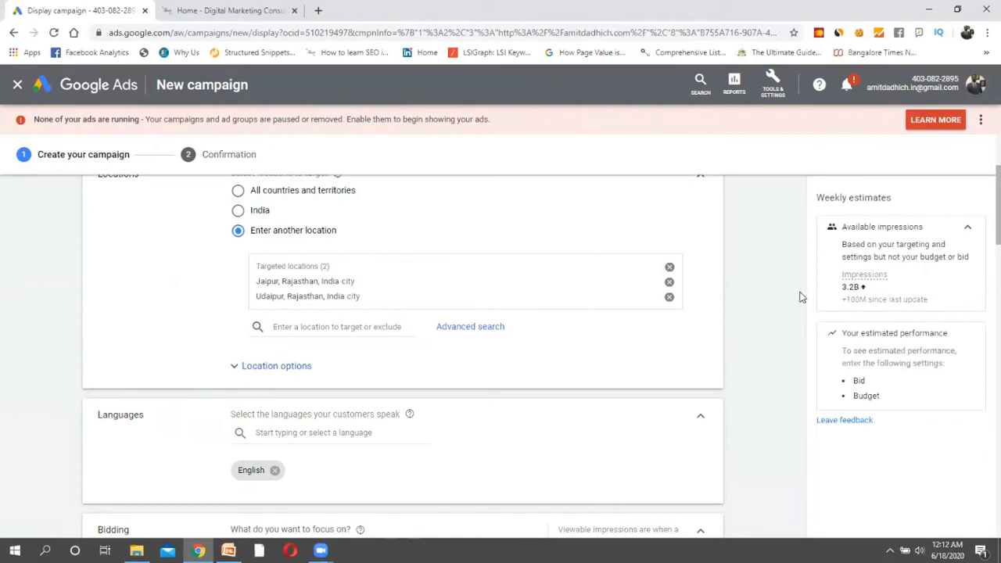
{"action": "left_click", "coordinate": [273, 365]}
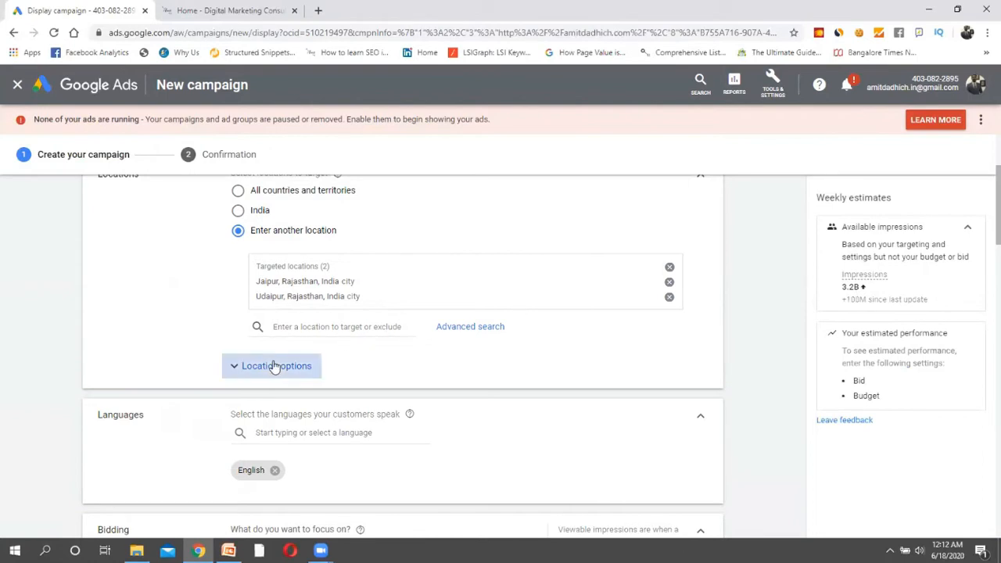
{"action": "scroll", "coordinate": [285, 400], "scroll_direction": "down", "scroll_amount": 1}
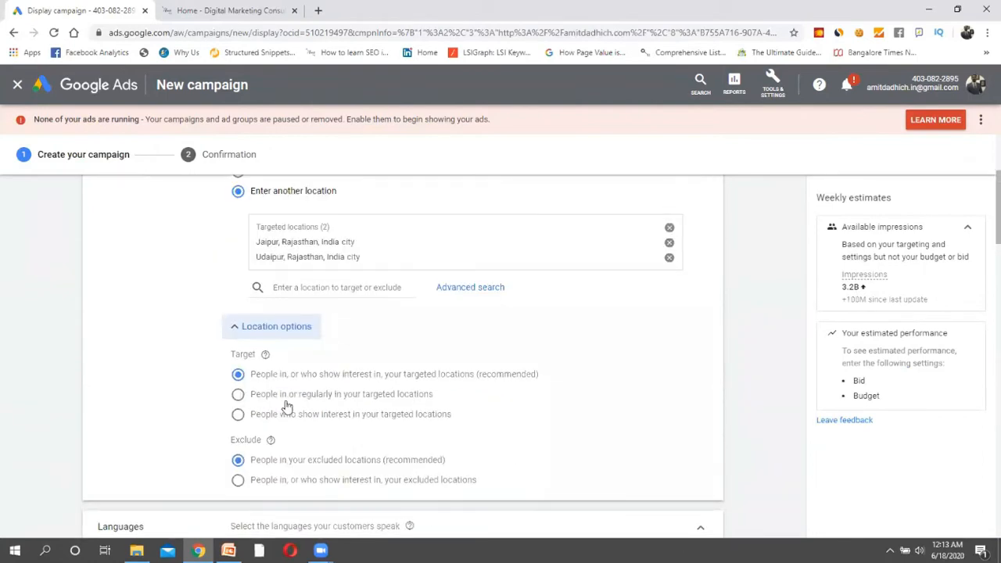
{"action": "left_click", "coordinate": [239, 395]}
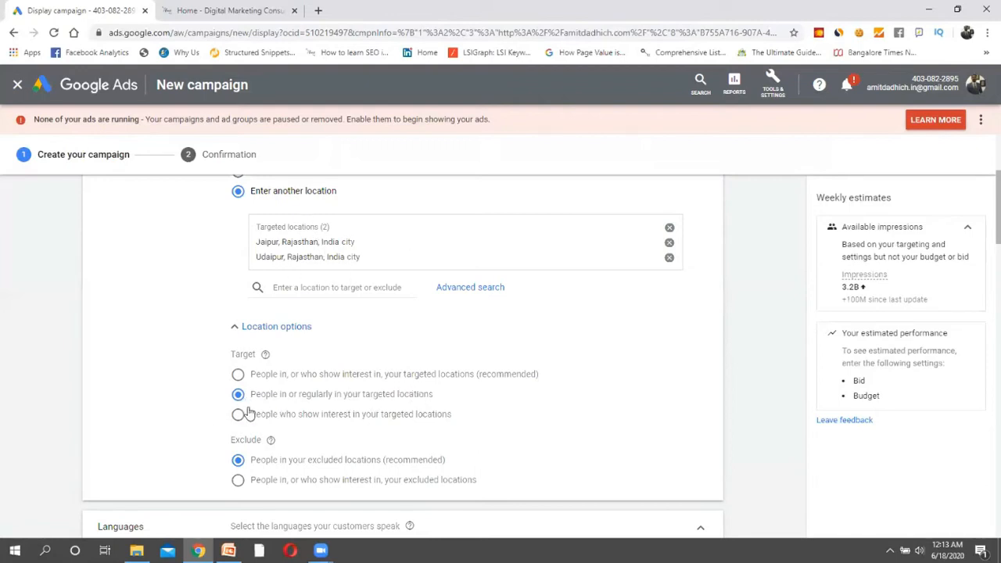
{"action": "scroll", "coordinate": [247, 403], "scroll_direction": "down", "scroll_amount": 1}
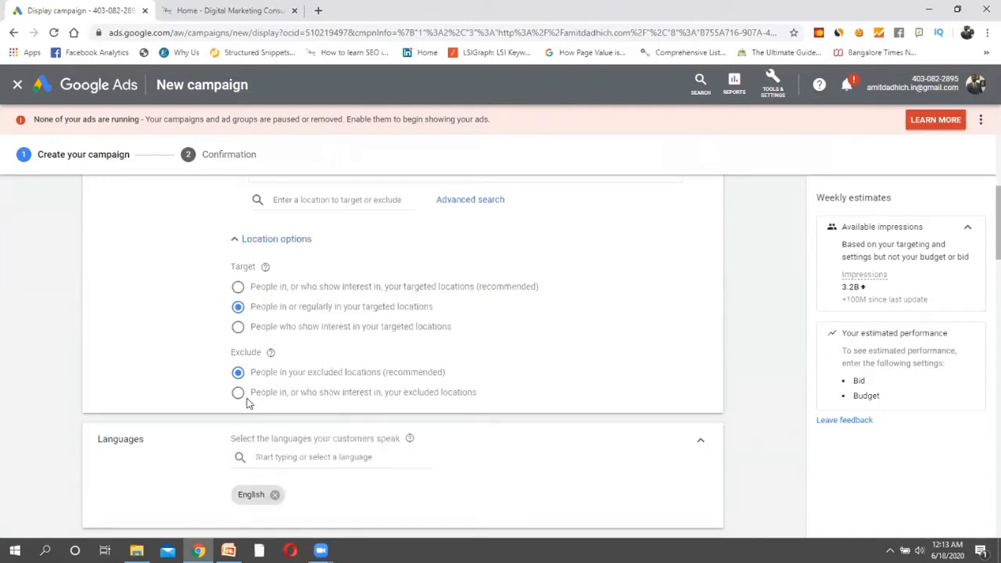
Select the bid strategy directly as Manual CPC and turn off Enhanced CPC for conversions.
{"action": "scroll", "coordinate": [247, 403], "scroll_direction": "down", "scroll_amount": 2}
{"action": "scroll", "coordinate": [301, 282], "scroll_direction": "down", "scroll_amount": 2}
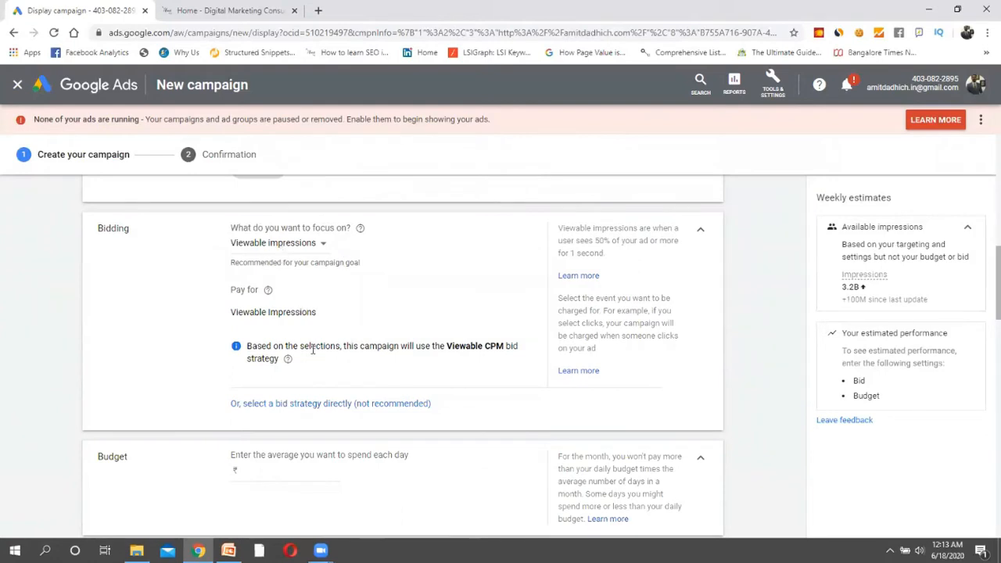
{"action": "left_click", "coordinate": [319, 403]}
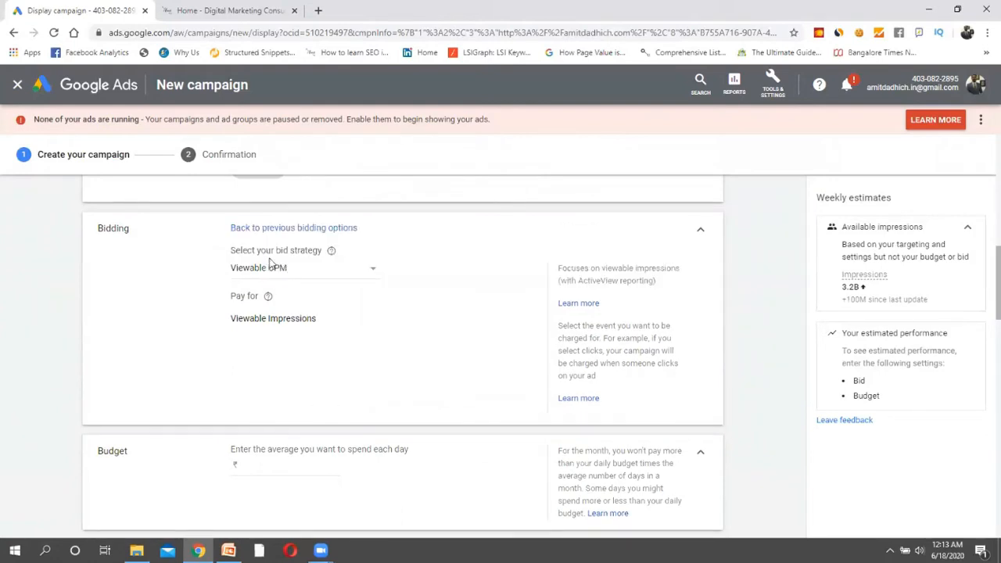
{"action": "left_click", "coordinate": [334, 271]}
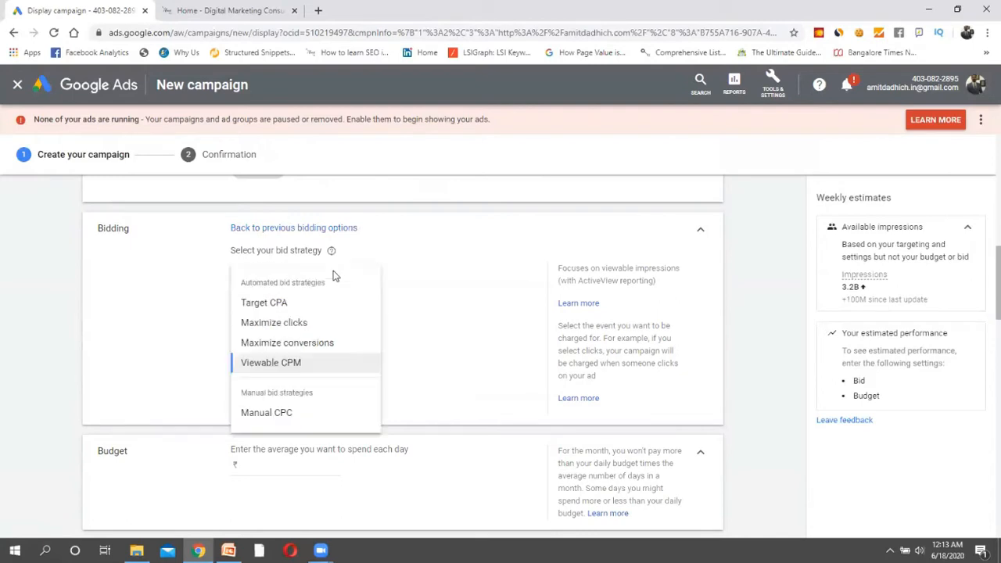
{"action": "left_click", "coordinate": [328, 420]}
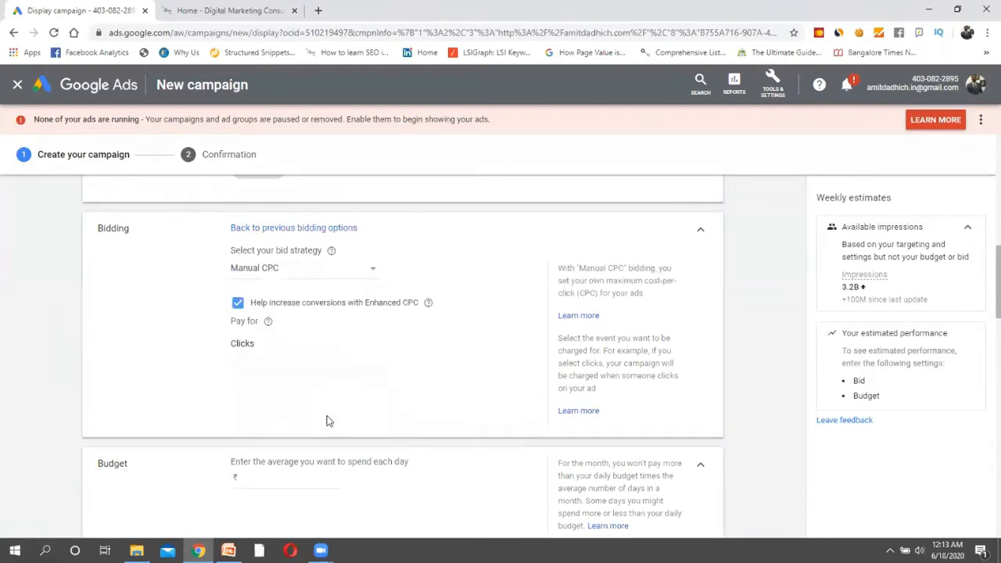
{"action": "left_click", "coordinate": [239, 307]}
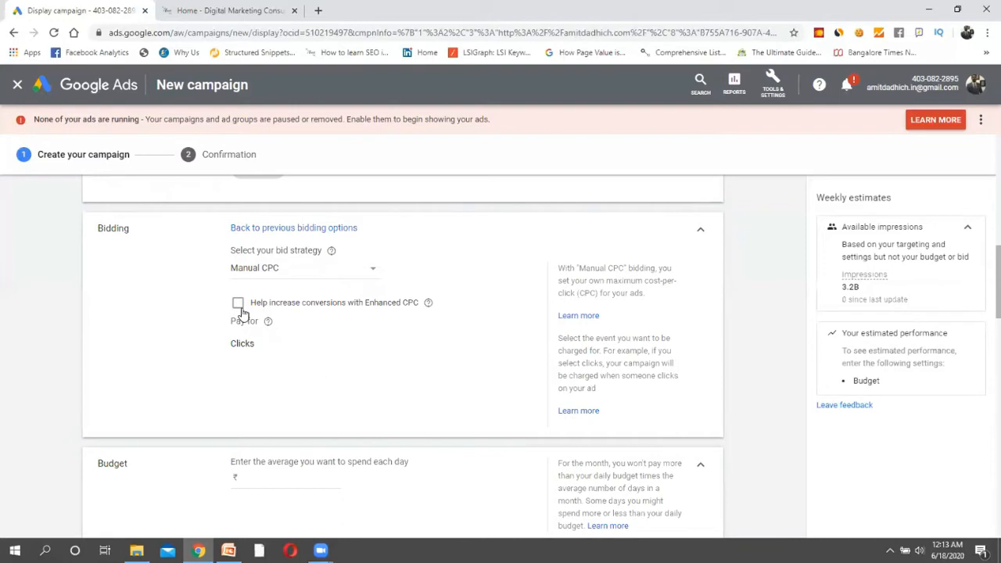
Try the Maximize clicks bid strategy and switch back to Manual CPC.
{"action": "left_click", "coordinate": [322, 271]}
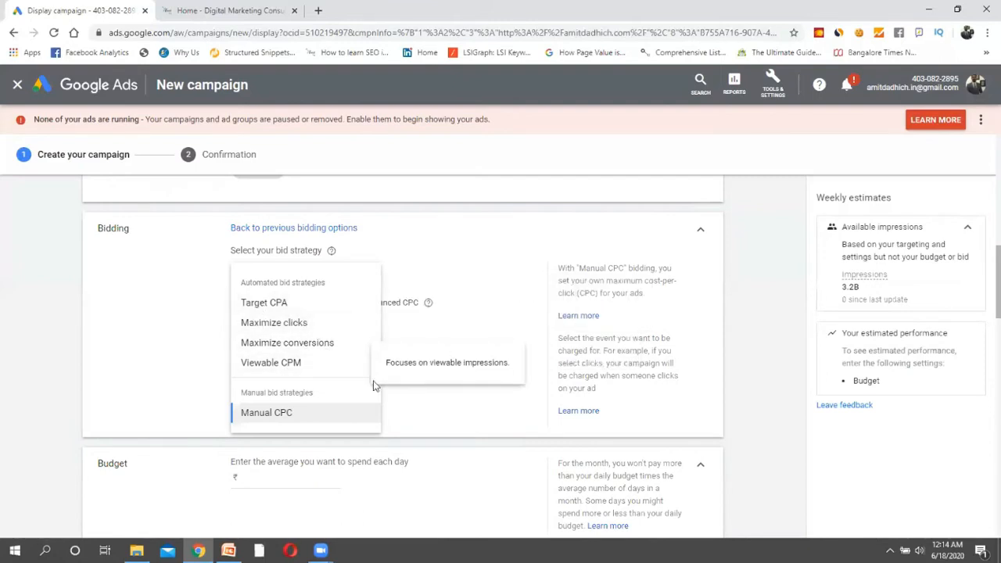
{"action": "left_click", "coordinate": [320, 334]}
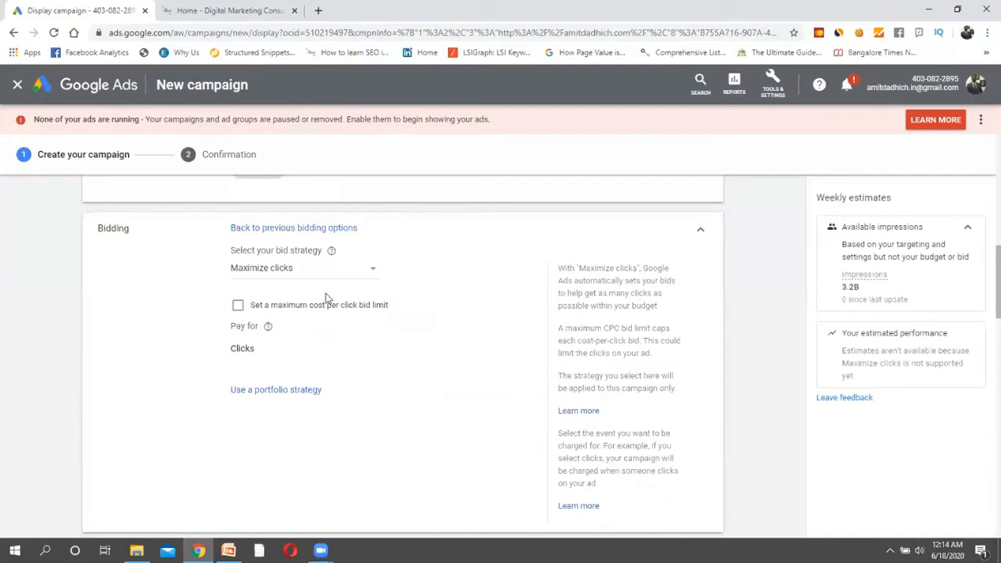
{"action": "left_click", "coordinate": [319, 269]}
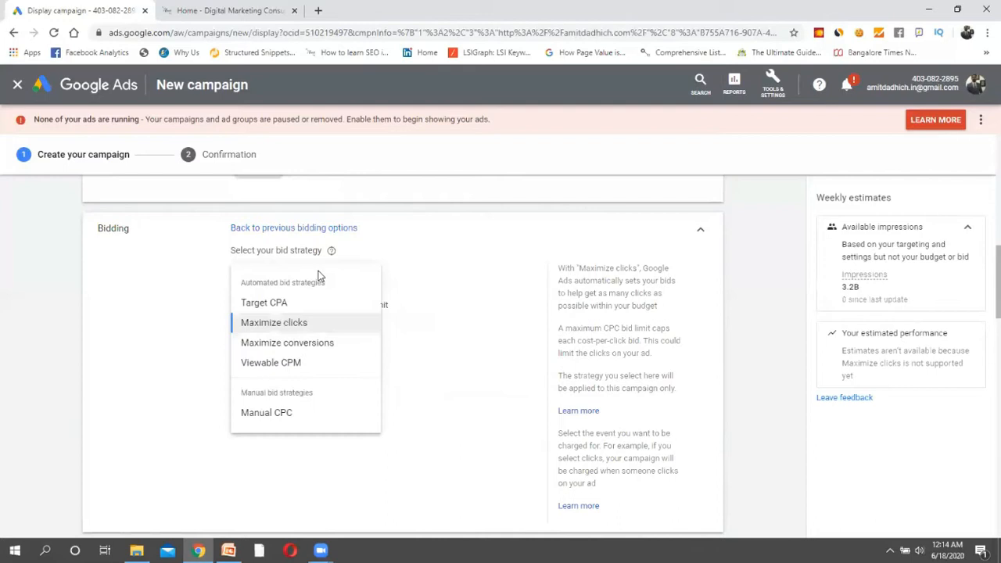
{"action": "left_click", "coordinate": [315, 414]}
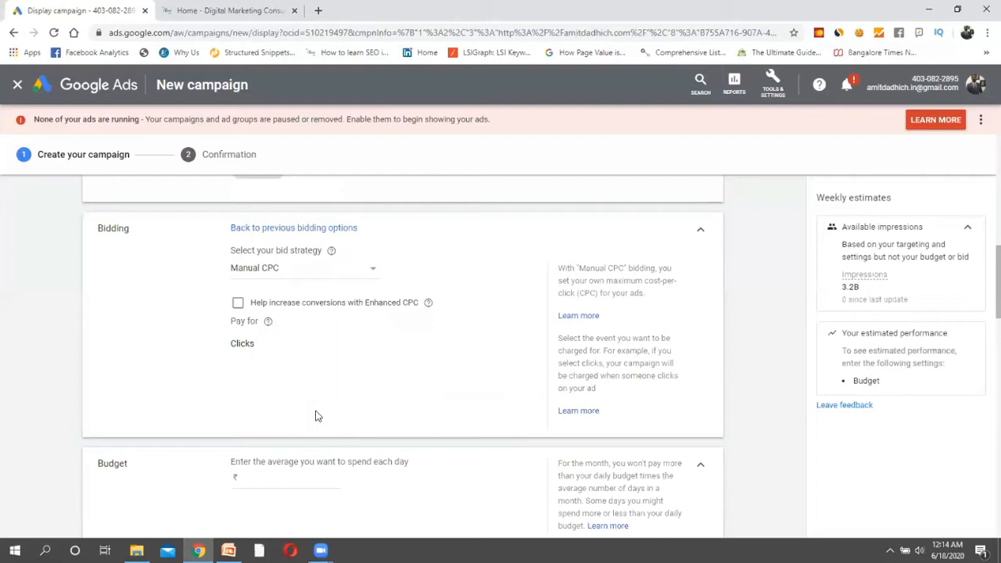
Set the campaign's average daily budget to ₹1,000.
{"action": "scroll", "coordinate": [315, 415], "scroll_direction": "down", "scroll_amount": 3}
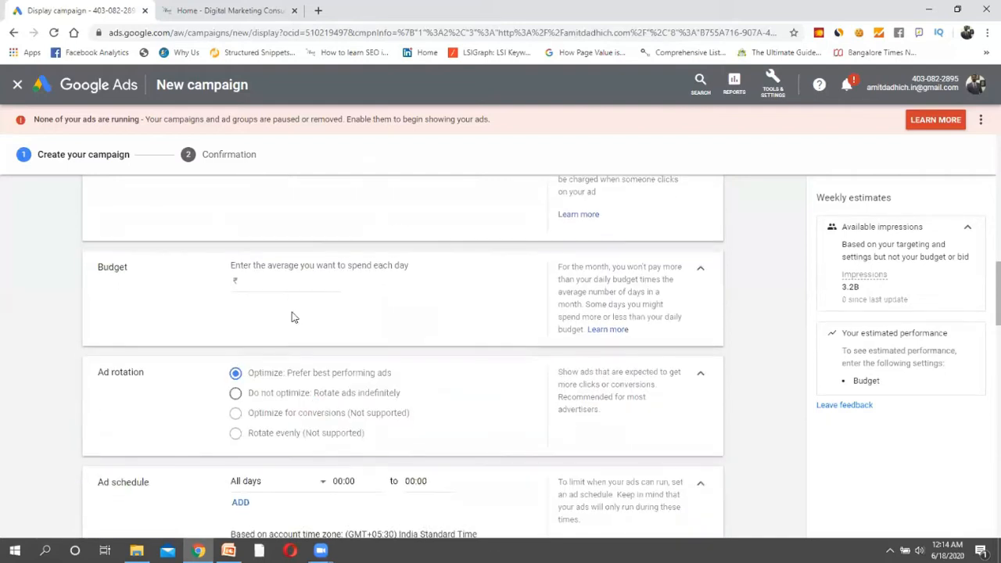
{"action": "left_click", "coordinate": [267, 282]}
{"action": "left_click", "coordinate": [436, 320]}
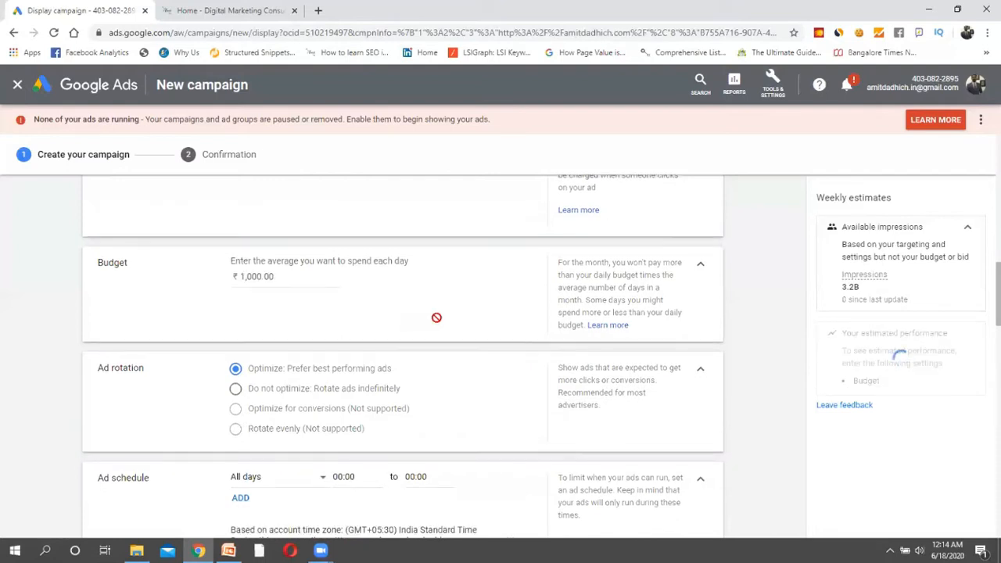
Set the ad rotation to Do not optimize: Rotate ads indefinitely.
{"action": "scroll", "coordinate": [436, 317], "scroll_direction": "down", "scroll_amount": 1}
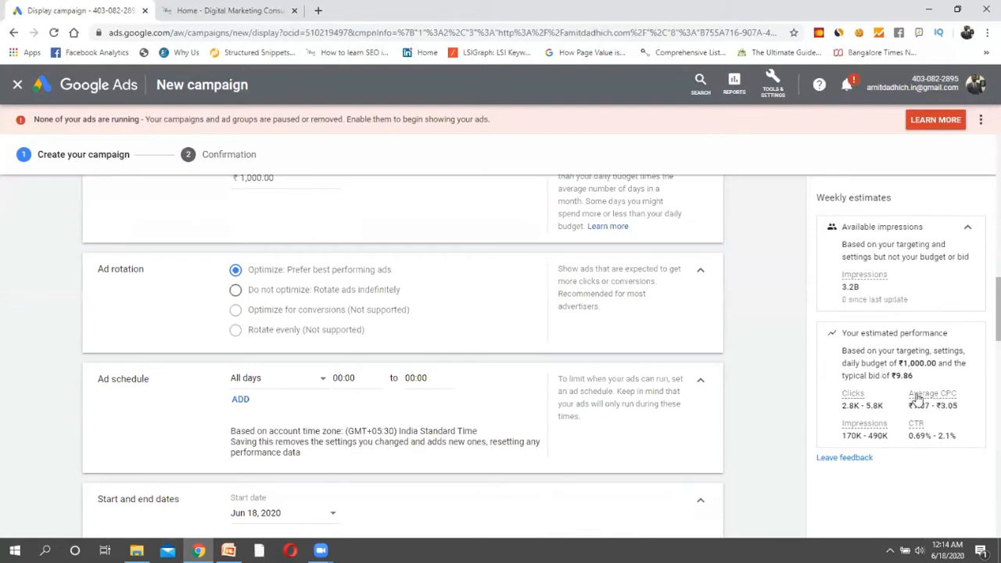
{"action": "mouse_move", "coordinate": [913, 399]}
{"action": "left_click", "coordinate": [236, 291]}
{"action": "scroll", "coordinate": [336, 345], "scroll_direction": "down", "scroll_amount": 2}
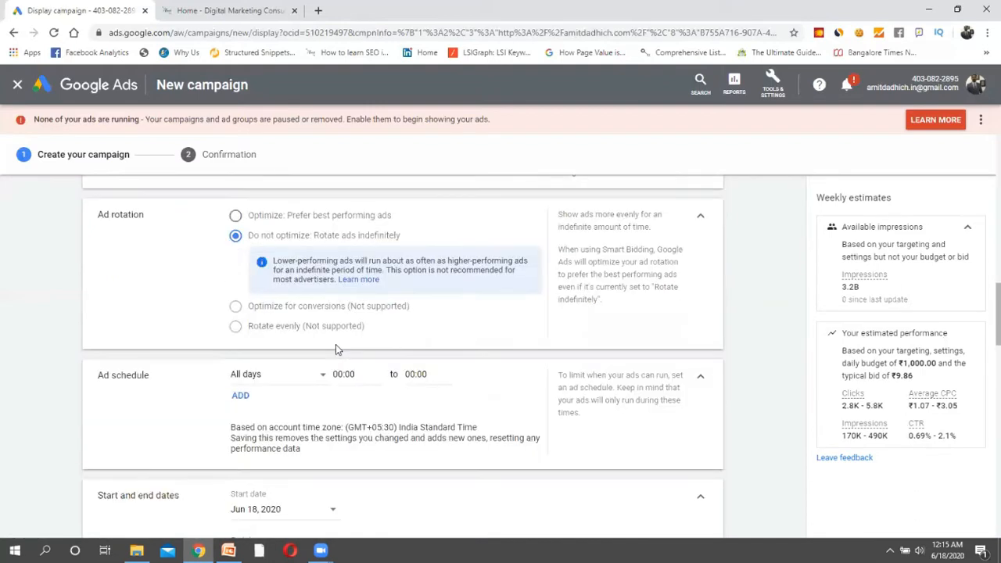
Limit the ad schedule to Mondays - Fridays, keeping a single schedule row.
{"action": "scroll", "coordinate": [335, 344], "scroll_direction": "down", "scroll_amount": 1}
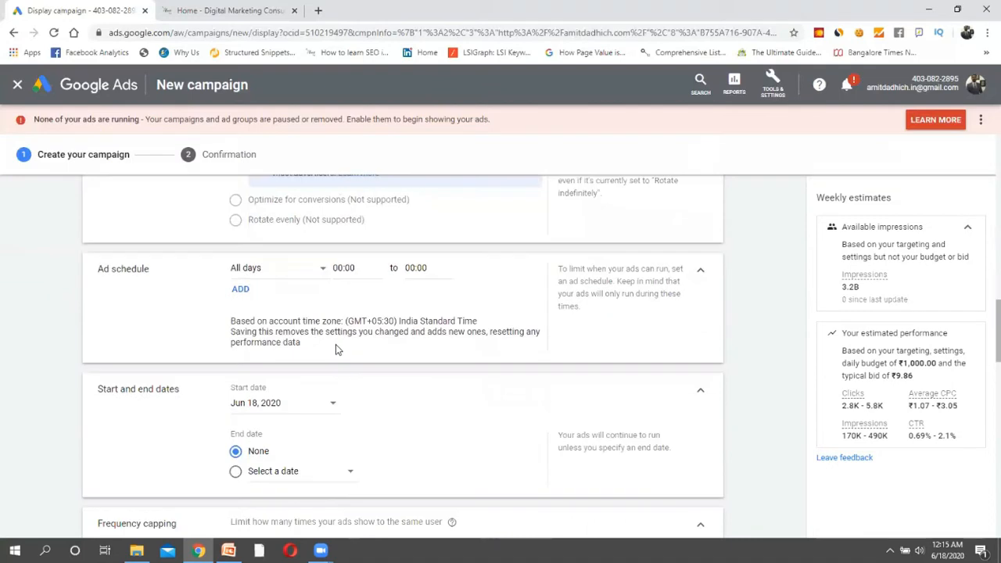
{"action": "left_click", "coordinate": [240, 289]}
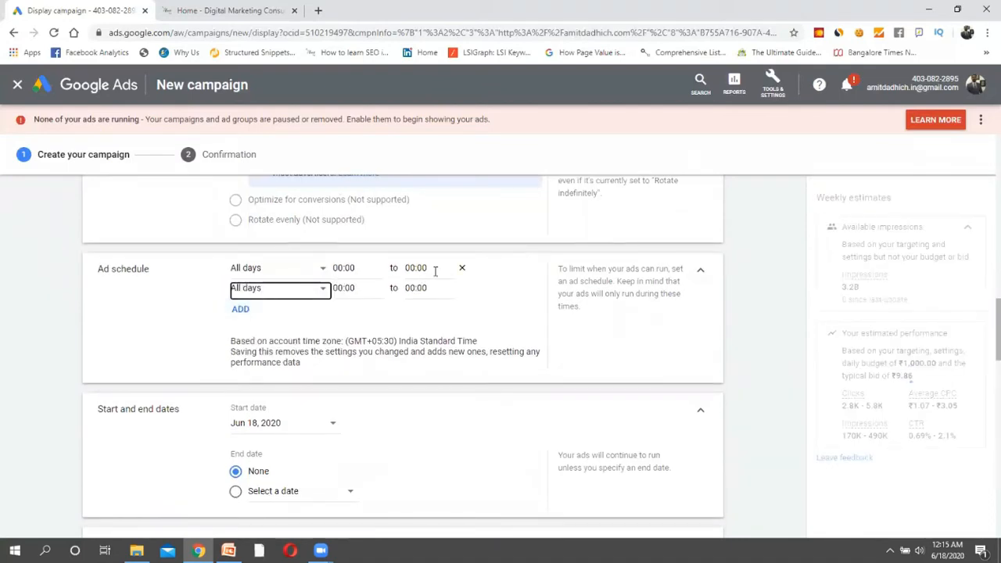
{"action": "left_click", "coordinate": [462, 269]}
{"action": "left_click", "coordinate": [297, 268]}
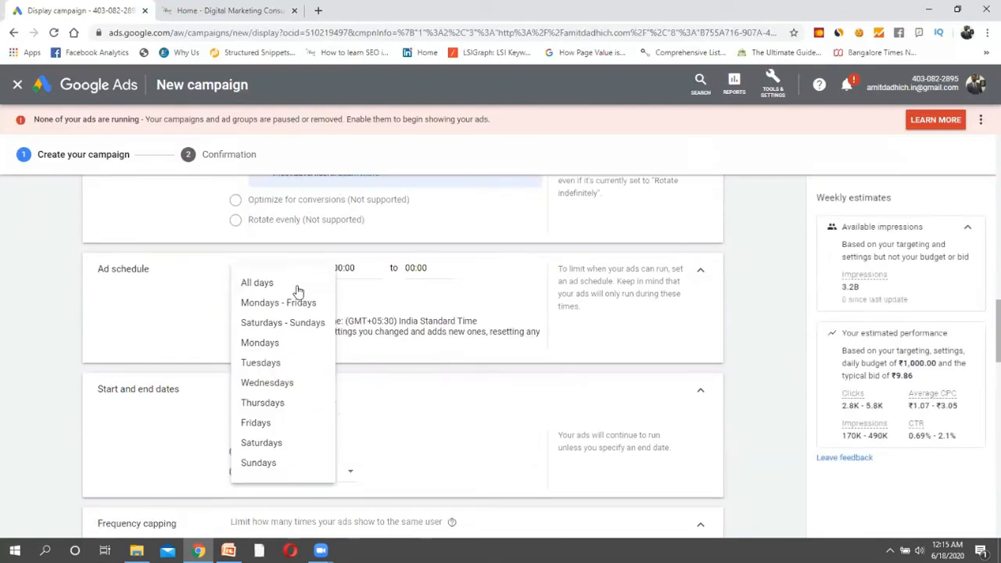
{"action": "left_click", "coordinate": [285, 303]}
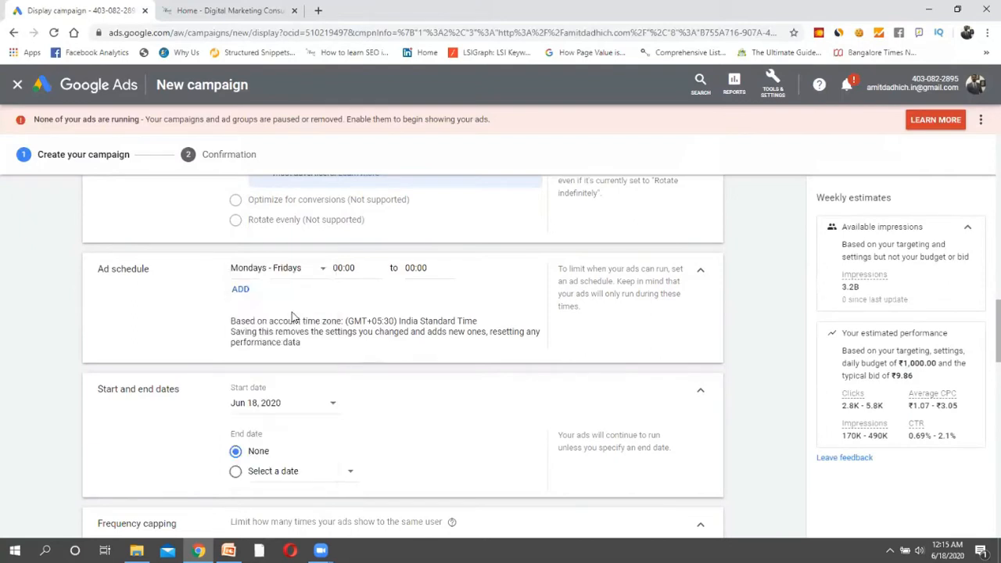
Set the Mondays - Fridays ad schedule to run from 10:00 to 23:00.
{"action": "left_click", "coordinate": [372, 279]}
{"action": "scroll", "coordinate": [346, 407], "scroll_direction": "down", "scroll_amount": 4}
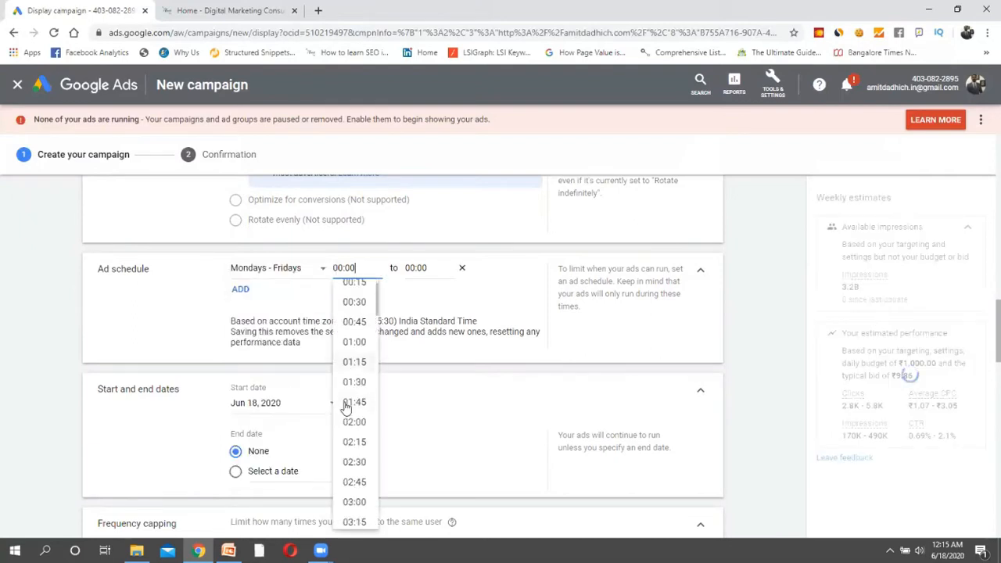
{"action": "scroll", "coordinate": [346, 406], "scroll_direction": "down", "scroll_amount": 3}
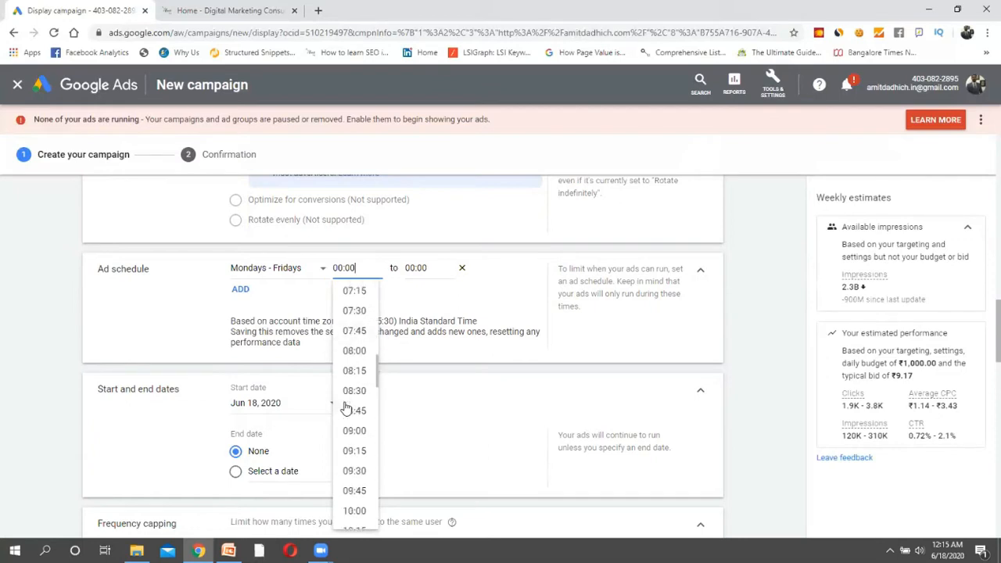
{"action": "scroll", "coordinate": [347, 406], "scroll_direction": "down", "scroll_amount": 1}
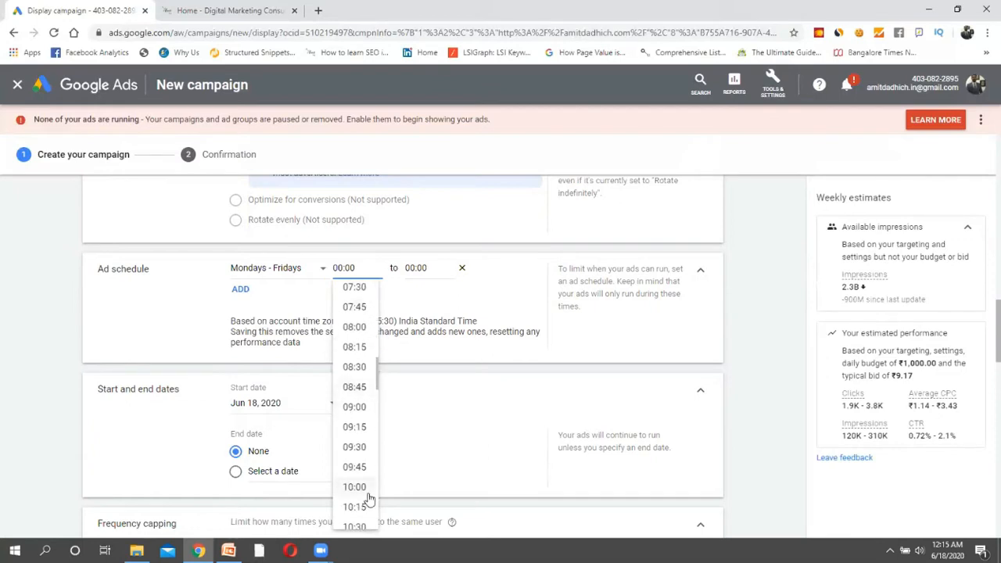
{"action": "left_click", "coordinate": [366, 498]}
{"action": "left_click", "coordinate": [418, 273]}
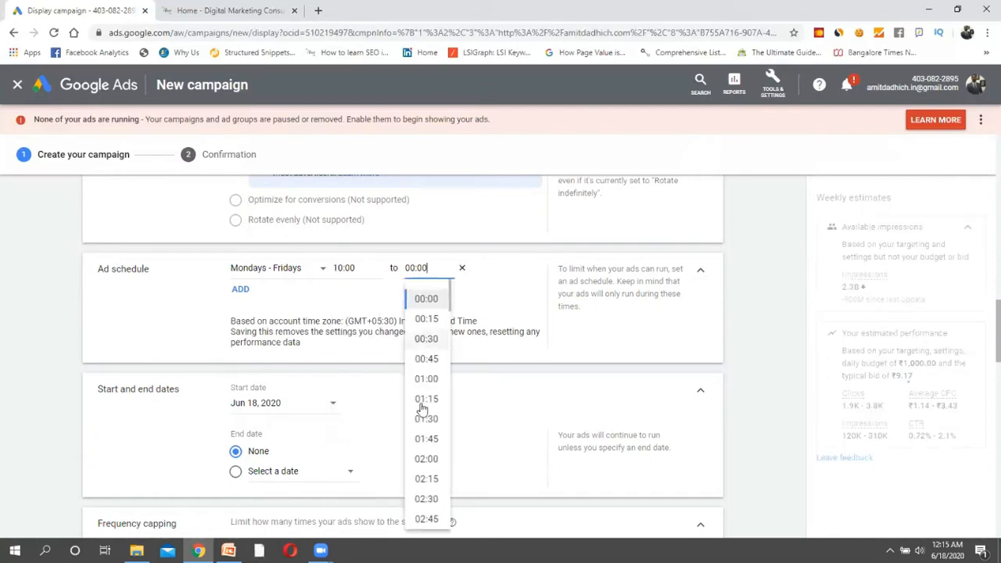
{"action": "scroll", "coordinate": [422, 407], "scroll_direction": "down", "scroll_amount": 20}
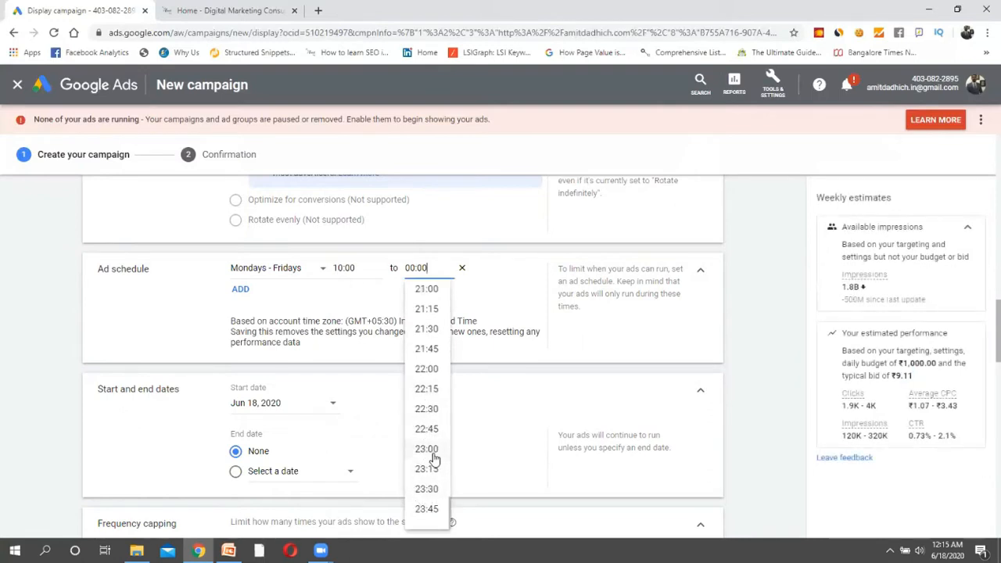
{"action": "left_click", "coordinate": [431, 453]}
Try an end date of Jun 25, 2020 for the campaign and switch it back to None.
{"action": "scroll", "coordinate": [582, 325], "scroll_direction": "down", "scroll_amount": 1}
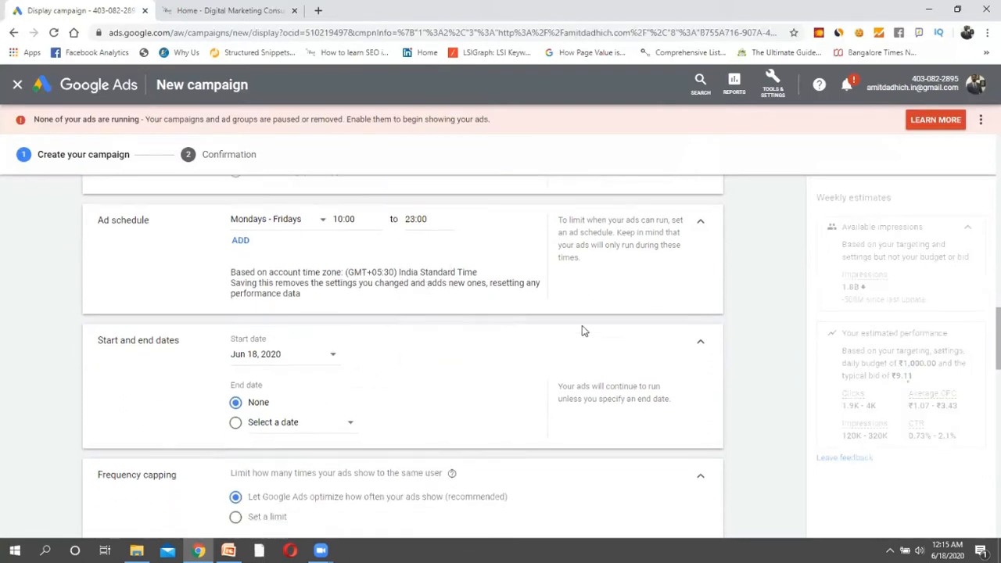
{"action": "scroll", "coordinate": [313, 356], "scroll_direction": "down", "scroll_amount": 1}
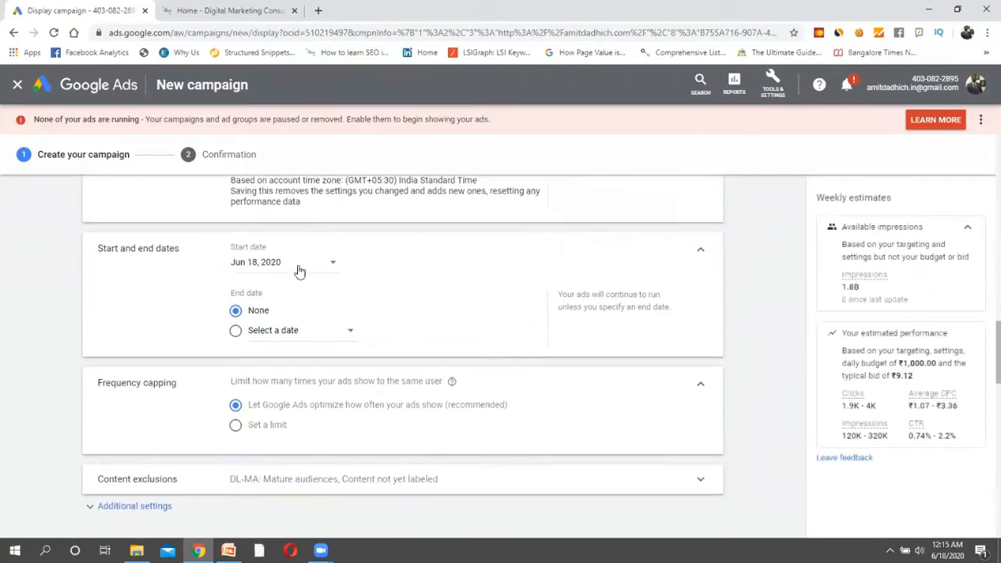
{"action": "left_click", "coordinate": [236, 332]}
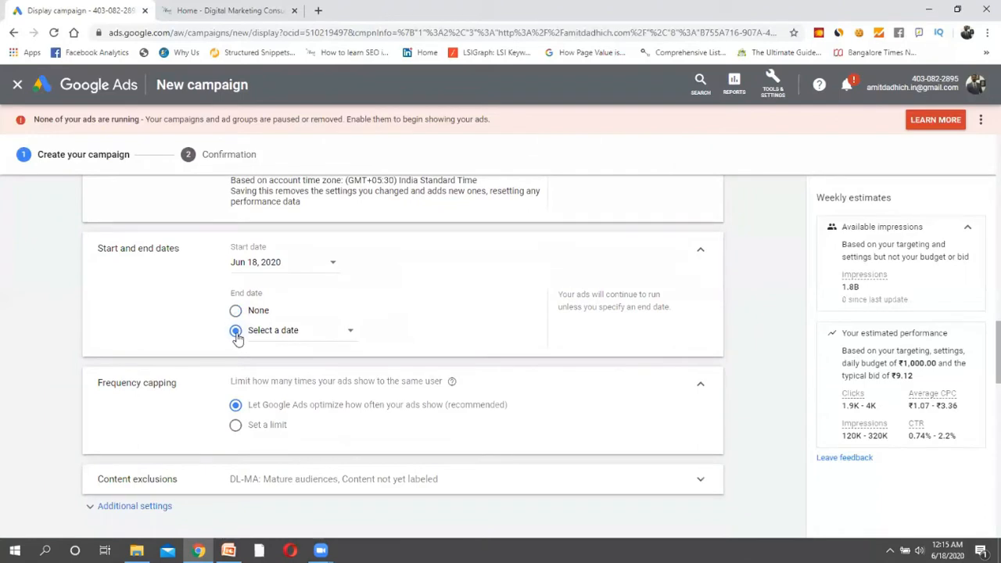
{"action": "left_click", "coordinate": [295, 343]}
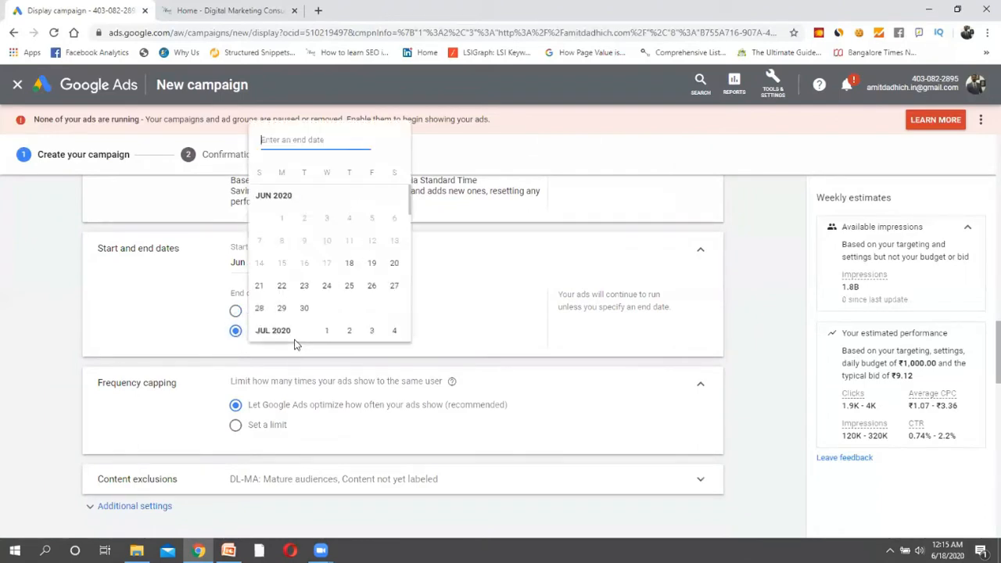
{"action": "left_click", "coordinate": [350, 288]}
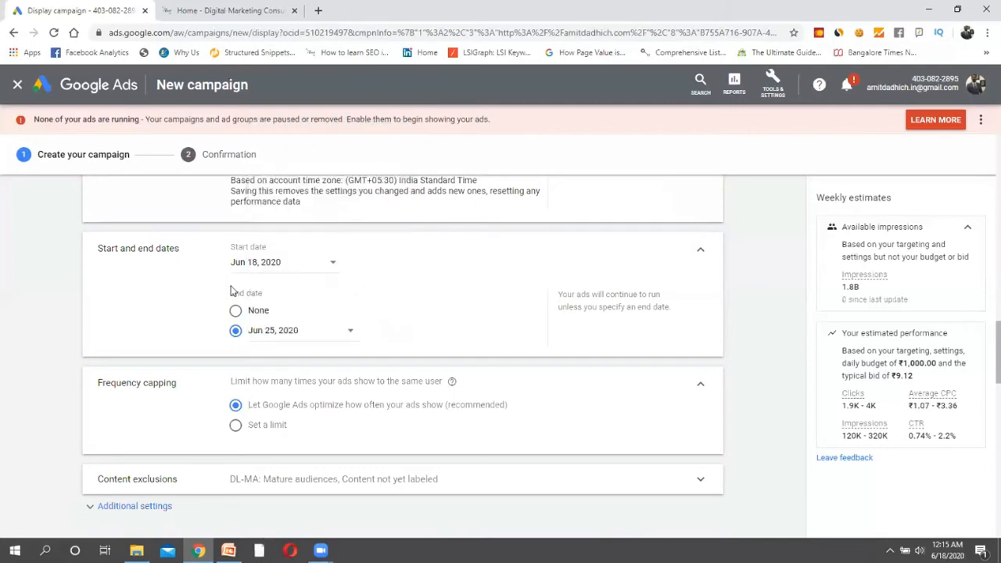
{"action": "left_click", "coordinate": [236, 312]}
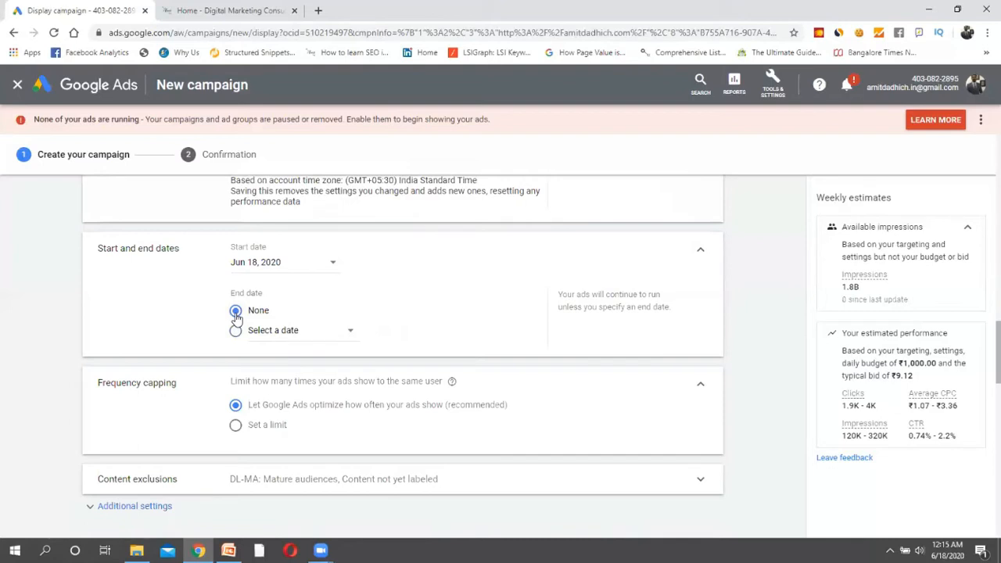
Review the ad rotation, ad schedule, audience, content targeting and ad group bid sections of the campaign form.
{"action": "scroll", "coordinate": [602, 339], "scroll_direction": "up", "scroll_amount": 1}
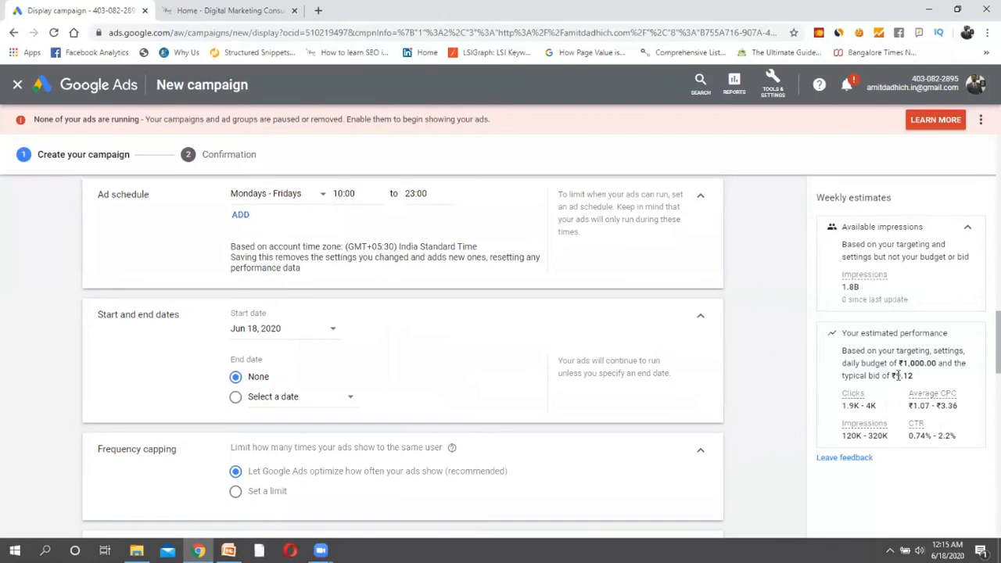
{"action": "scroll", "coordinate": [717, 393], "scroll_direction": "up", "scroll_amount": 3}
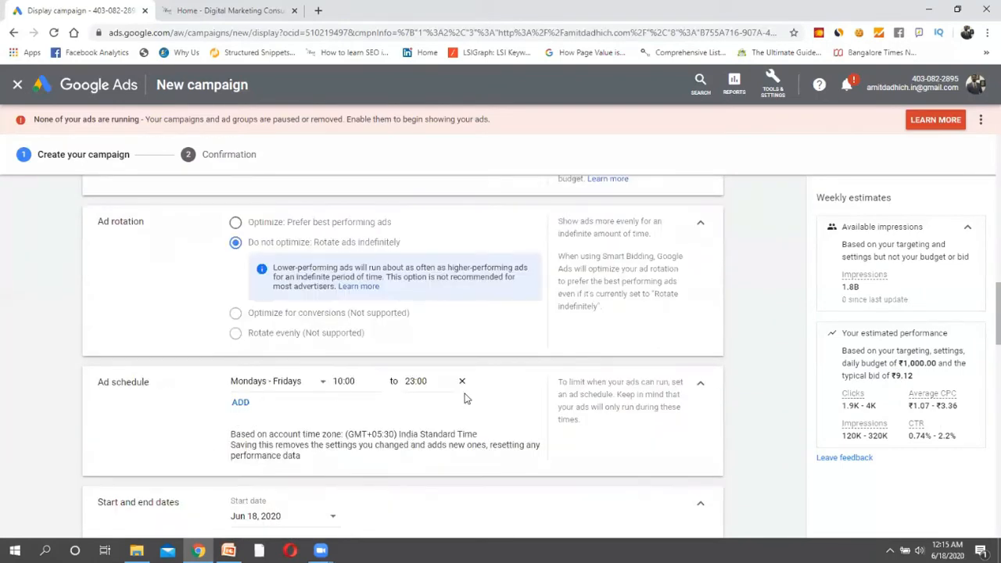
{"action": "scroll", "coordinate": [744, 377], "scroll_direction": "down", "scroll_amount": 3}
{"action": "scroll", "coordinate": [744, 377], "scroll_direction": "down", "scroll_amount": 1}
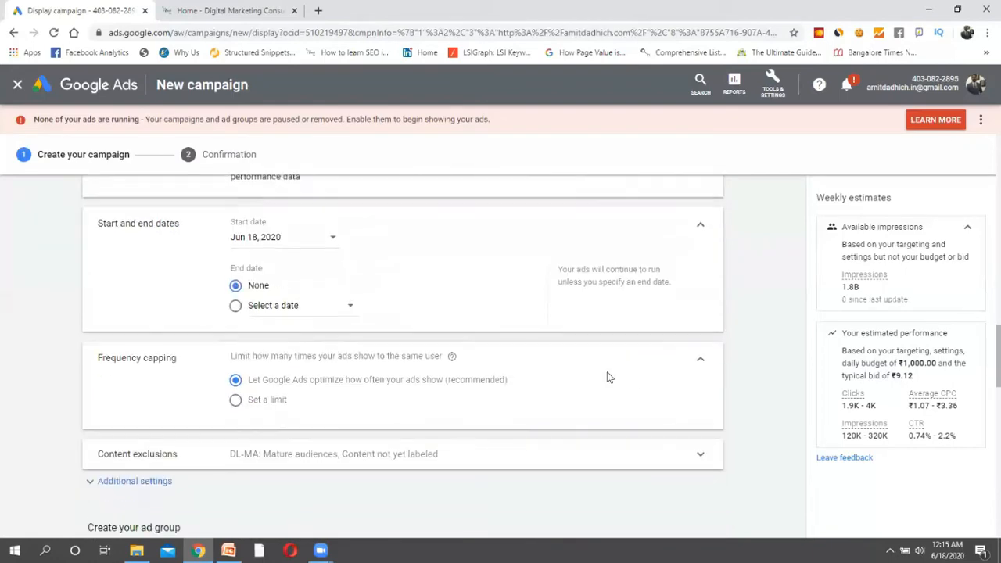
{"action": "scroll", "coordinate": [607, 378], "scroll_direction": "down", "scroll_amount": 2}
{"action": "scroll", "coordinate": [429, 322], "scroll_direction": "down", "scroll_amount": 10}
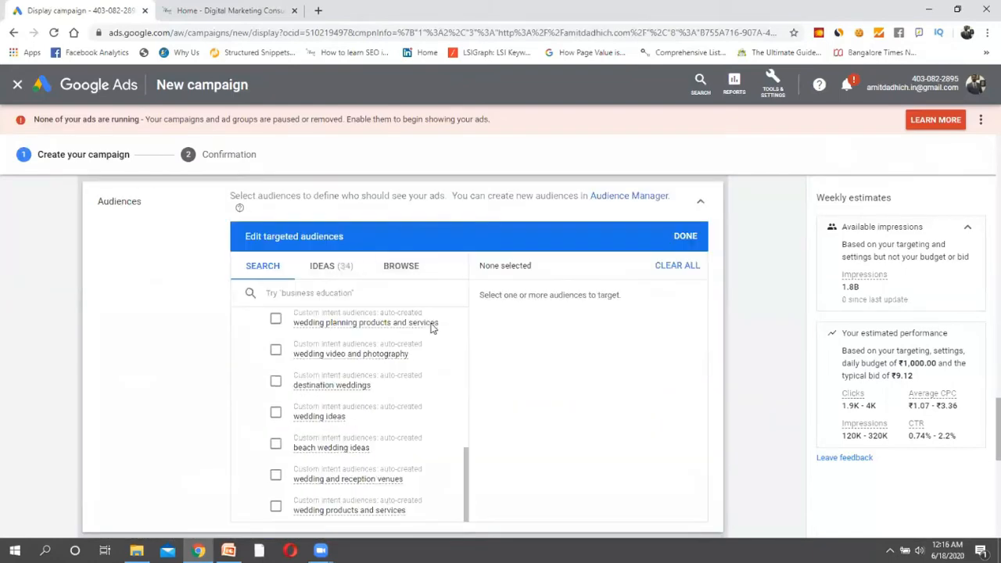
{"action": "scroll", "coordinate": [428, 322], "scroll_direction": "up", "scroll_amount": 5}
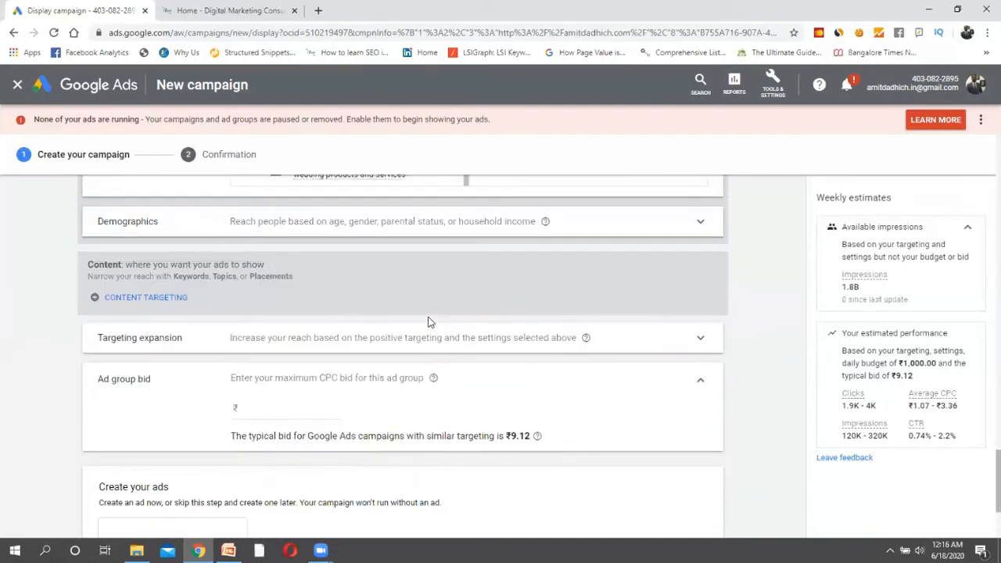
{"action": "scroll", "coordinate": [428, 322], "scroll_direction": "up", "scroll_amount": 5}
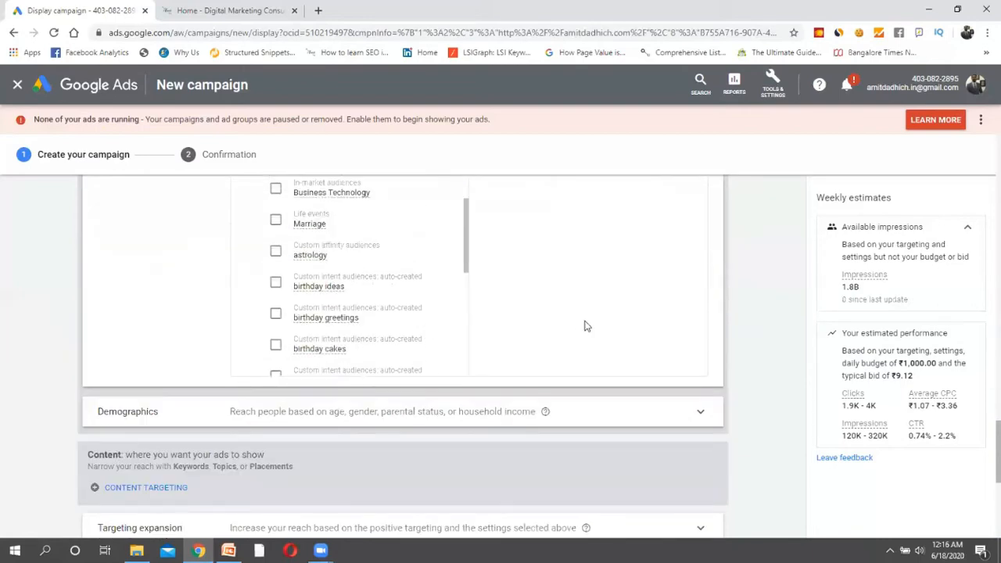
{"action": "scroll", "coordinate": [586, 326], "scroll_direction": "up", "scroll_amount": 3}
{"action": "scroll", "coordinate": [585, 326], "scroll_direction": "up", "scroll_amount": 4}
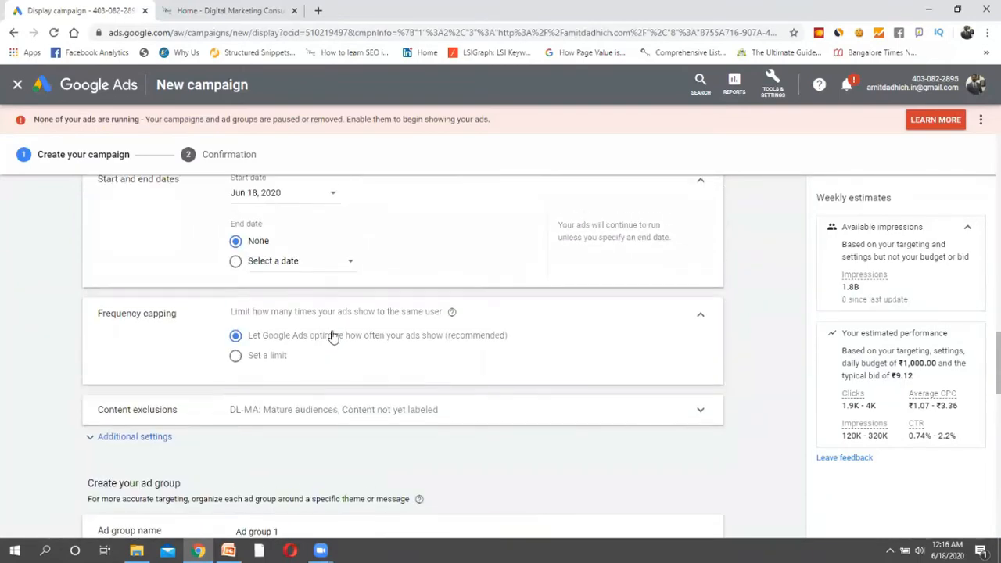
Set a frequency cap limiting impressions for the whole campaign to 5 per day.
{"action": "left_click", "coordinate": [238, 358]}
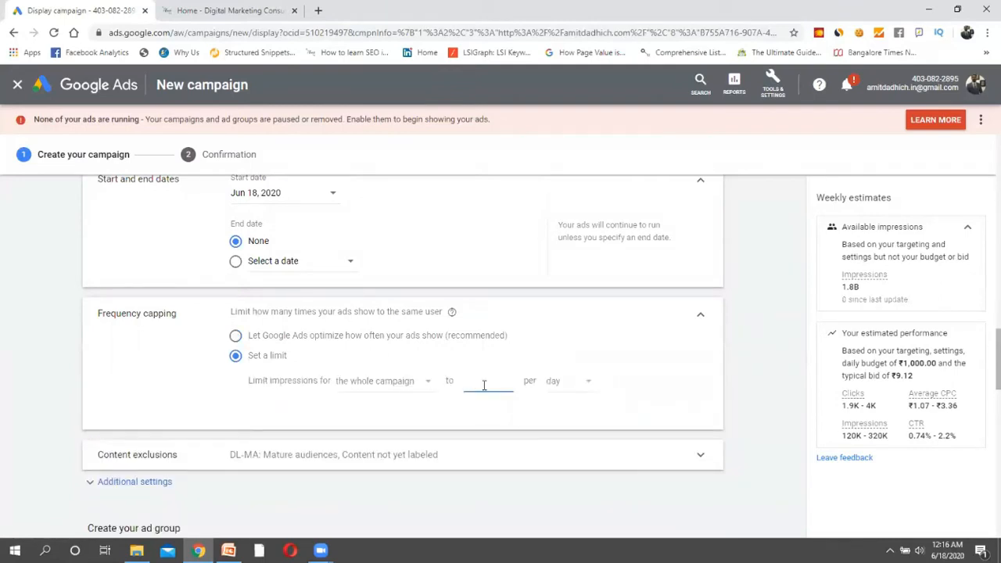
{"action": "type", "text": "10"}
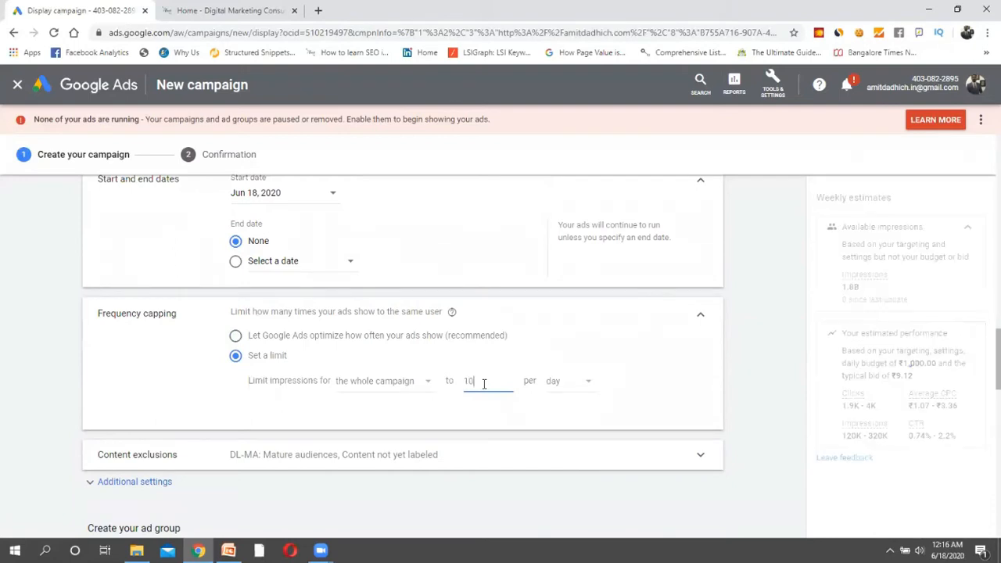
{"action": "left_click", "coordinate": [576, 381]}
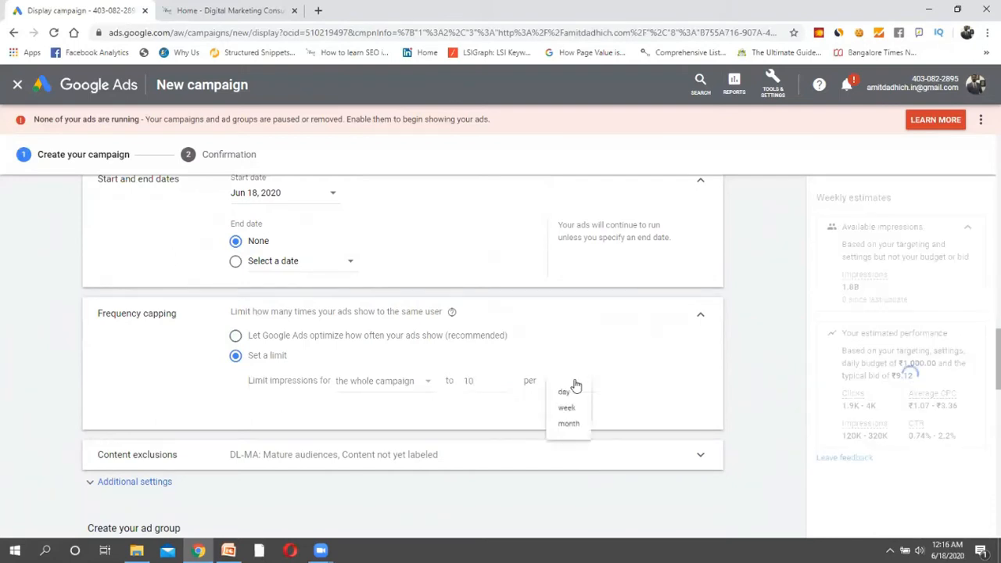
{"action": "left_click", "coordinate": [579, 418]}
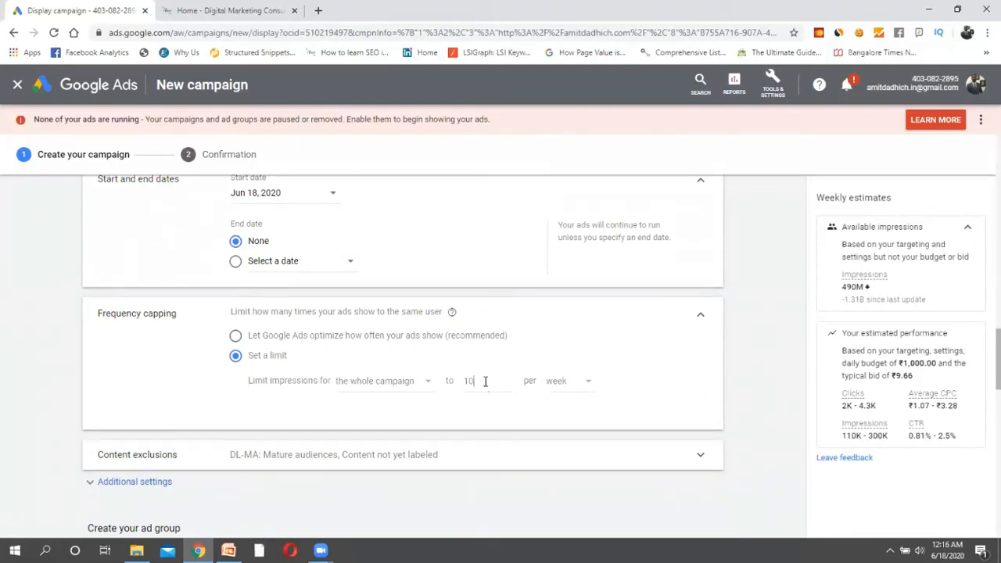
{"action": "left_click", "coordinate": [558, 389]}
{"action": "left_click", "coordinate": [569, 397]}
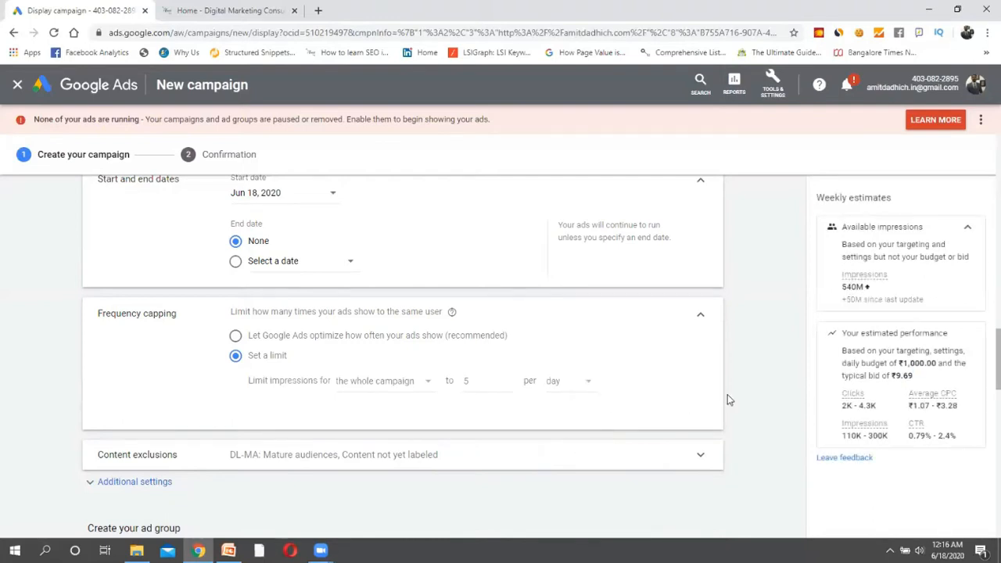
Exclude all sensitive content categories: Tragedy and conflict, Sensitive social issues, Profanity and rough language, Sexually suggestive, and Sensational and shocking.
{"action": "scroll", "coordinate": [727, 400], "scroll_direction": "down", "scroll_amount": 1}
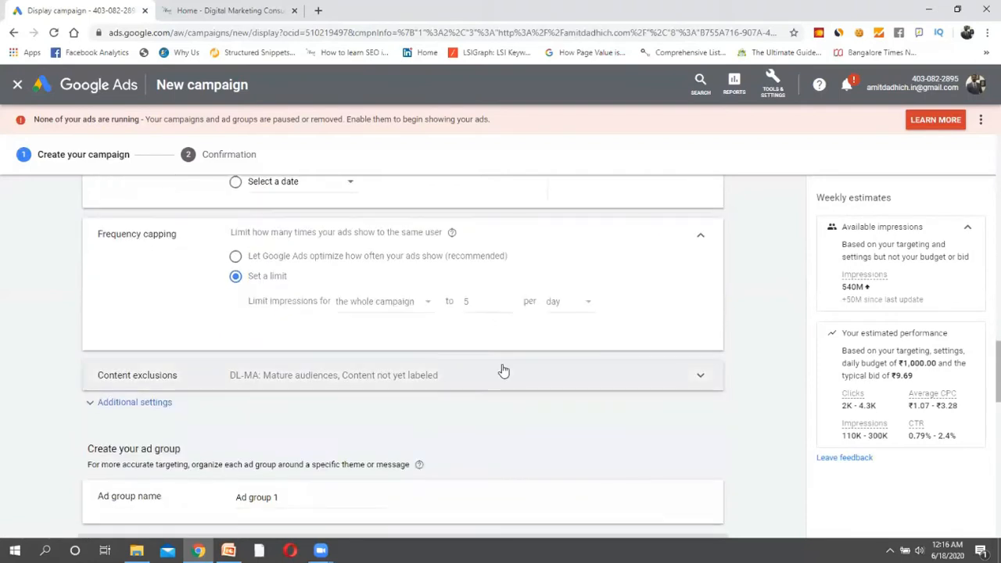
{"action": "left_click", "coordinate": [293, 374]}
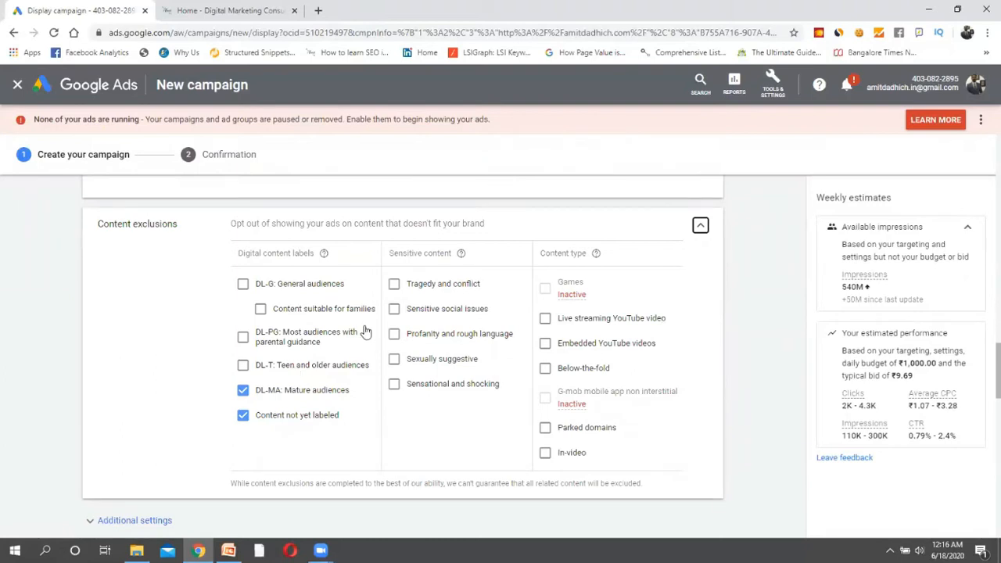
{"action": "left_click", "coordinate": [394, 285]}
{"action": "left_click", "coordinate": [394, 309]}
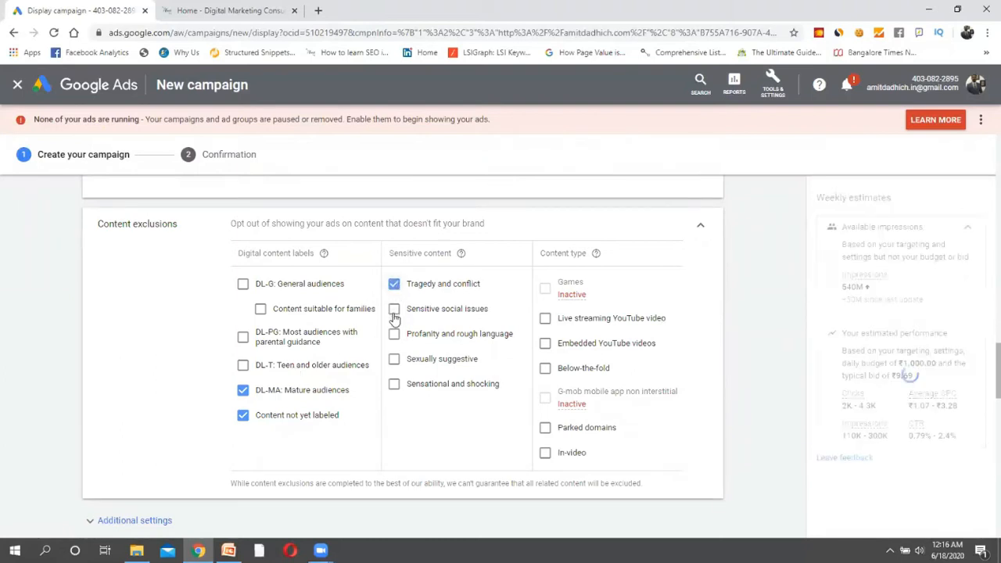
{"action": "left_click", "coordinate": [394, 333]}
{"action": "left_click", "coordinate": [394, 359]}
{"action": "left_click", "coordinate": [394, 386]}
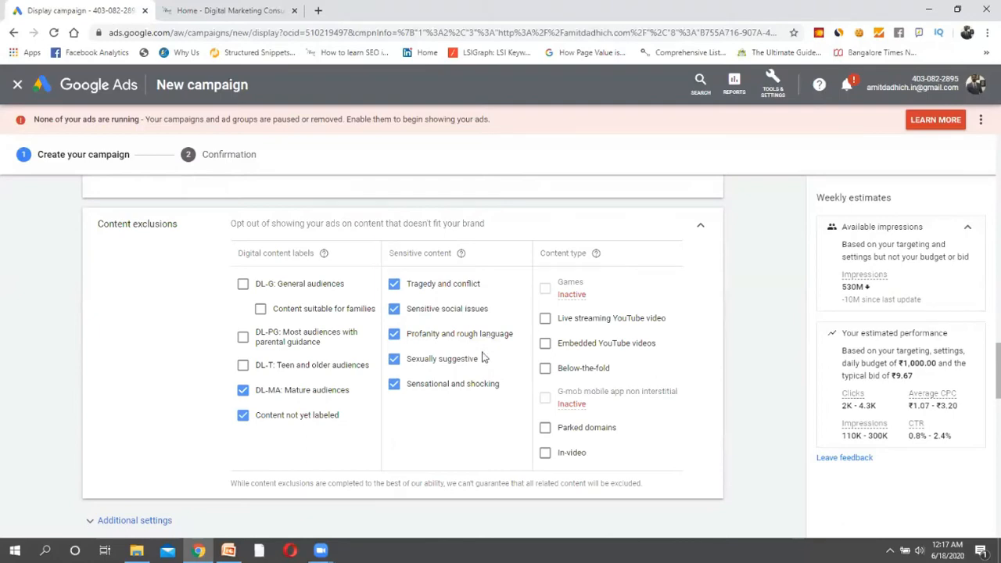
Rename the ad group as abc.
{"action": "scroll", "coordinate": [476, 388], "scroll_direction": "down", "scroll_amount": 2}
{"action": "scroll", "coordinate": [476, 386], "scroll_direction": "up", "scroll_amount": 2}
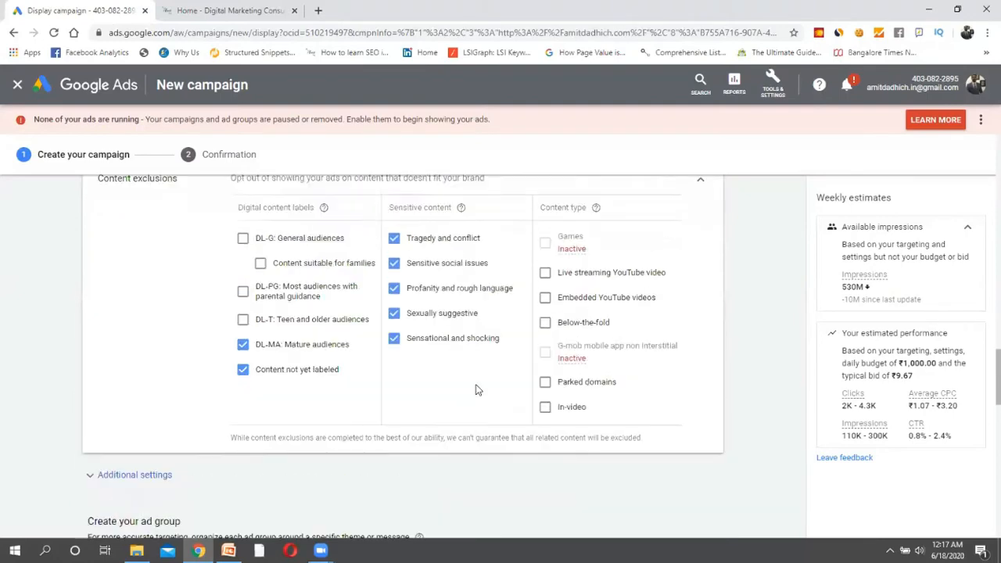
{"action": "scroll", "coordinate": [475, 387], "scroll_direction": "down", "scroll_amount": 2}
{"action": "scroll", "coordinate": [273, 429], "scroll_direction": "down", "scroll_amount": 1}
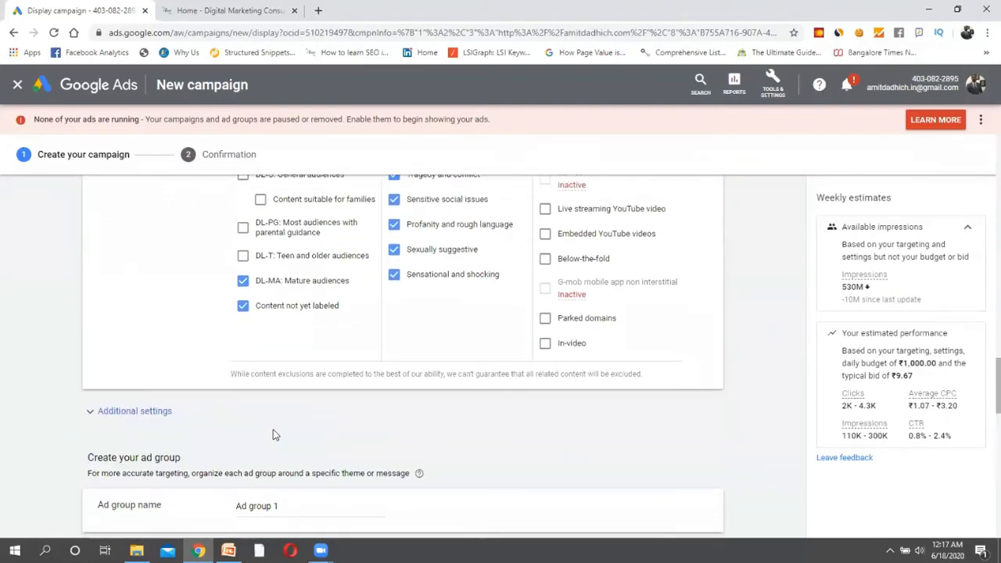
{"action": "scroll", "coordinate": [215, 380], "scroll_direction": "down", "scroll_amount": 1}
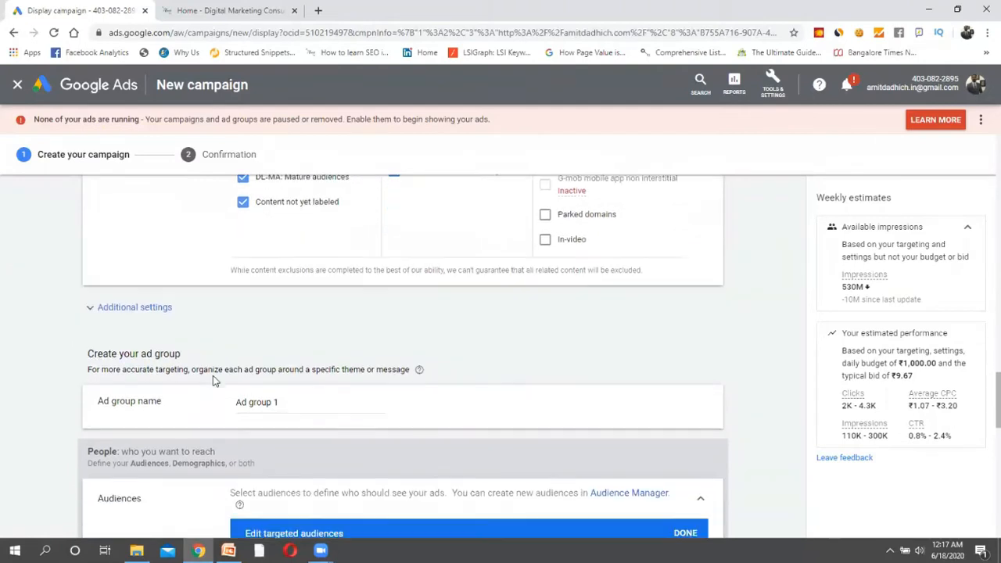
{"action": "scroll", "coordinate": [215, 381], "scroll_direction": "down", "scroll_amount": 2}
{"action": "scroll", "coordinate": [214, 381], "scroll_direction": "down", "scroll_amount": 1}
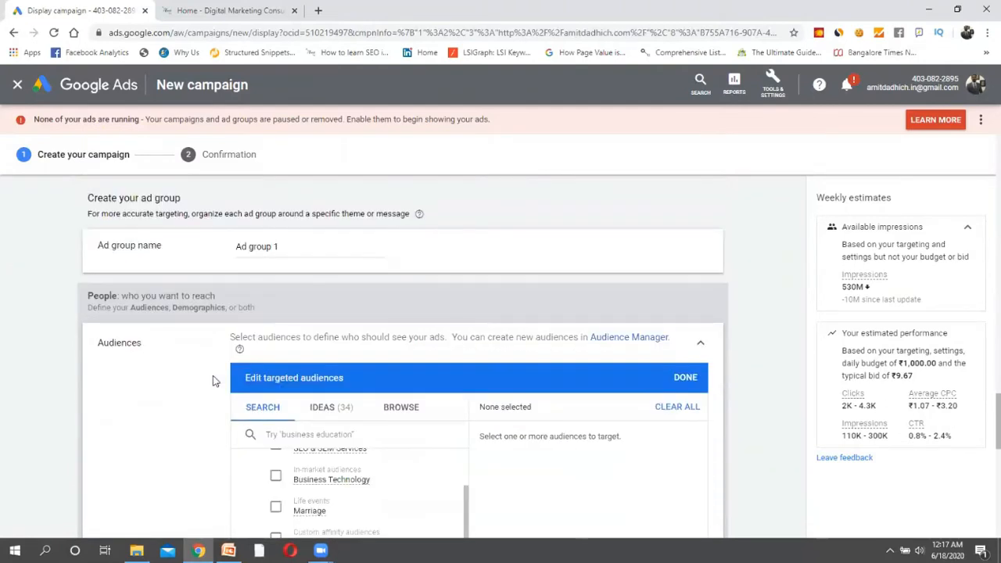
{"action": "triple_click", "coordinate": [308, 248]}
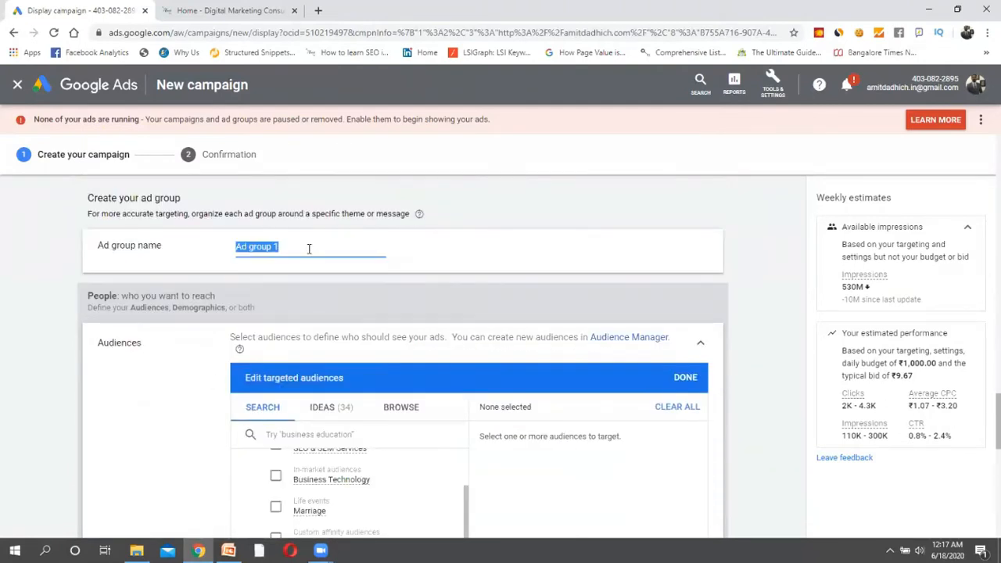
{"action": "key", "text": "BackSpace"}
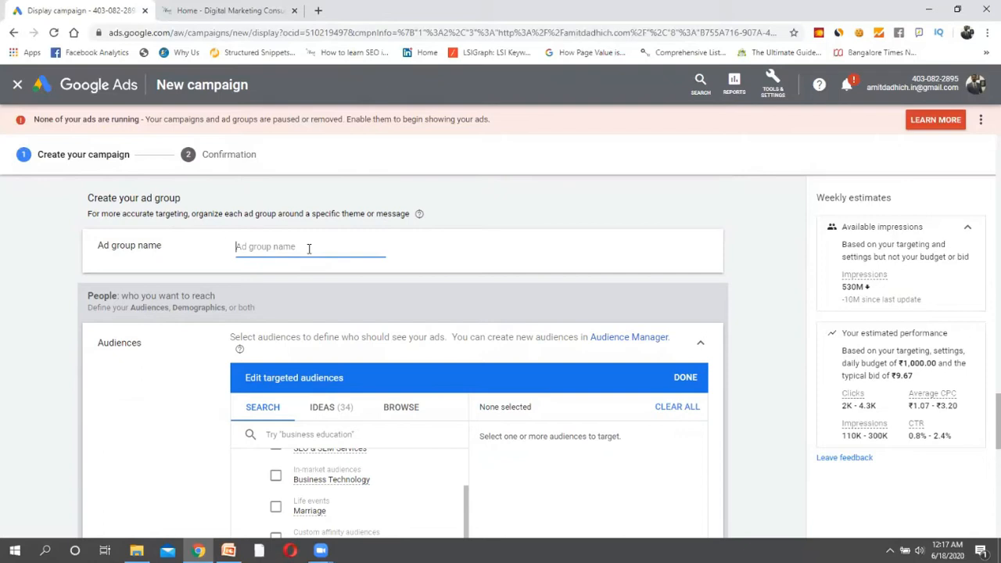
{"action": "type", "text": "abc"}
{"action": "left_click", "coordinate": [338, 287]}
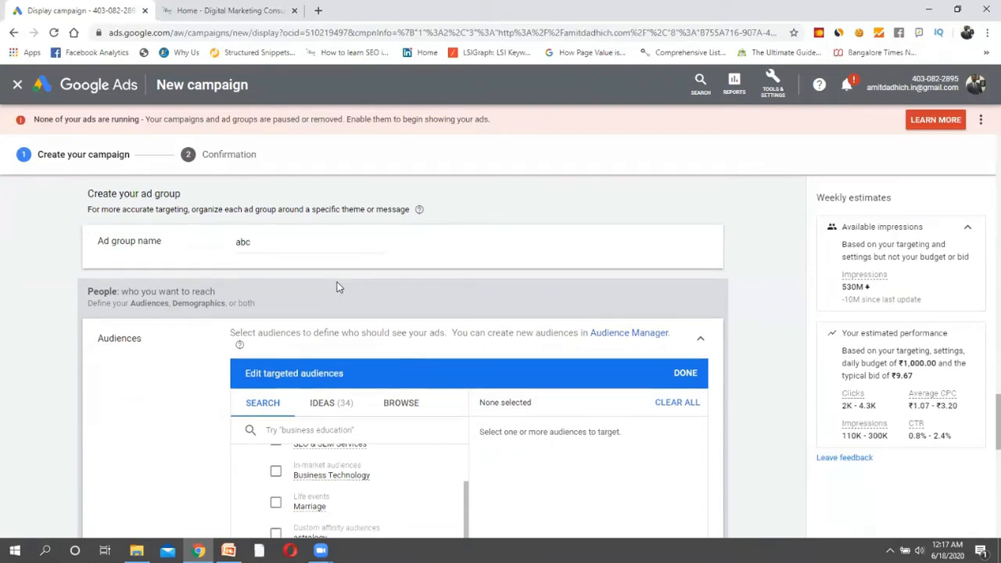
{"action": "scroll", "coordinate": [338, 288], "scroll_direction": "down", "scroll_amount": 1}
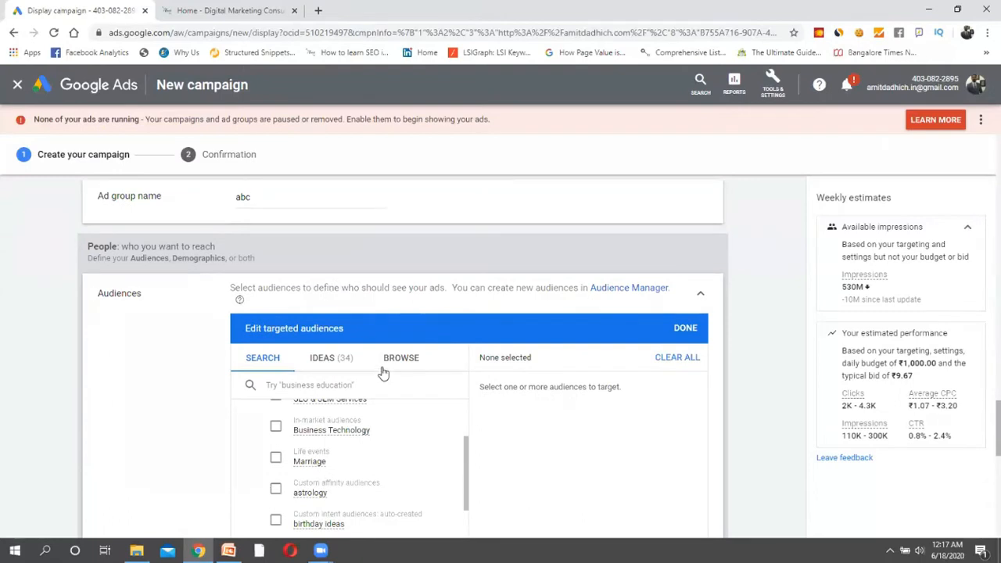
Search the targetable audiences for "digital marketing".
{"action": "scroll", "coordinate": [382, 367], "scroll_direction": "down", "scroll_amount": 1}
{"action": "scroll", "coordinate": [273, 346], "scroll_direction": "down", "scroll_amount": 1}
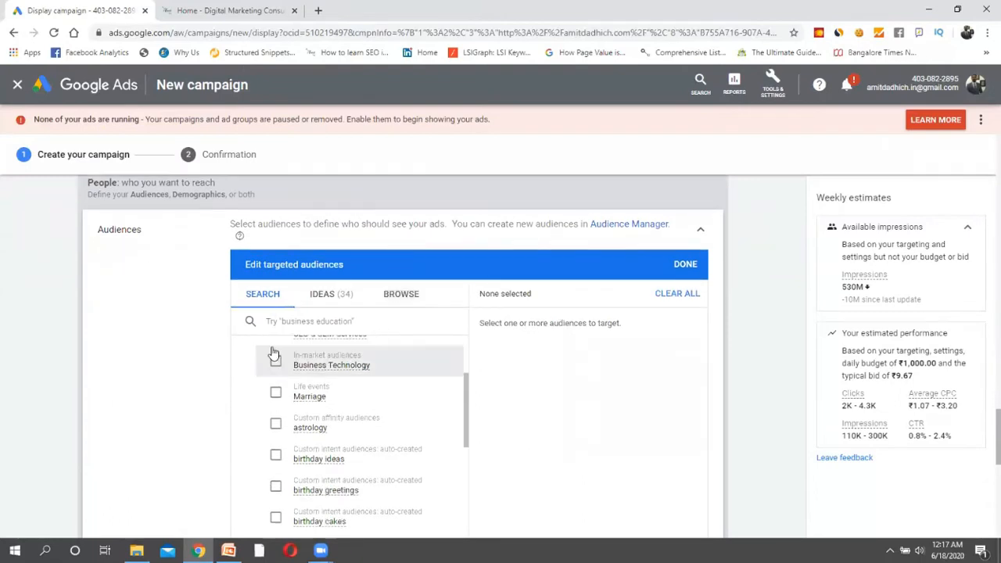
{"action": "scroll", "coordinate": [274, 353], "scroll_direction": "down", "scroll_amount": 2}
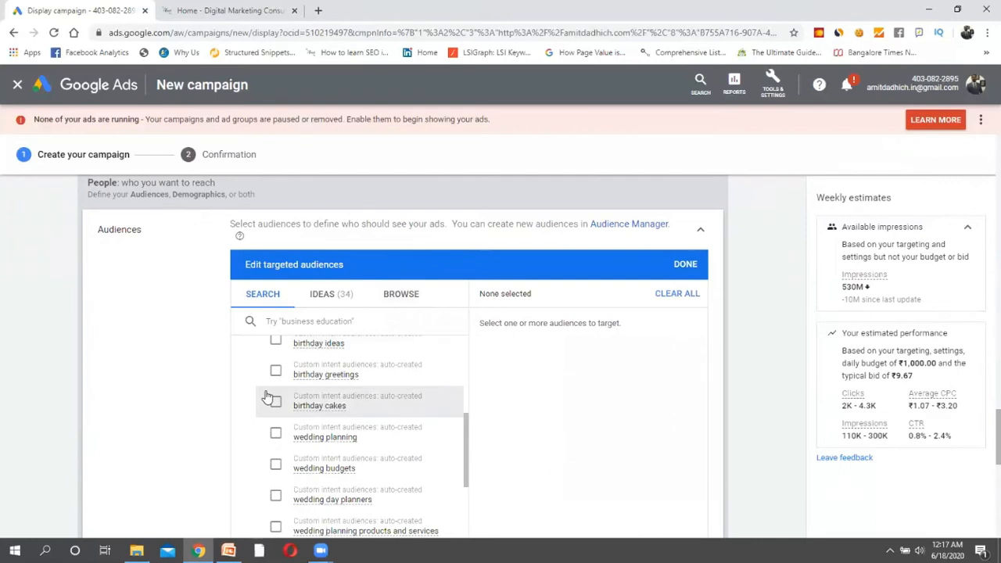
{"action": "scroll", "coordinate": [266, 398], "scroll_direction": "up", "scroll_amount": 3}
{"action": "left_click", "coordinate": [324, 320]}
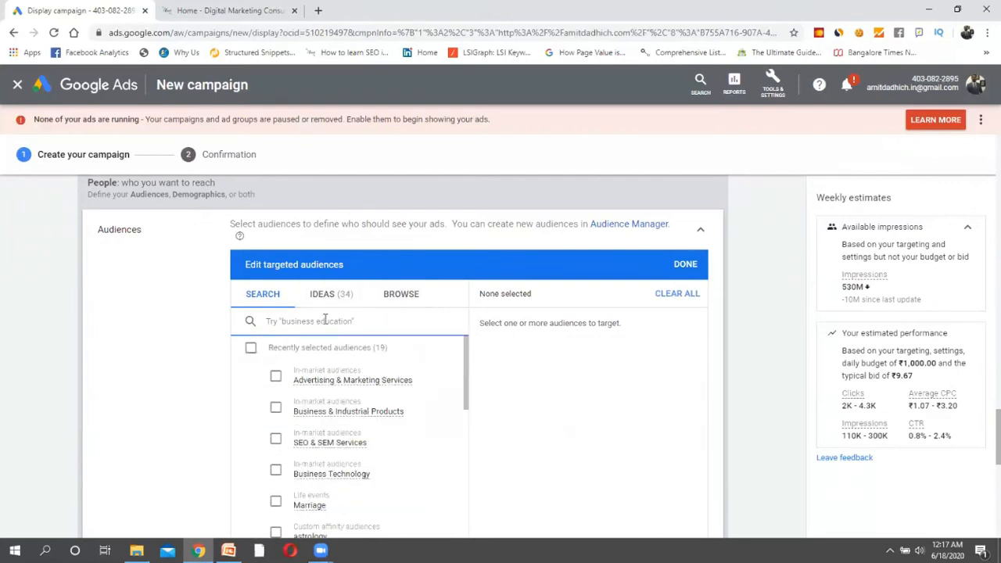
{"action": "type", "text": "digital market"}
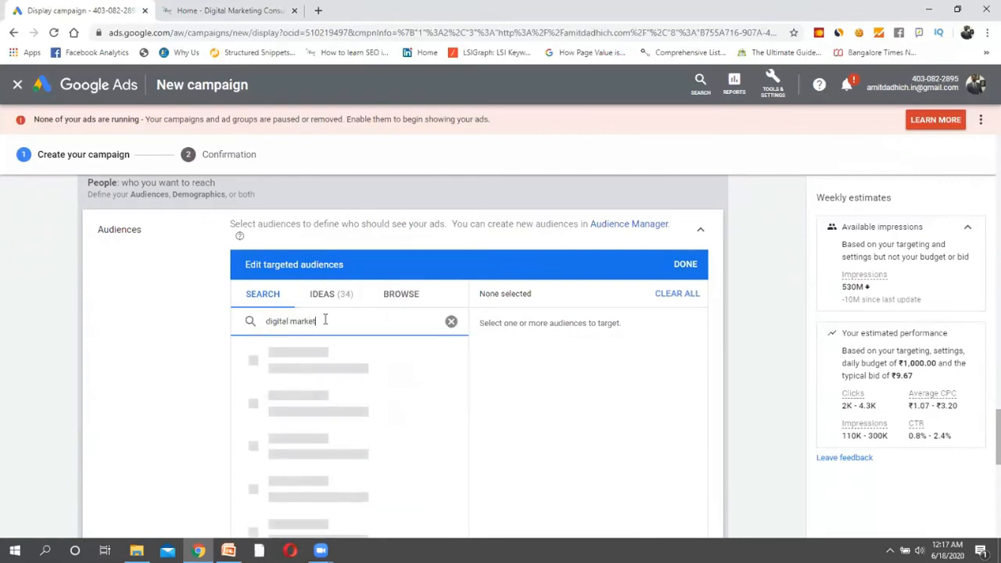
{"action": "type", "text": "ing"}
{"action": "scroll", "coordinate": [151, 378], "scroll_direction": "down", "scroll_amount": 2}
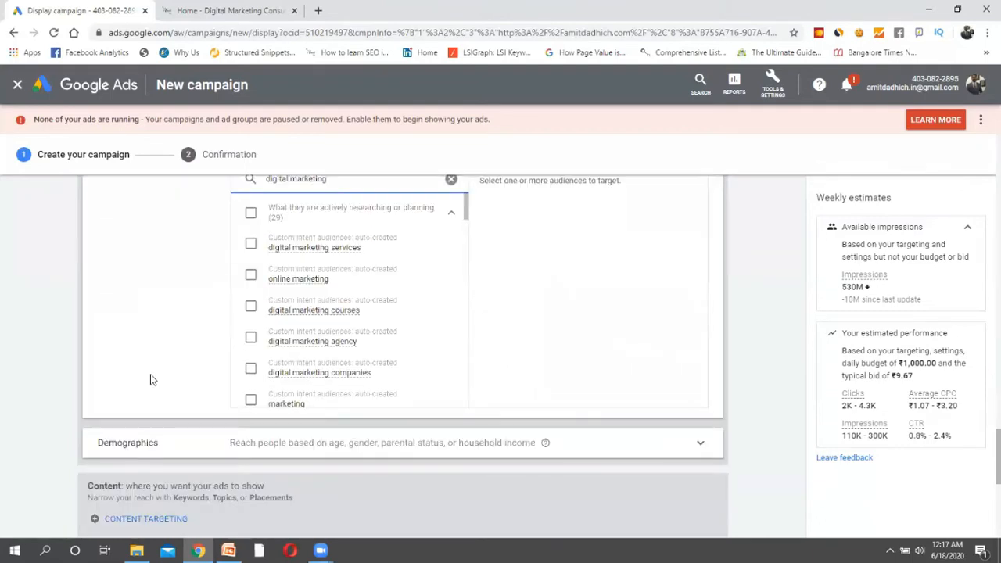
Target the custom intent audiences digital marketing services, online marketing, digital marketing courses, digital marketing agency, digital marketing companies, content marketing and marketing strategies.
{"action": "left_click", "coordinate": [251, 244]}
{"action": "left_click", "coordinate": [250, 274]}
{"action": "left_click", "coordinate": [251, 308]}
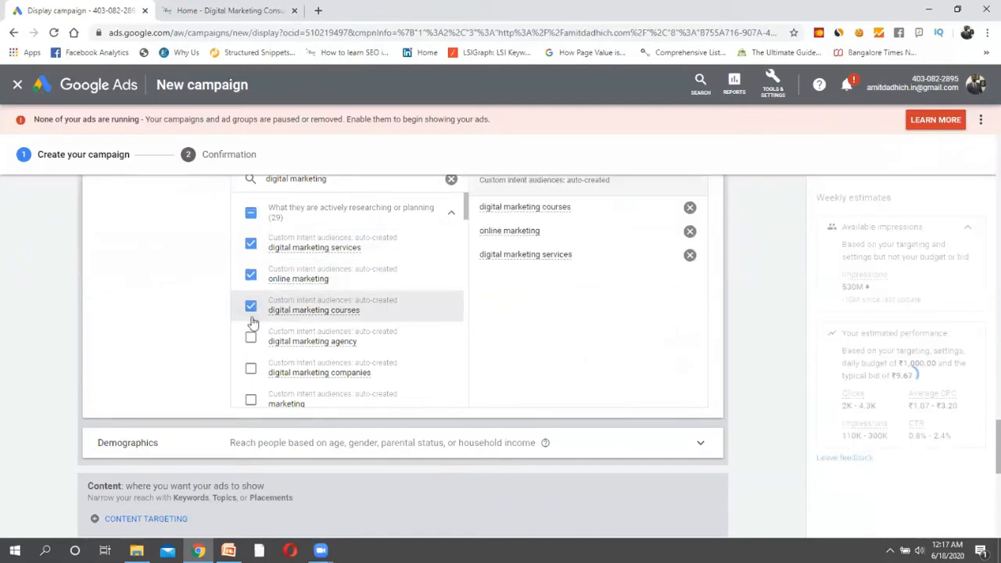
{"action": "left_click", "coordinate": [251, 339]}
{"action": "left_click", "coordinate": [252, 369]}
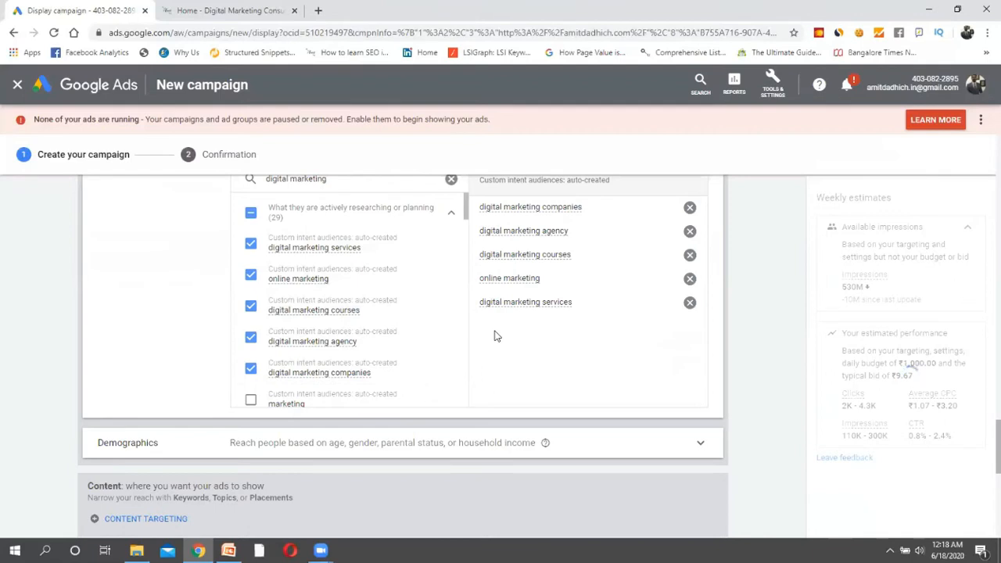
{"action": "scroll", "coordinate": [371, 344], "scroll_direction": "down", "scroll_amount": 1}
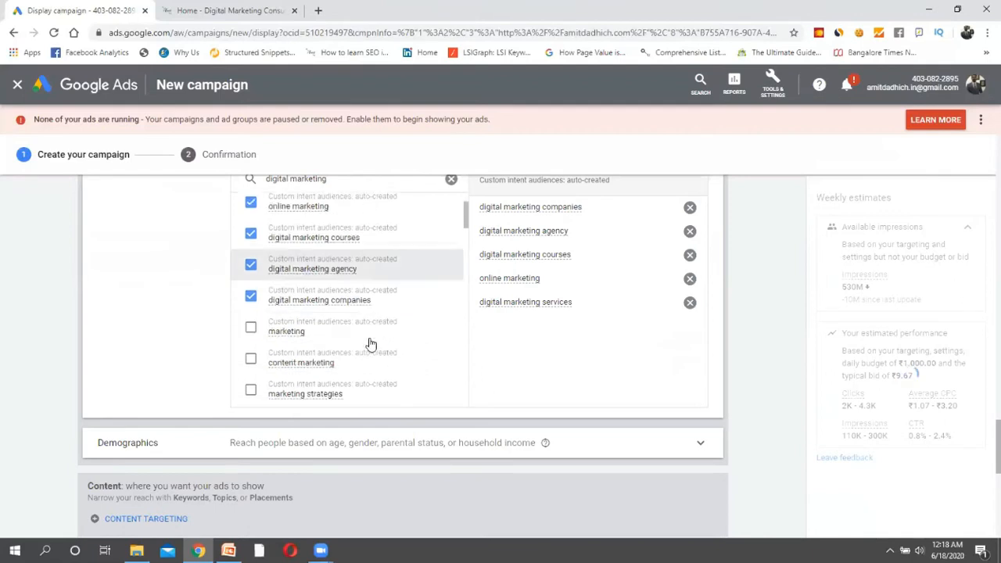
{"action": "left_click", "coordinate": [250, 360]}
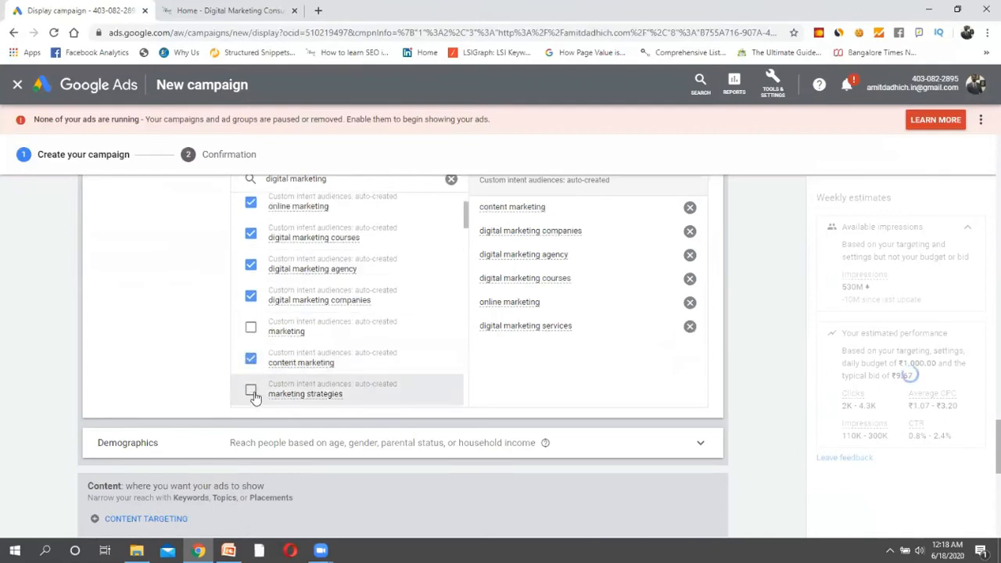
{"action": "left_click", "coordinate": [251, 390]}
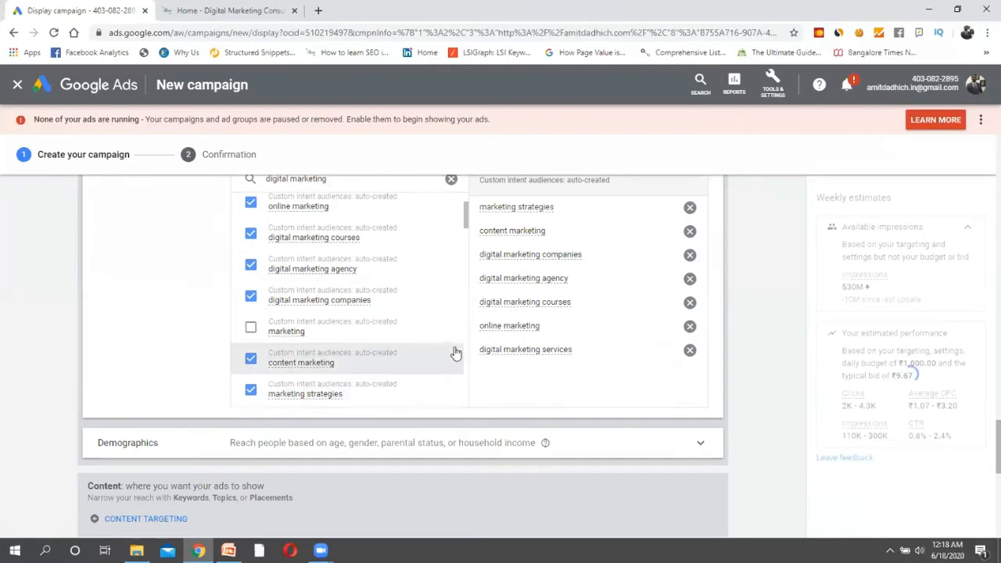
Browse the affinity audience categories offered under people's interests and habits.
{"action": "scroll", "coordinate": [456, 353], "scroll_direction": "up", "scroll_amount": 6}
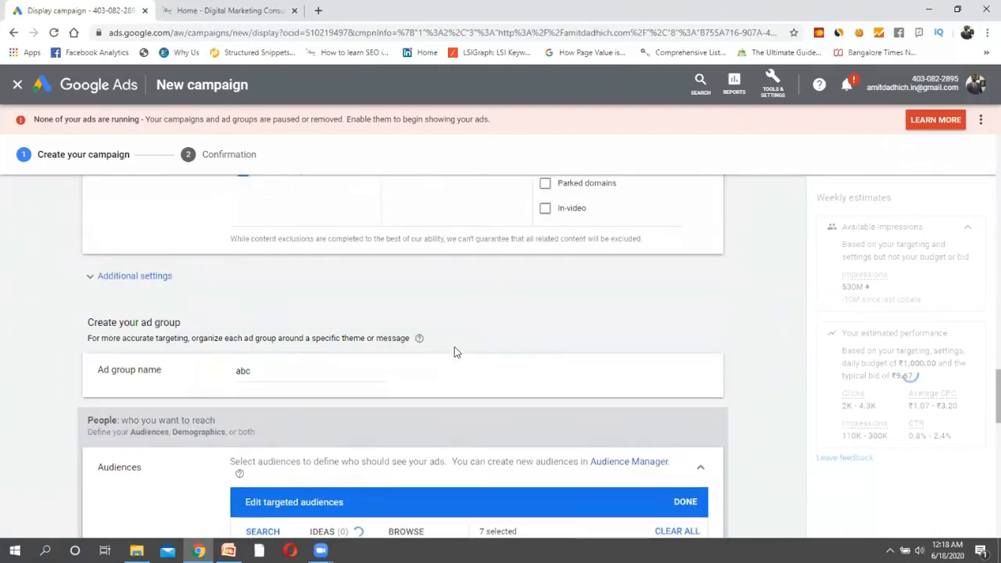
{"action": "scroll", "coordinate": [719, 393], "scroll_direction": "down", "scroll_amount": 1}
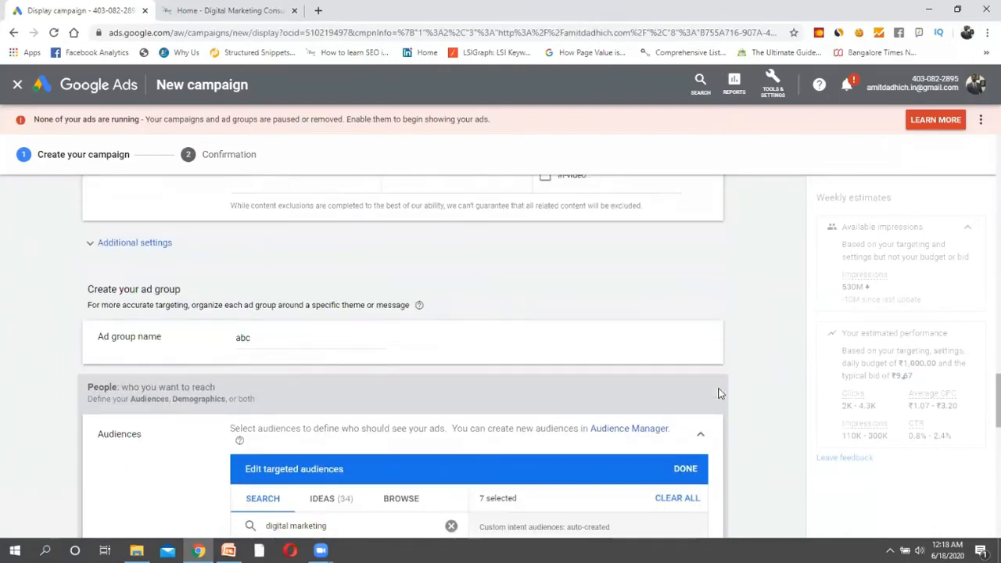
{"action": "scroll", "coordinate": [719, 393], "scroll_direction": "down", "scroll_amount": 3}
{"action": "left_click", "coordinate": [395, 260]}
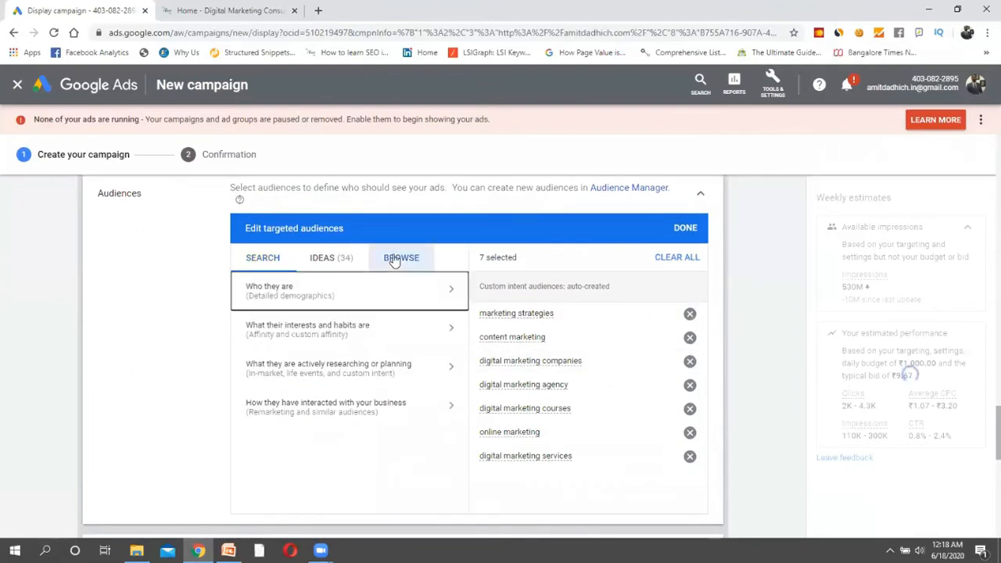
{"action": "left_click", "coordinate": [384, 327]}
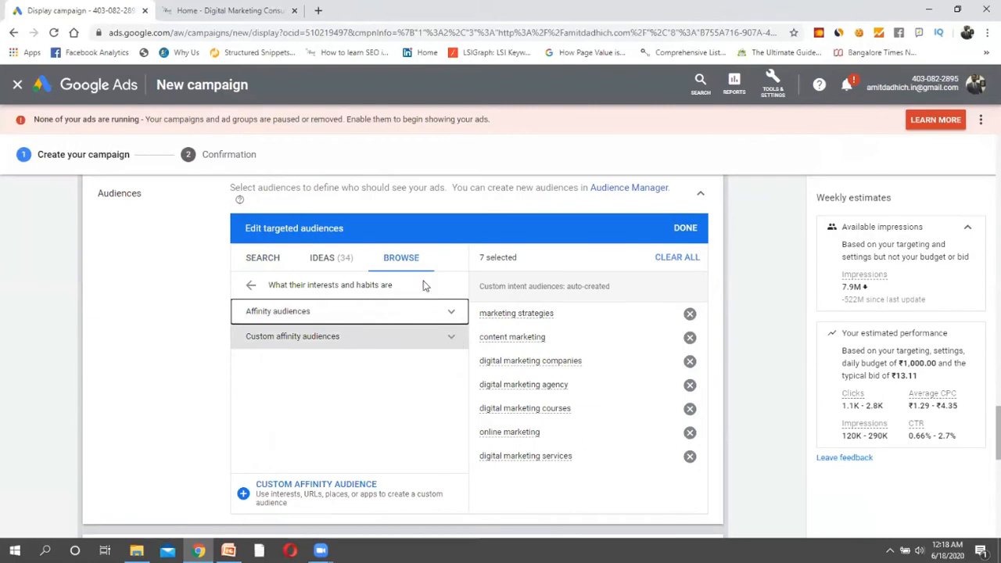
{"action": "left_click", "coordinate": [451, 313]}
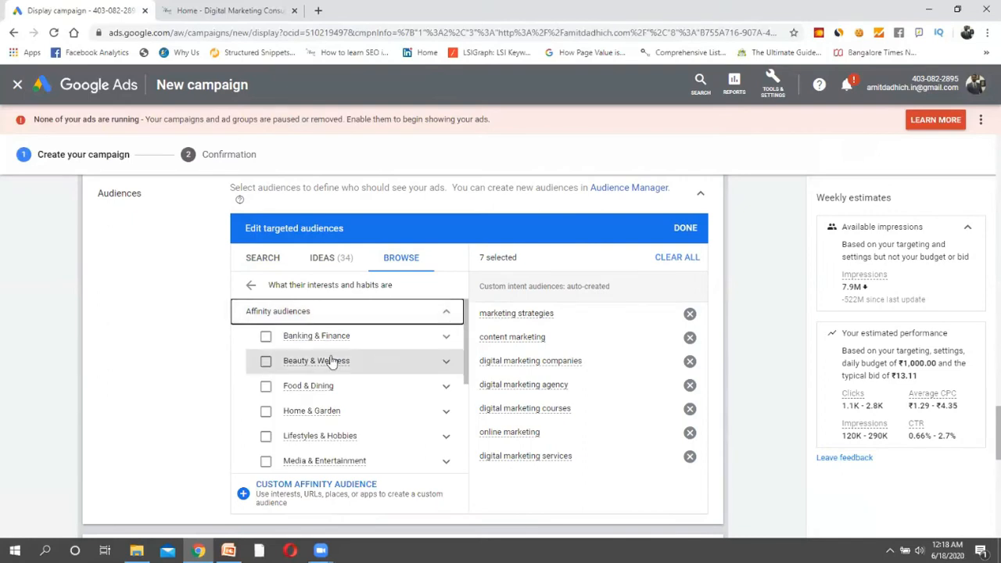
{"action": "scroll", "coordinate": [424, 367], "scroll_direction": "down", "scroll_amount": 1}
{"action": "scroll", "coordinate": [424, 366], "scroll_direction": "down", "scroll_amount": 2}
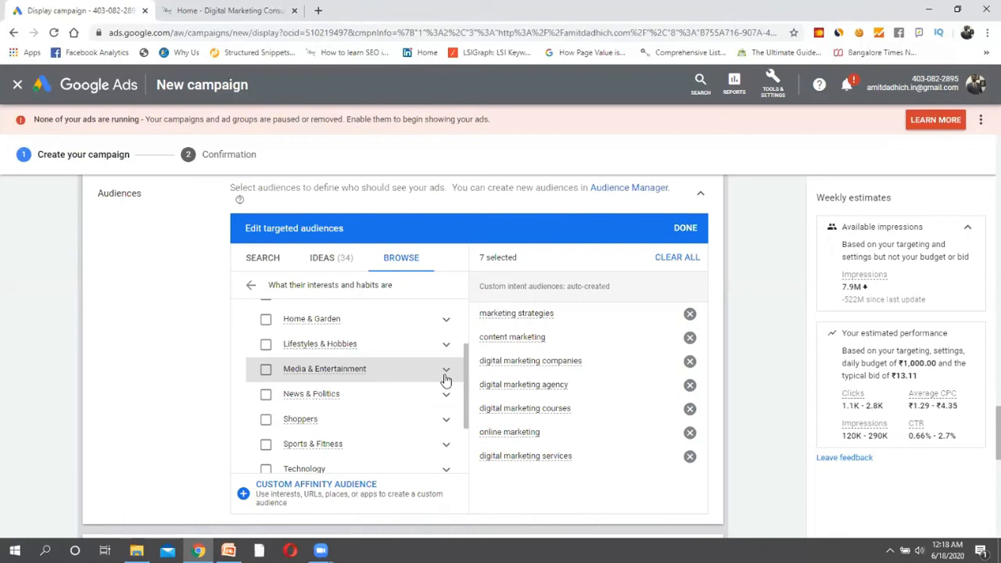
{"action": "left_click", "coordinate": [251, 284]}
Remove all the selected digital marketing custom intent audiences from the ad group's targeting.
{"action": "scroll", "coordinate": [262, 339], "scroll_direction": "down", "scroll_amount": 1}
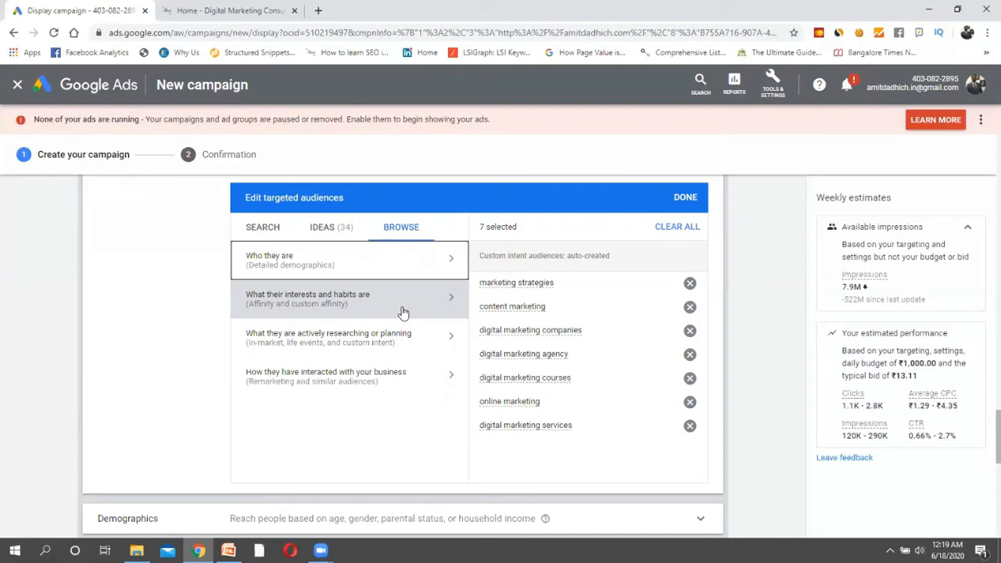
{"action": "scroll", "coordinate": [402, 313], "scroll_direction": "down", "scroll_amount": 1}
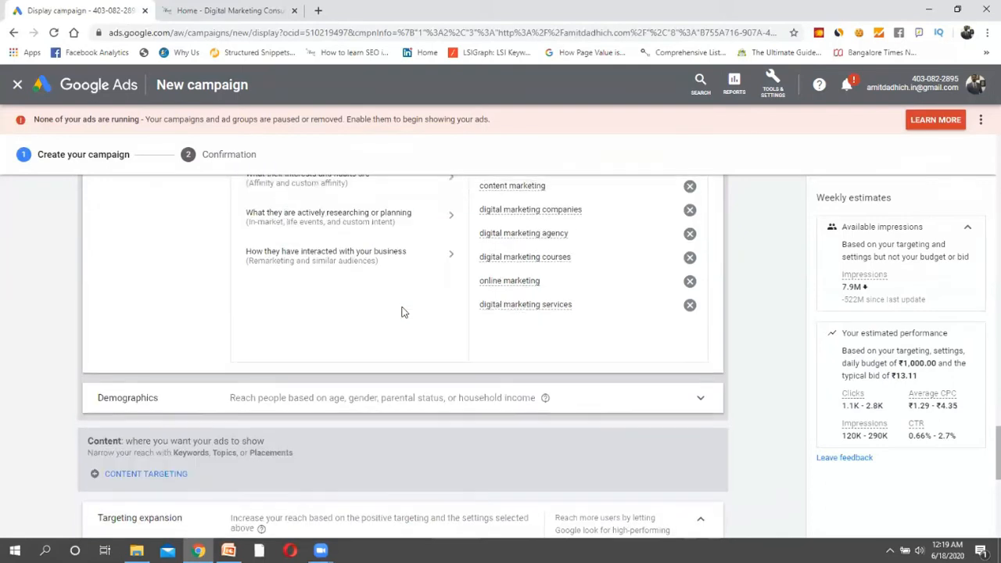
{"action": "scroll", "coordinate": [402, 313], "scroll_direction": "up", "scroll_amount": 1}
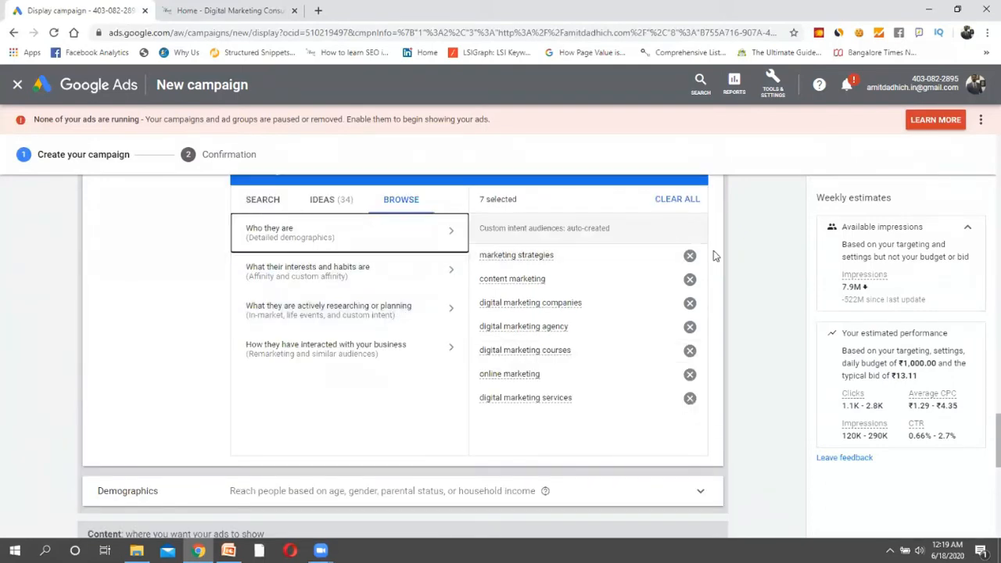
{"action": "left_click", "coordinate": [691, 256]}
{"action": "left_click", "coordinate": [691, 257]}
{"action": "left_click", "coordinate": [691, 257]}
{"action": "left_click", "coordinate": [691, 257]}
{"action": "left_click", "coordinate": [690, 256]}
{"action": "left_click", "coordinate": [691, 256]}
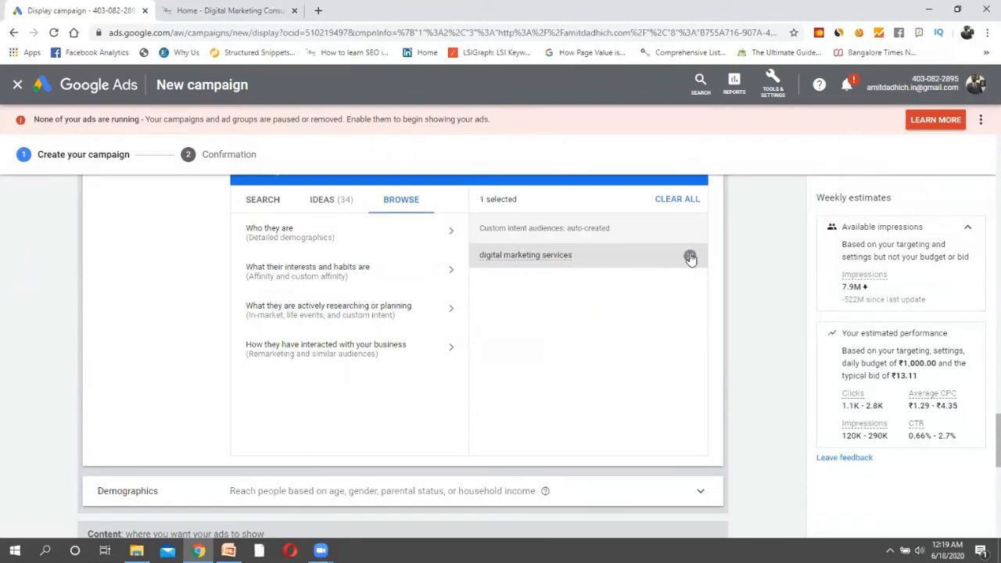
{"action": "left_click", "coordinate": [691, 256]}
Review the affinity audiences again and examine the in-market audience categories under active research or planning.
{"action": "left_click", "coordinate": [422, 274]}
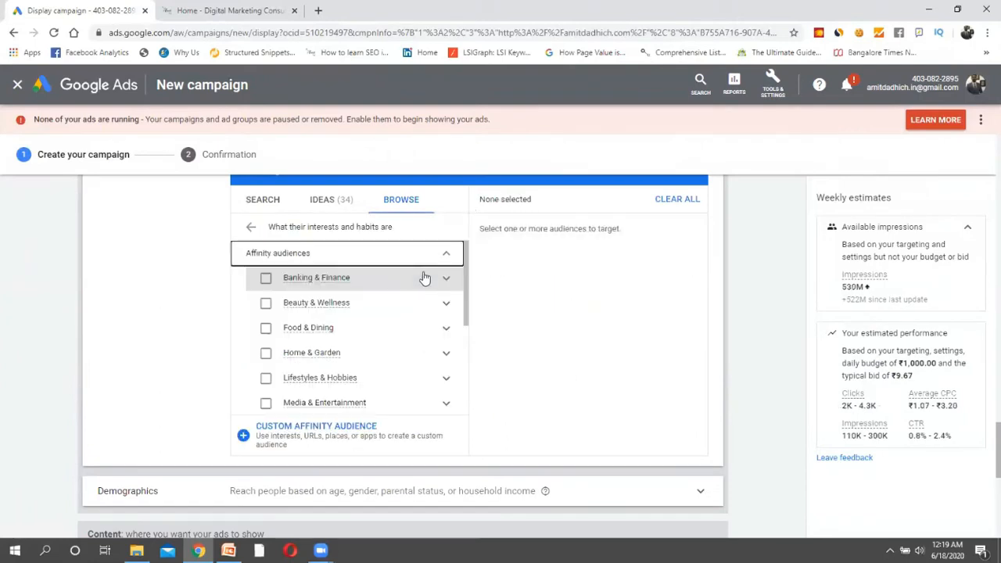
{"action": "left_click", "coordinate": [428, 258]}
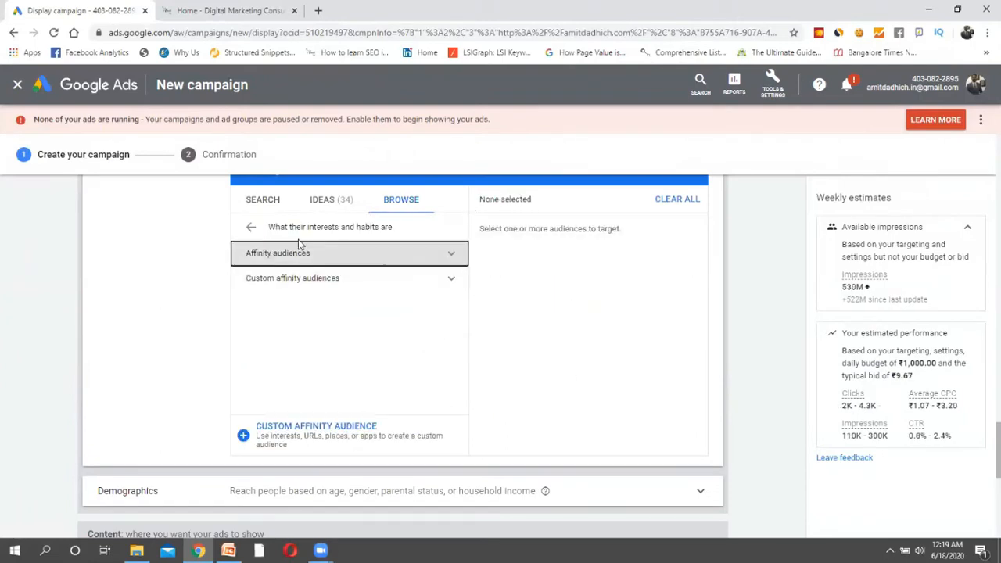
{"action": "left_click", "coordinate": [253, 227]}
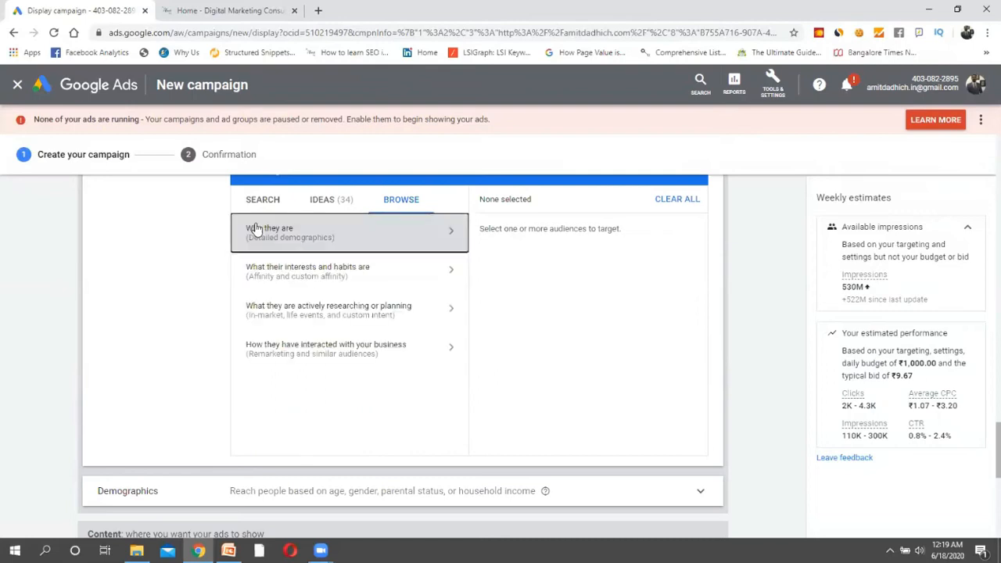
{"action": "left_click", "coordinate": [415, 319]}
{"action": "left_click", "coordinate": [352, 311]}
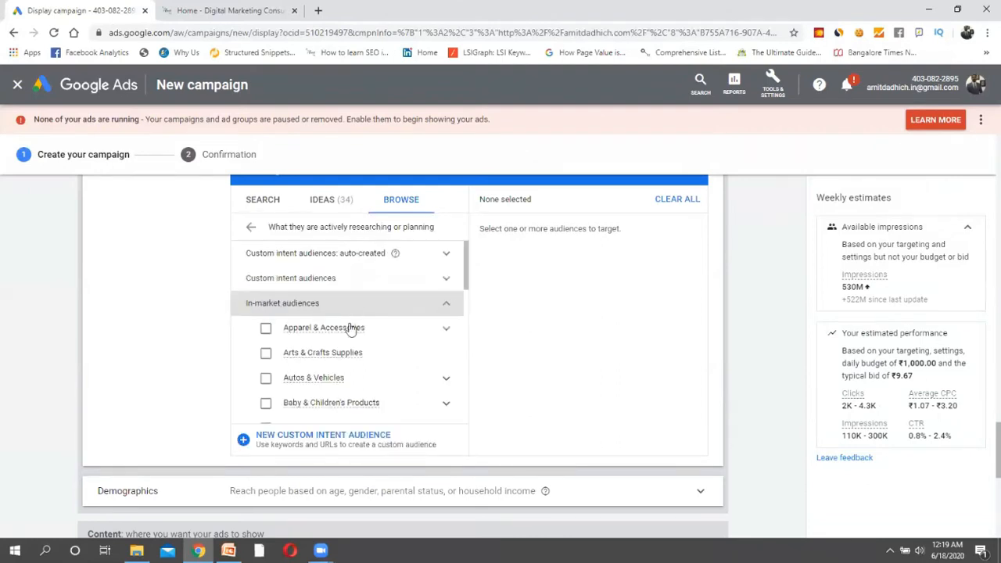
{"action": "scroll", "coordinate": [346, 331], "scroll_direction": "down", "scroll_amount": 3}
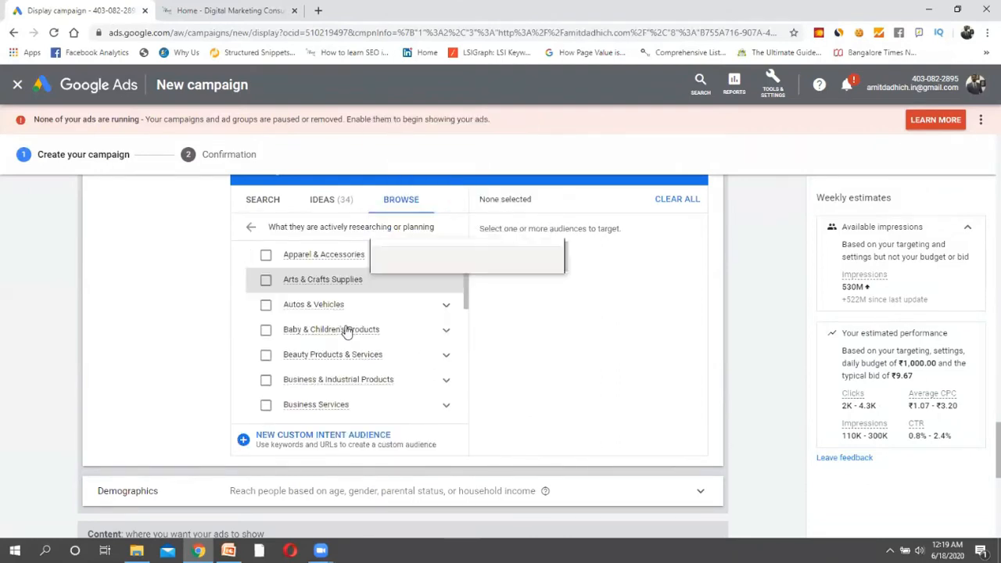
{"action": "scroll", "coordinate": [346, 332], "scroll_direction": "up", "scroll_amount": 3}
{"action": "scroll", "coordinate": [347, 331], "scroll_direction": "down", "scroll_amount": 3}
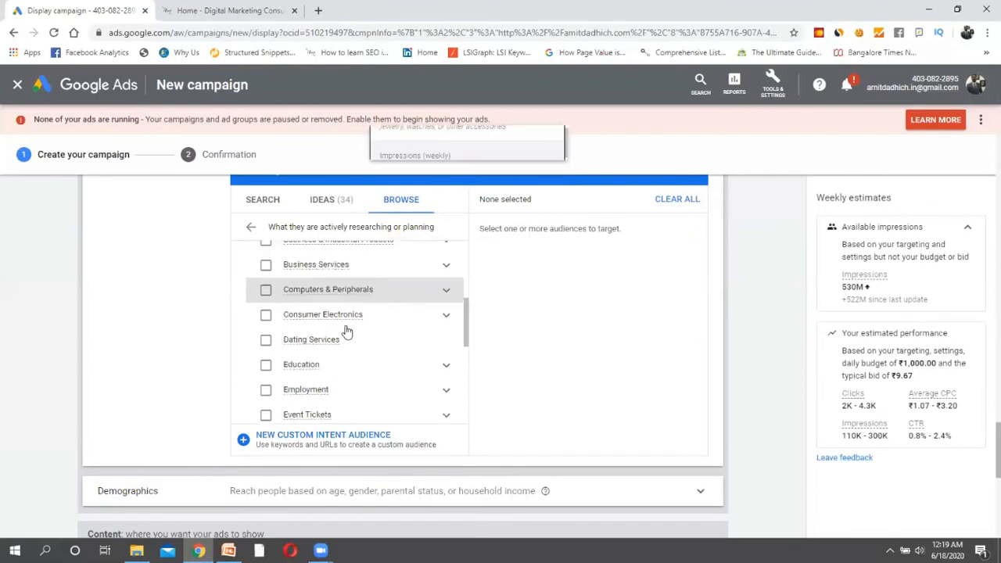
{"action": "scroll", "coordinate": [346, 331], "scroll_direction": "up", "scroll_amount": 1}
{"action": "scroll", "coordinate": [346, 331], "scroll_direction": "down", "scroll_amount": 2}
{"action": "scroll", "coordinate": [346, 332], "scroll_direction": "up", "scroll_amount": 5}
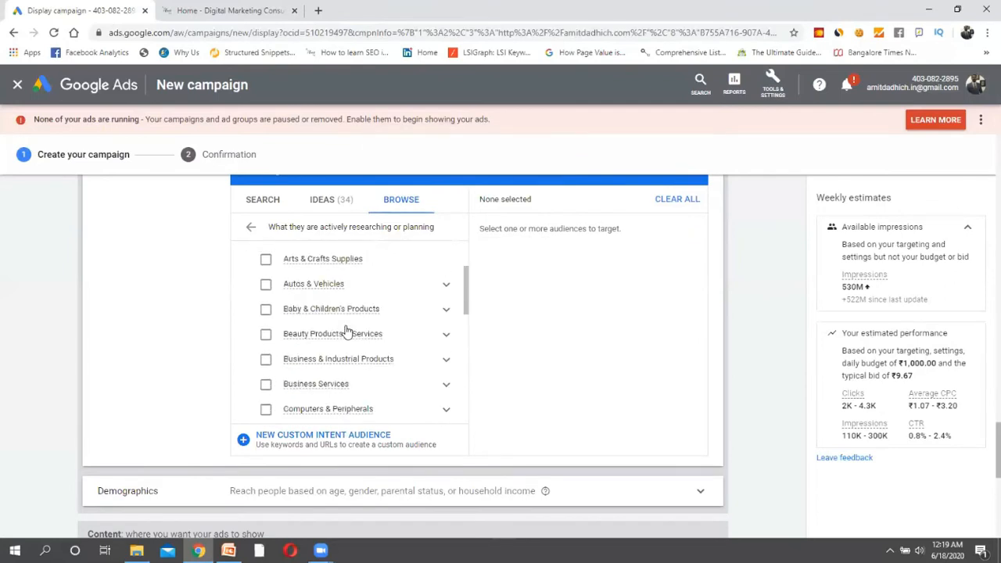
{"action": "left_click", "coordinate": [365, 332]}
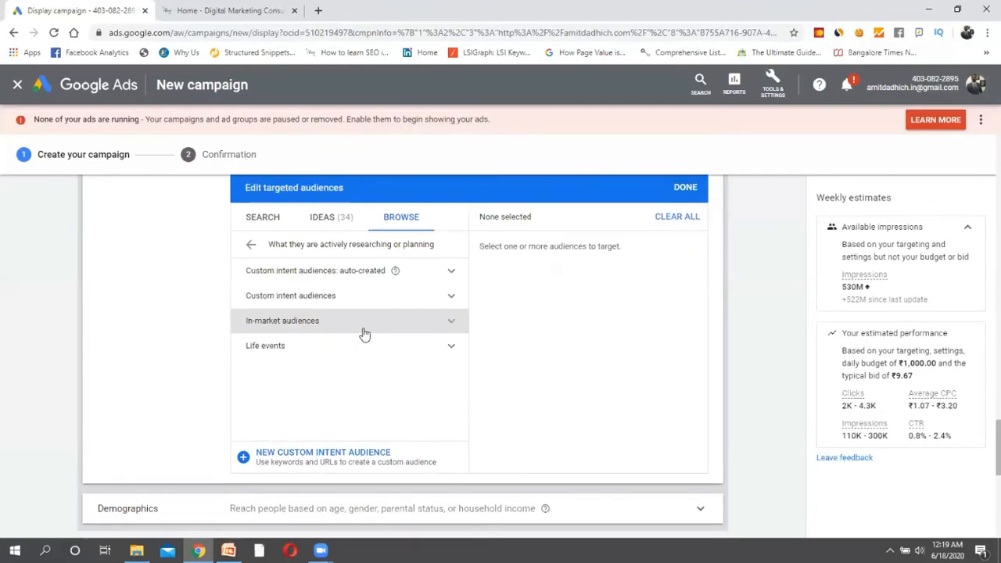
Target the life event audiences Recently Started a Business and Starting a Business Soon within Business Creation.
{"action": "left_click", "coordinate": [327, 351]}
{"action": "scroll", "coordinate": [327, 352], "scroll_direction": "down", "scroll_amount": 1}
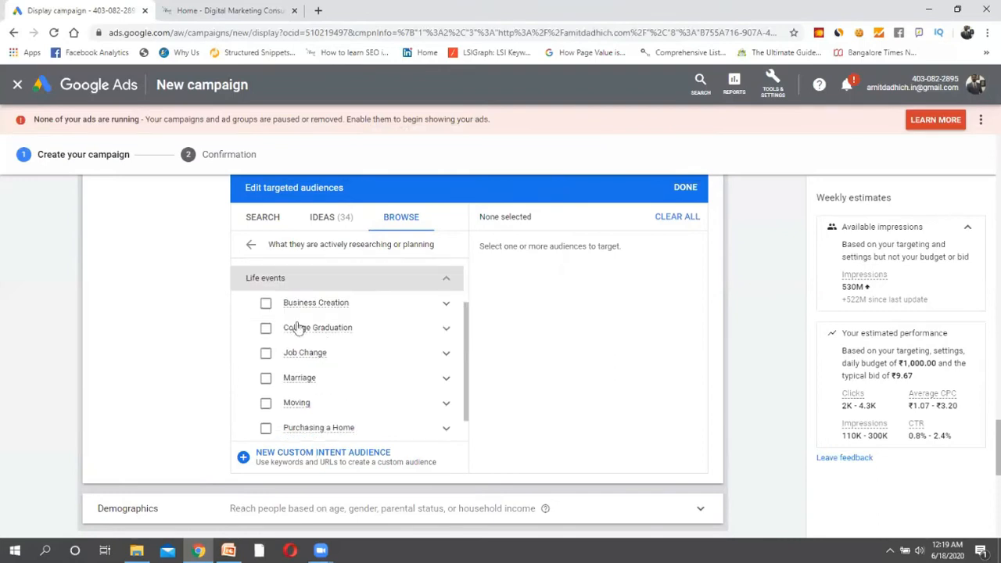
{"action": "left_click", "coordinate": [382, 315]}
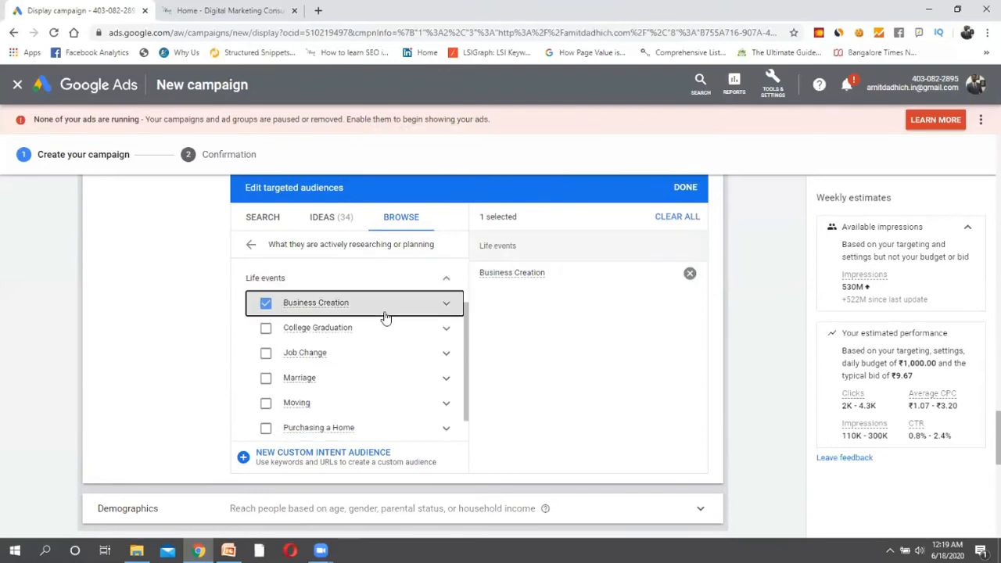
{"action": "left_click", "coordinate": [383, 315]}
{"action": "left_click", "coordinate": [446, 304]}
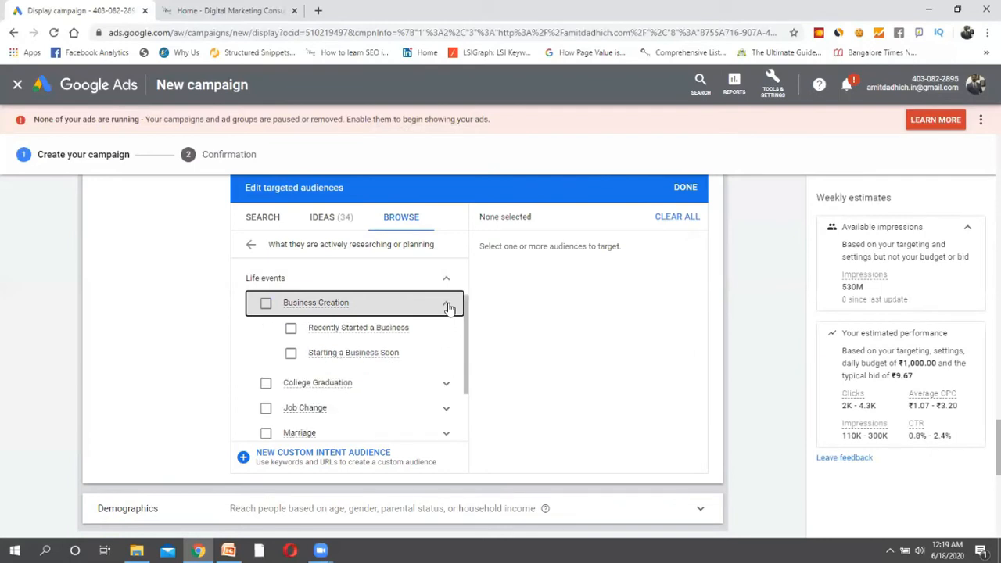
{"action": "left_click", "coordinate": [290, 329]}
{"action": "left_click", "coordinate": [290, 353]}
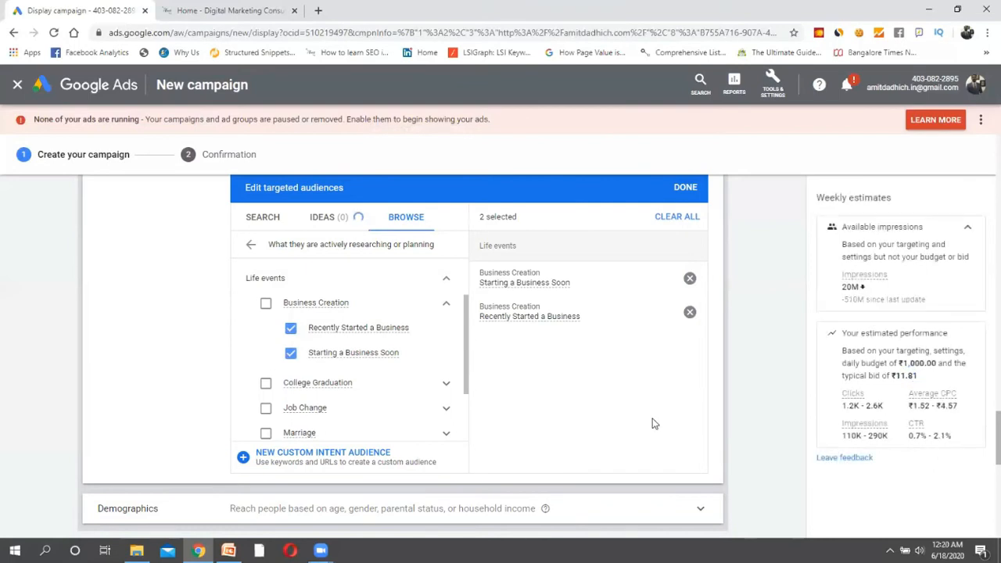
Look through the remaining life event categories, including the options under Marriage.
{"action": "scroll", "coordinate": [652, 422], "scroll_direction": "down", "scroll_amount": 1}
{"action": "scroll", "coordinate": [486, 435], "scroll_direction": "down", "scroll_amount": 2}
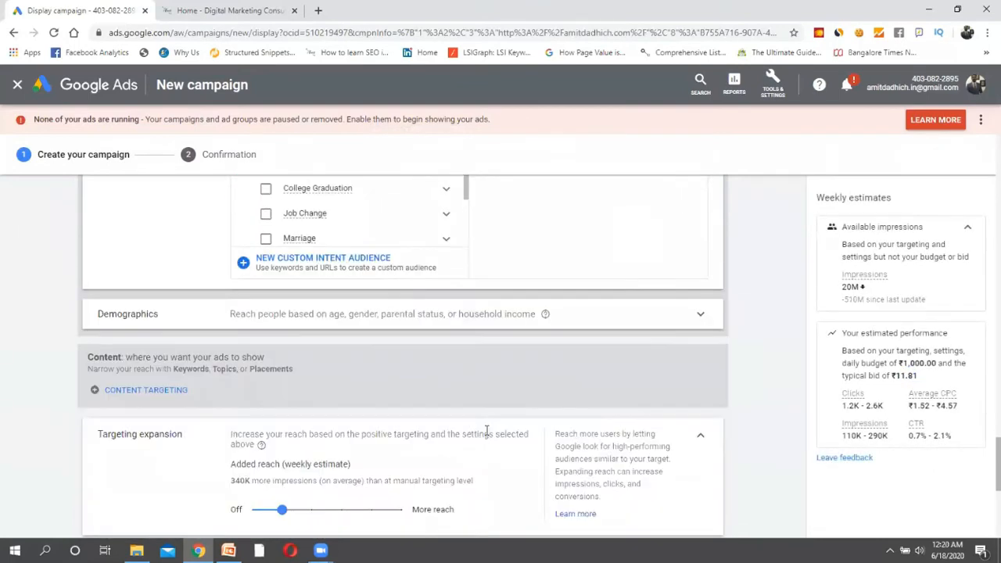
{"action": "scroll", "coordinate": [421, 313], "scroll_direction": "up", "scroll_amount": 2}
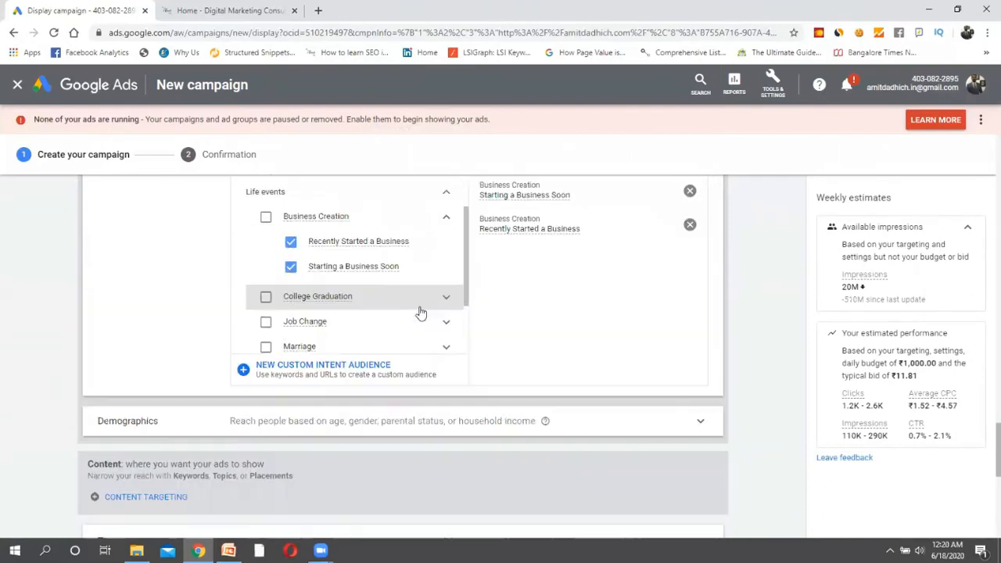
{"action": "scroll", "coordinate": [421, 313], "scroll_direction": "up", "scroll_amount": 1}
{"action": "scroll", "coordinate": [421, 312], "scroll_direction": "down", "scroll_amount": 3}
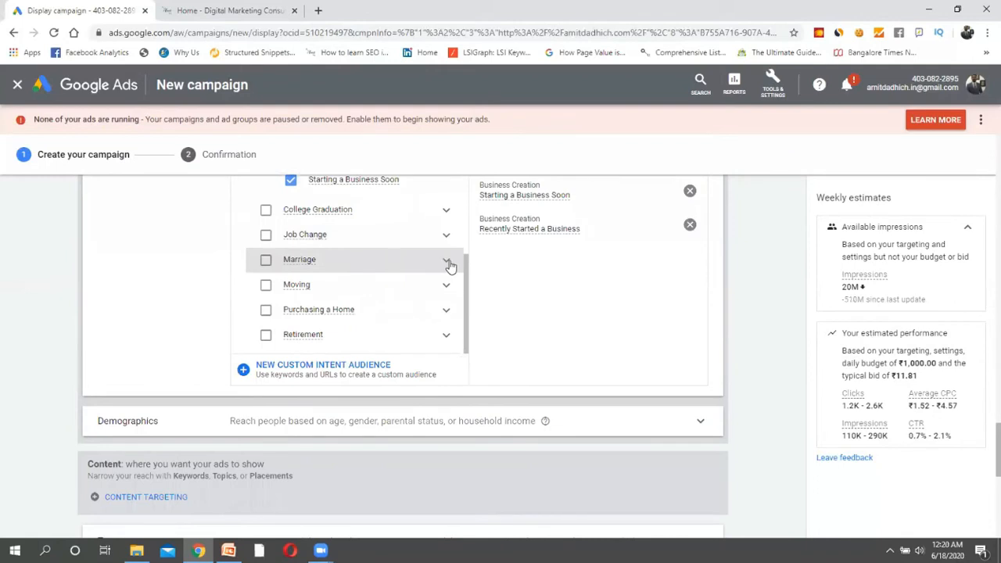
{"action": "left_click", "coordinate": [443, 265]}
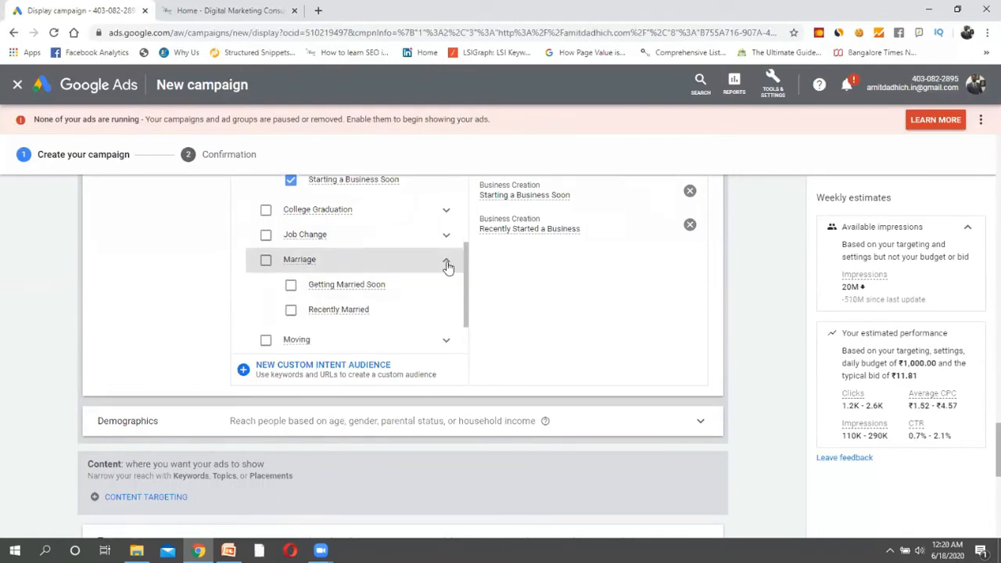
{"action": "left_click", "coordinate": [445, 264]}
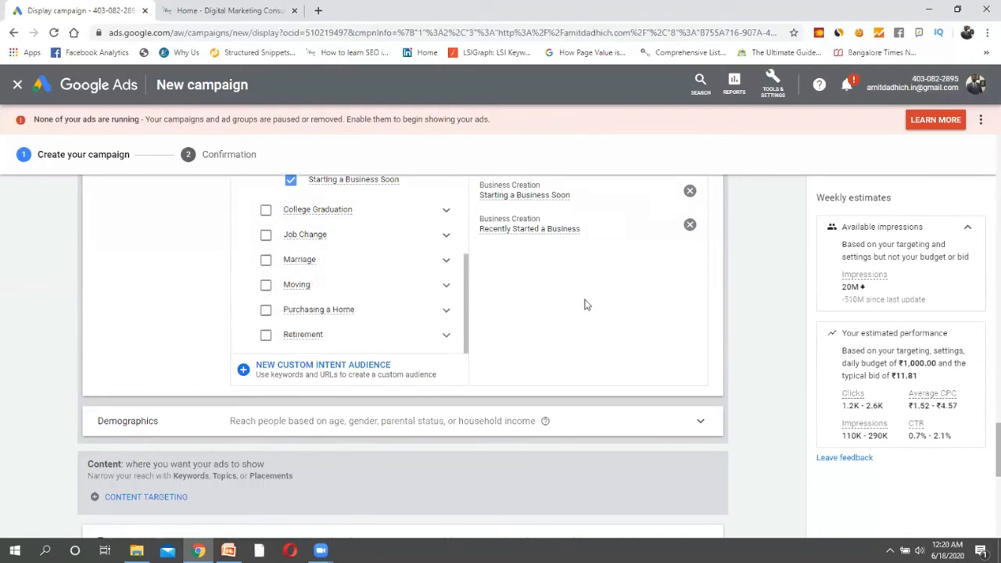
Exclude the 18 - 24 and Unknown age groups from the ad group's targeted demographics, keeping every parental status included.
{"action": "scroll", "coordinate": [596, 306], "scroll_direction": "down", "scroll_amount": 2}
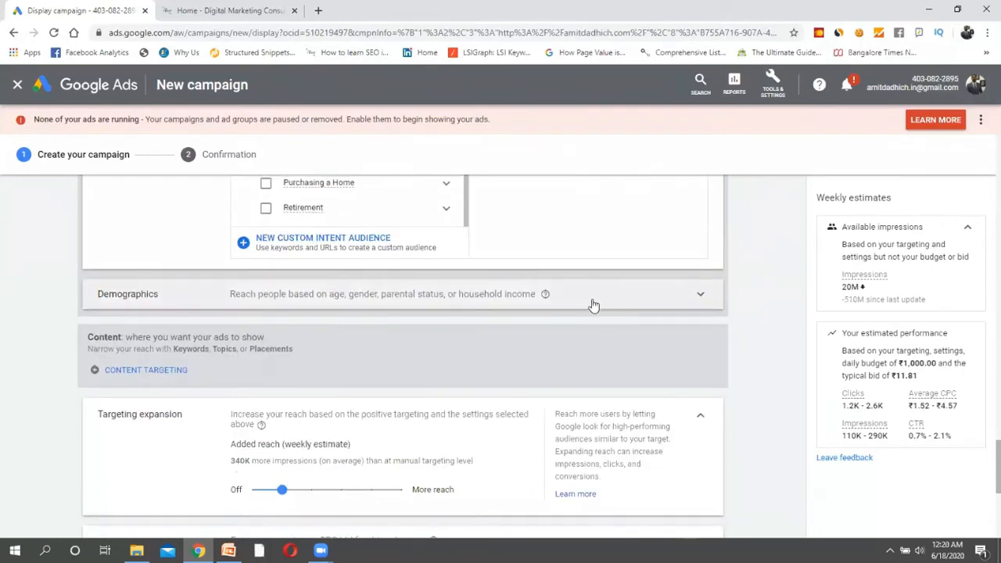
{"action": "left_click", "coordinate": [582, 307]}
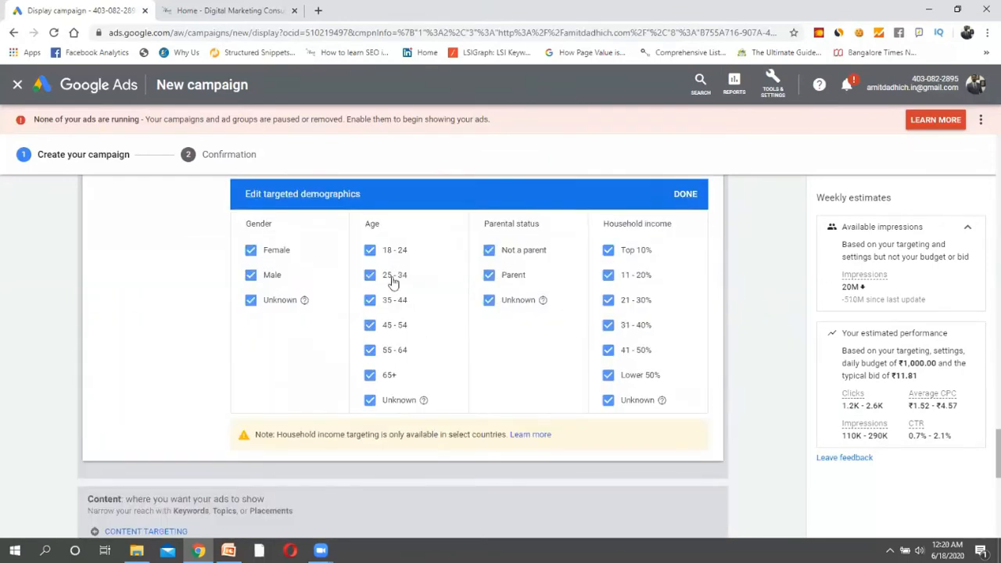
{"action": "left_click", "coordinate": [368, 249]}
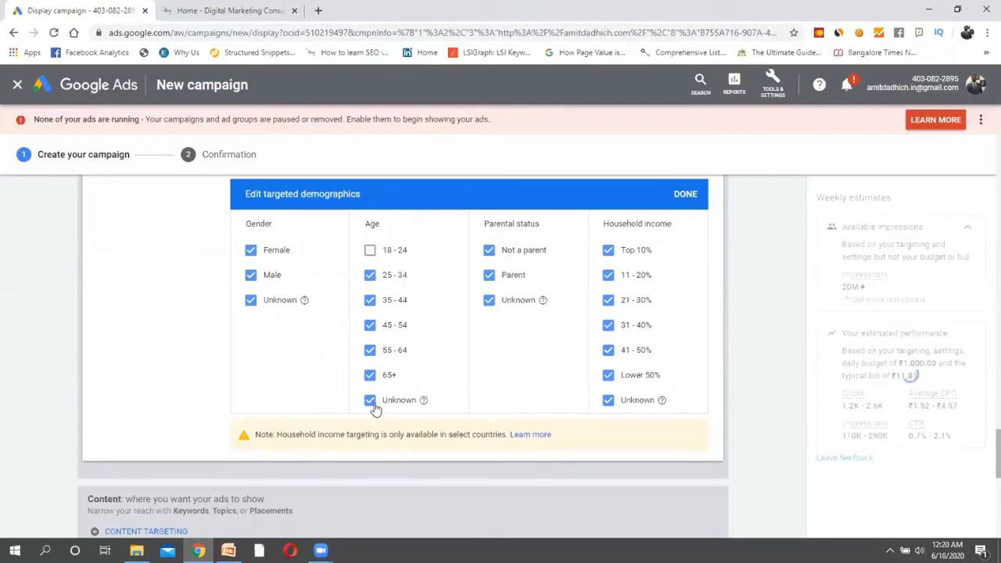
{"action": "left_click", "coordinate": [370, 400]}
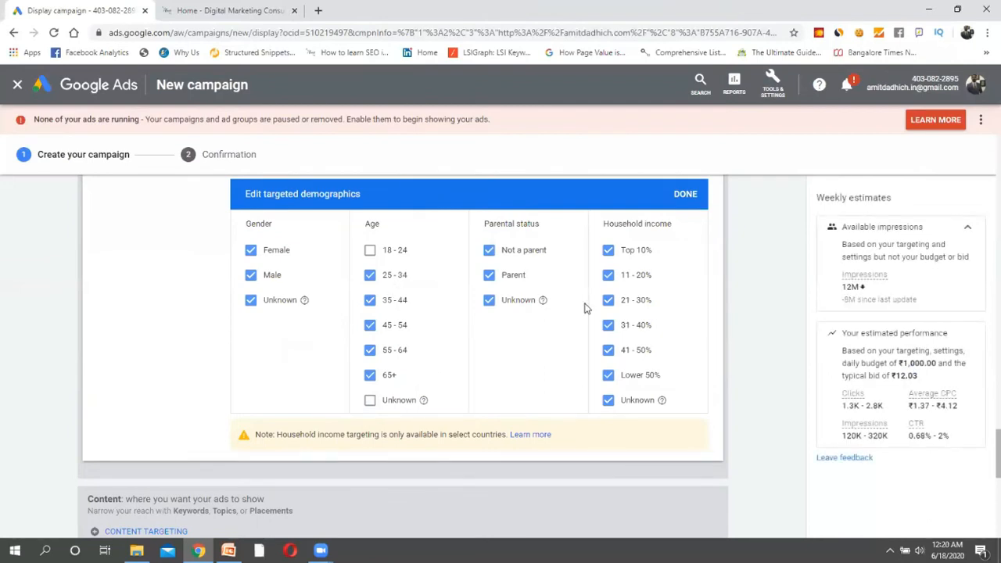
{"action": "left_click", "coordinate": [491, 303]}
{"action": "left_click", "coordinate": [489, 302]}
Try different reach levels for the ad group's targeting expansion and set it to Off.
{"action": "scroll", "coordinate": [517, 326], "scroll_direction": "down", "scroll_amount": 5}
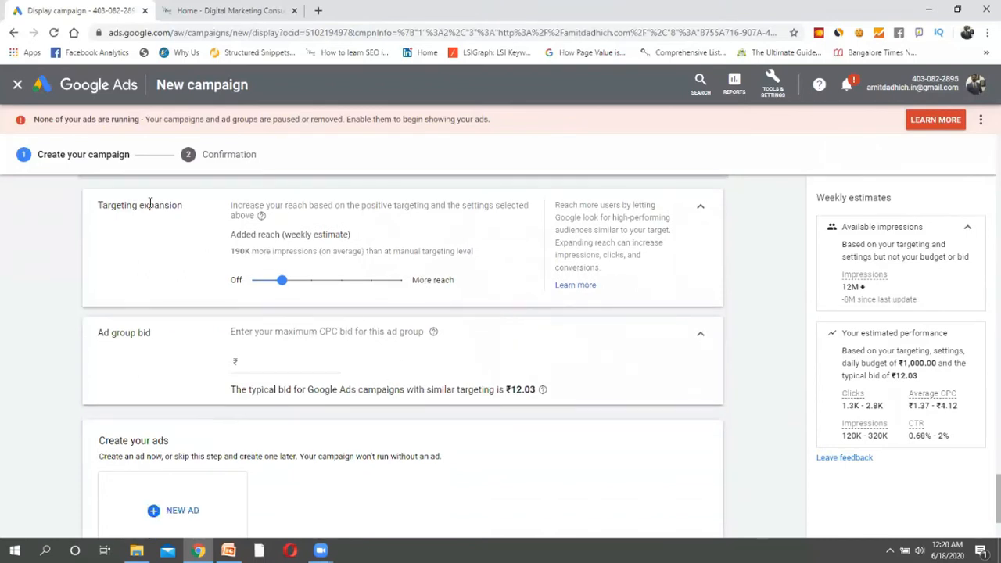
{"action": "left_click_drag", "start_coordinate": [282, 281], "coordinate": [252, 280]}
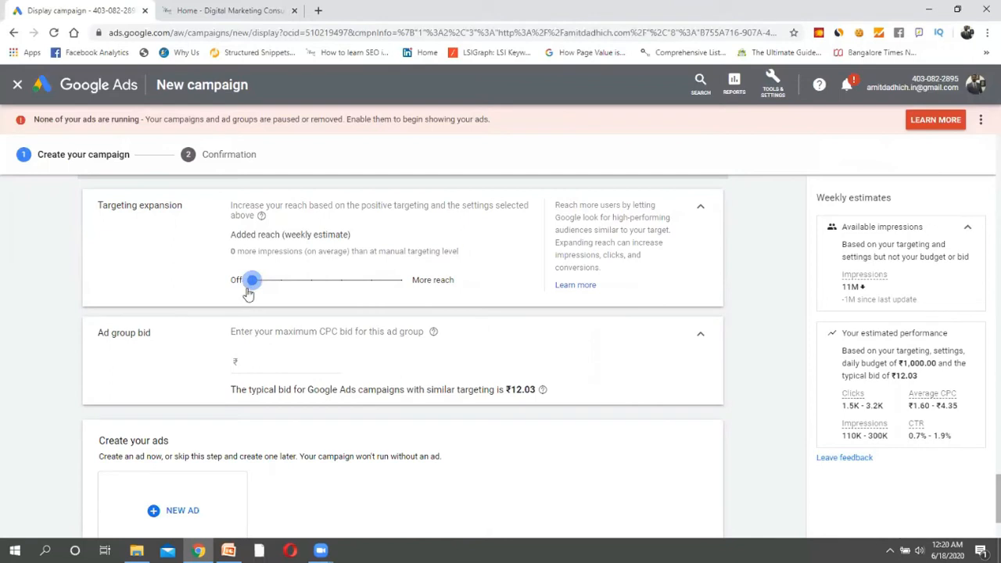
{"action": "left_click", "coordinate": [280, 288]}
{"action": "left_click", "coordinate": [313, 289]}
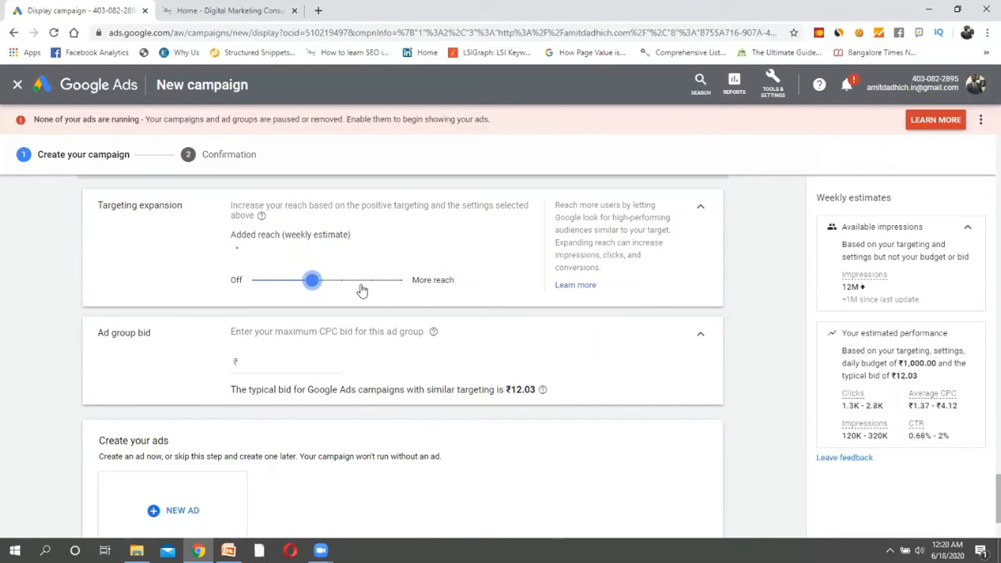
{"action": "left_click", "coordinate": [268, 286]}
{"action": "left_click_drag", "start_coordinate": [280, 280], "coordinate": [130, 290]}
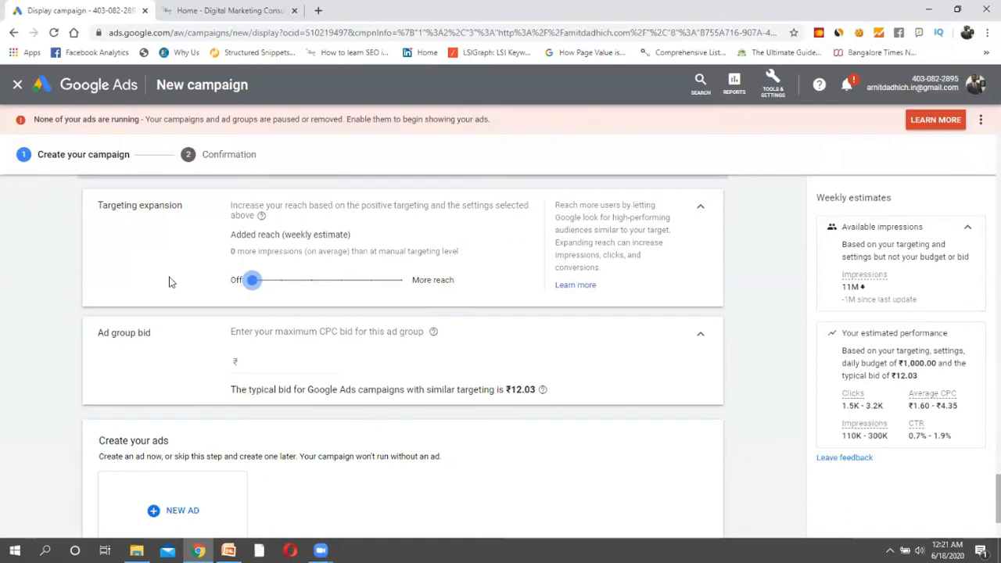
Set the ad group's maximum CPC bid to ₹13.
{"action": "left_click", "coordinate": [290, 365]}
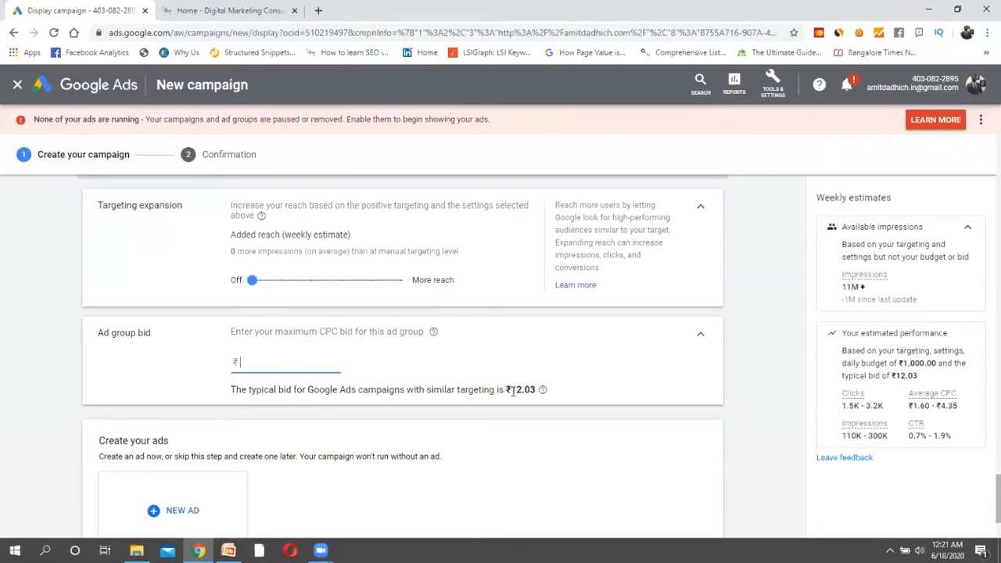
{"action": "left_click_drag", "start_coordinate": [510, 393], "coordinate": [563, 395]}
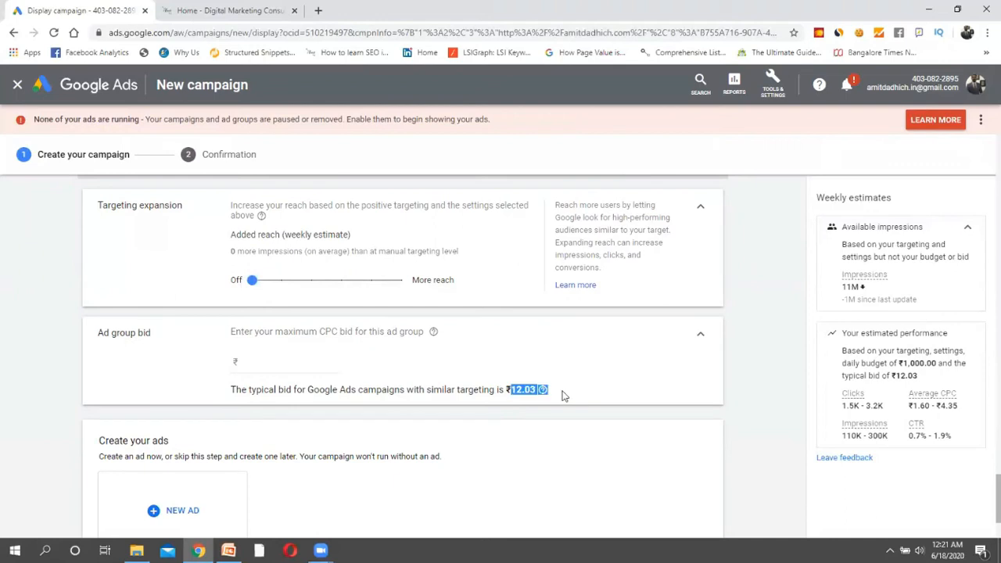
{"action": "left_click", "coordinate": [320, 361]}
{"action": "type", "text": "1"}
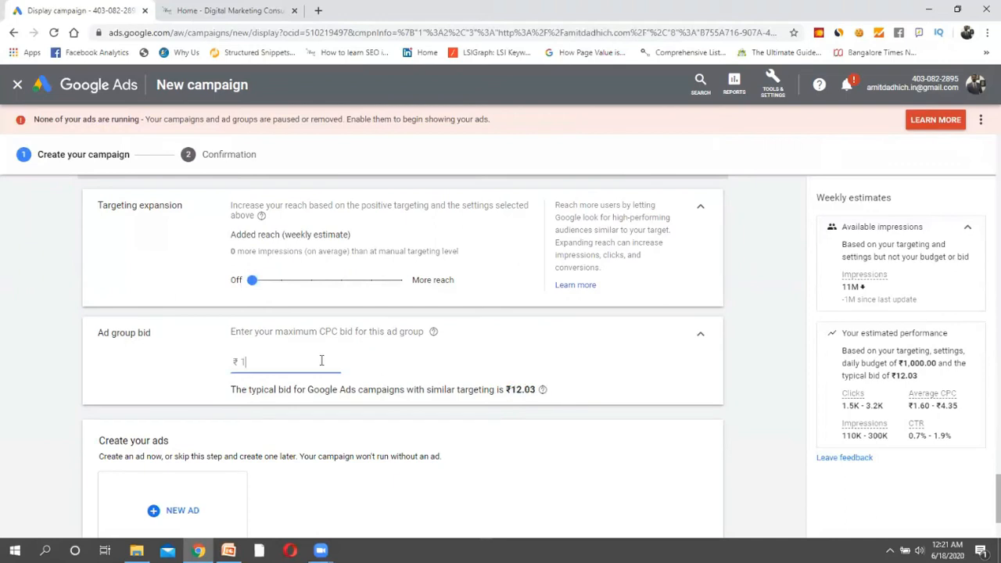
{"action": "type", "text": "3"}
{"action": "left_click", "coordinate": [637, 360]}
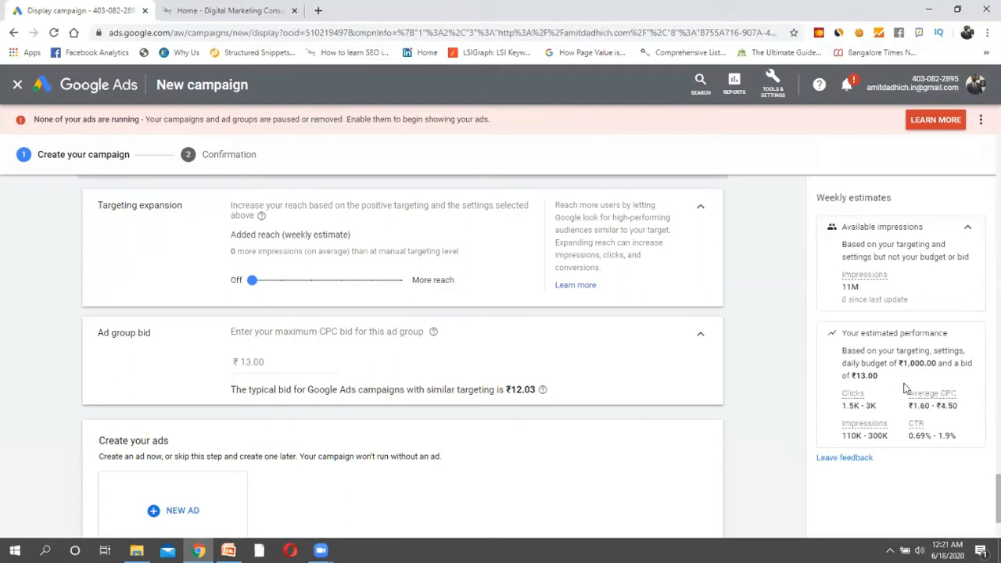
Start a new ad with the Upload display ads option and examine the supported ad sizes and formats.
{"action": "scroll", "coordinate": [711, 426], "scroll_direction": "down", "scroll_amount": 2}
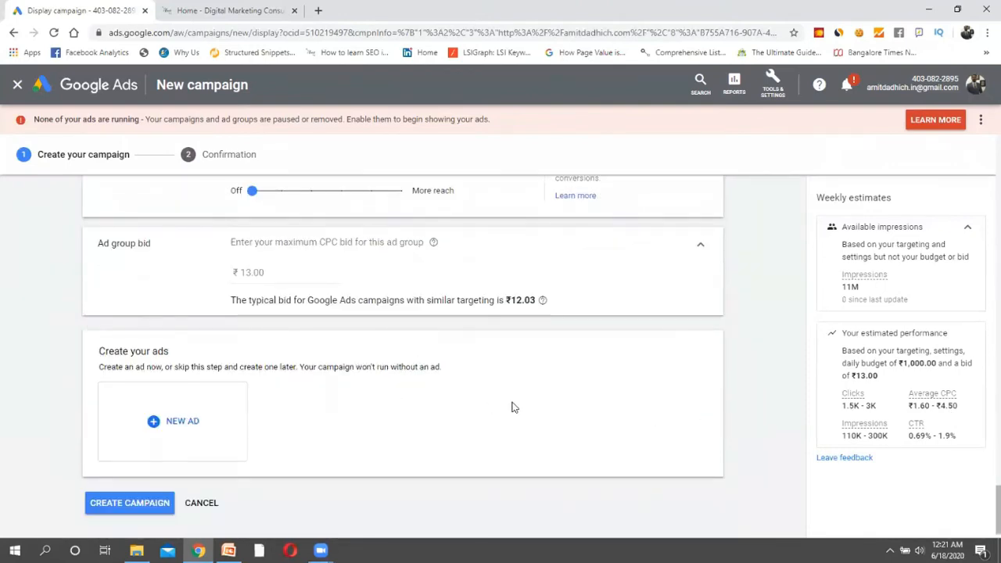
{"action": "left_click", "coordinate": [172, 433]}
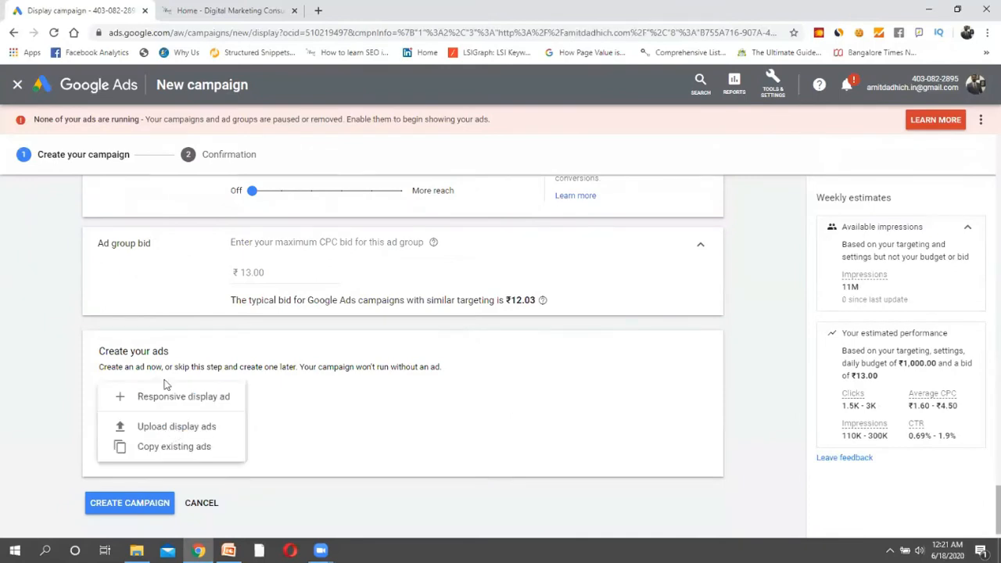
{"action": "left_click", "coordinate": [178, 426]}
{"action": "scroll", "coordinate": [177, 425], "scroll_direction": "down", "scroll_amount": 1}
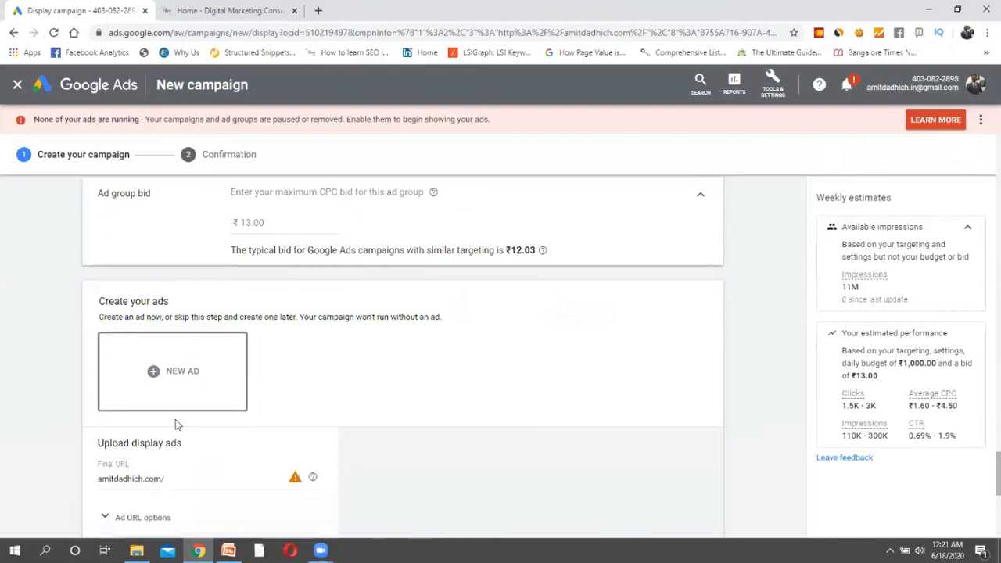
{"action": "scroll", "coordinate": [176, 425], "scroll_direction": "down", "scroll_amount": 2}
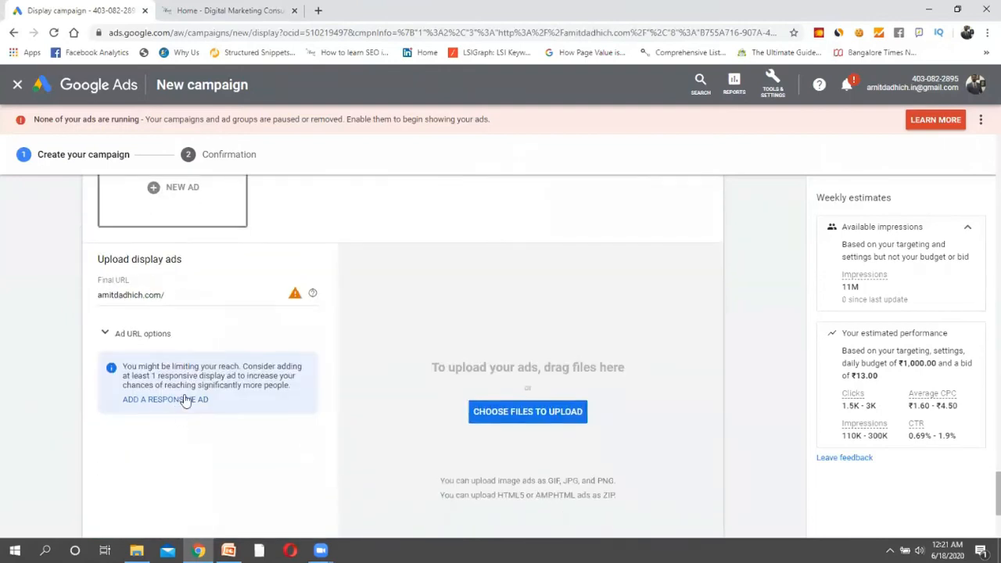
{"action": "scroll", "coordinate": [417, 422], "scroll_direction": "down", "scroll_amount": 2}
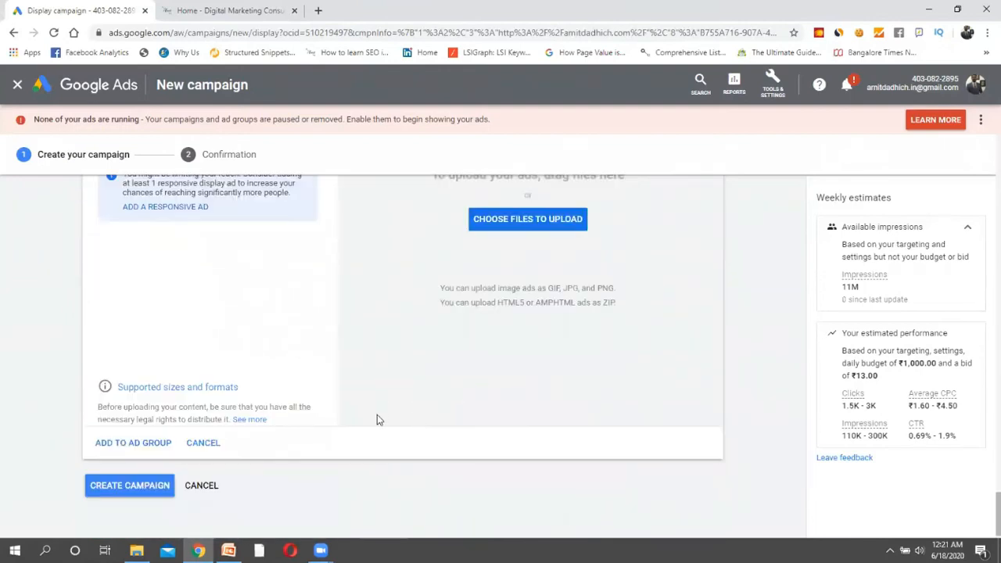
{"action": "left_click", "coordinate": [163, 387]}
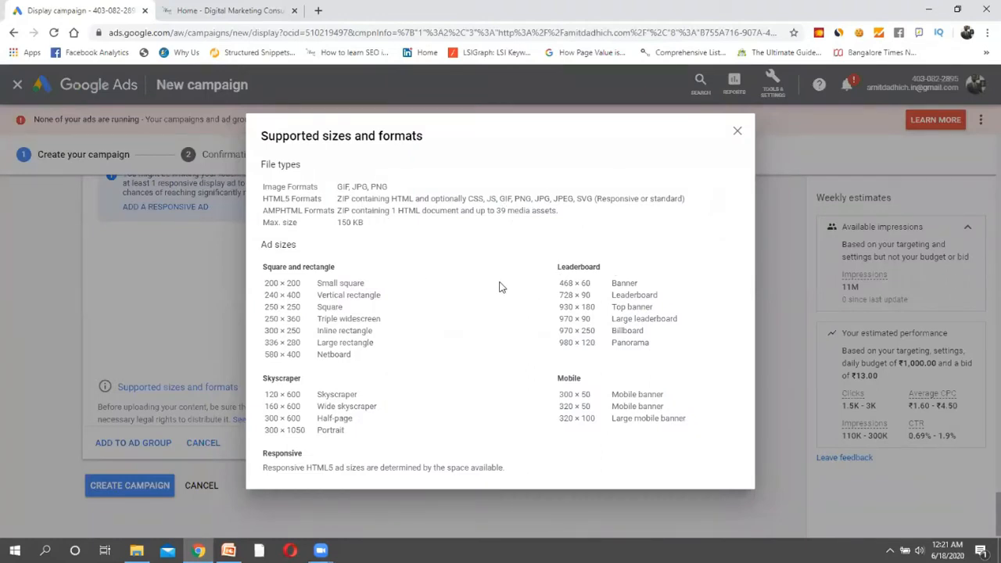
{"action": "left_click", "coordinate": [736, 133]}
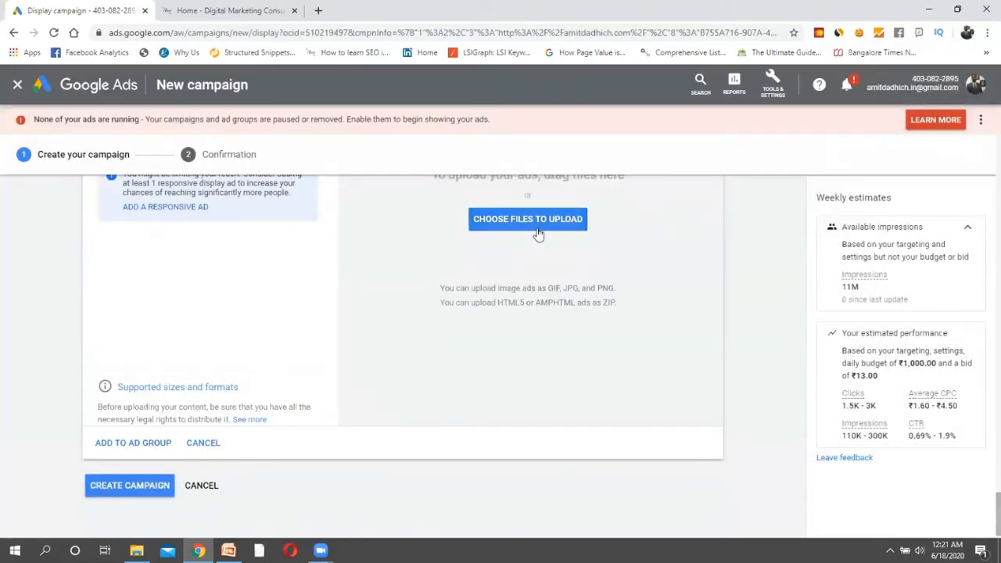
Open the file selection for the display ads, dismiss it without choosing a file, and cancel the ad upload.
{"action": "left_click", "coordinate": [538, 233]}
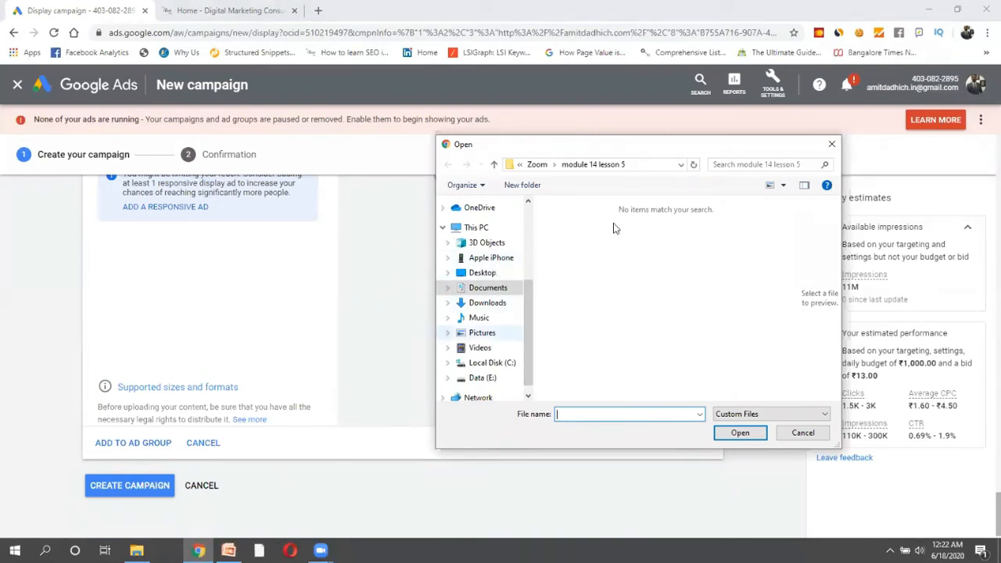
{"action": "left_click", "coordinate": [830, 145]}
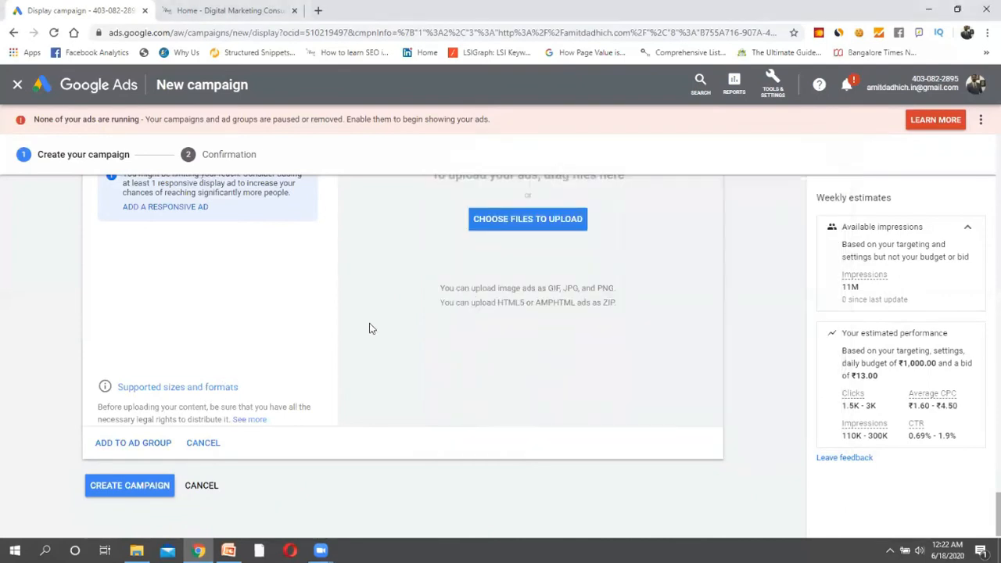
{"action": "scroll", "coordinate": [370, 328], "scroll_direction": "up", "scroll_amount": 3}
{"action": "scroll", "coordinate": [371, 327], "scroll_direction": "down", "scroll_amount": 2}
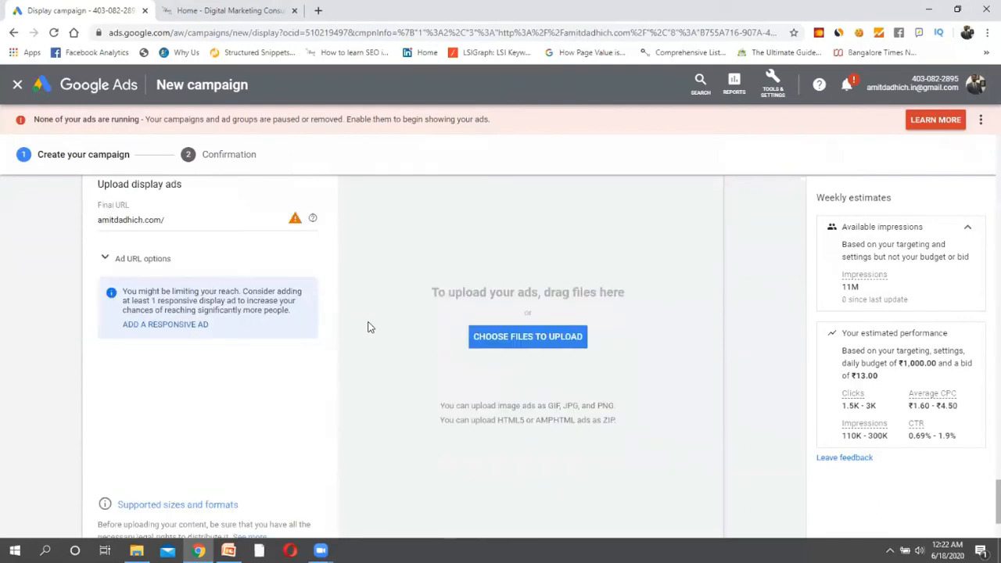
{"action": "scroll", "coordinate": [309, 372], "scroll_direction": "down", "scroll_amount": 2}
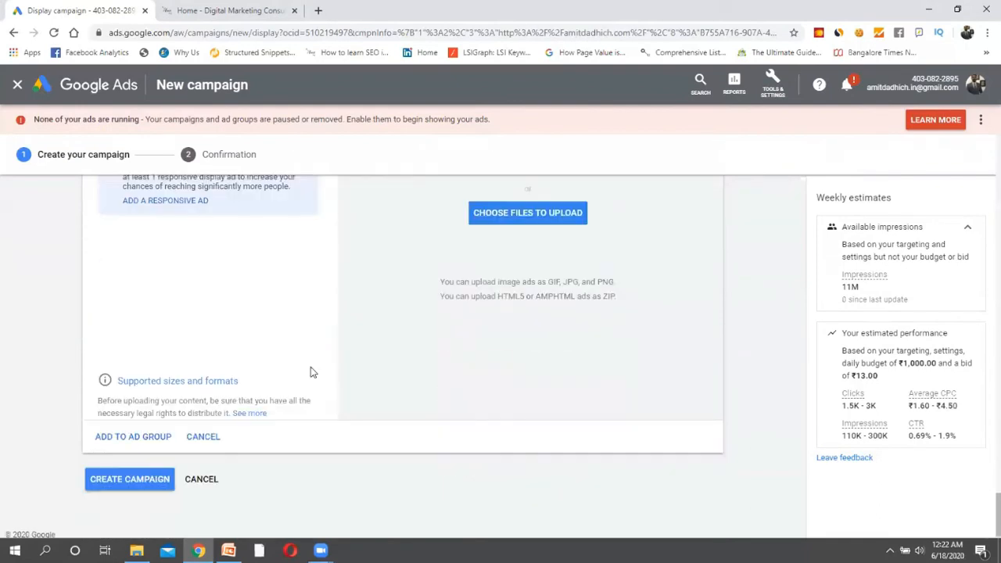
{"action": "left_click", "coordinate": [205, 431]}
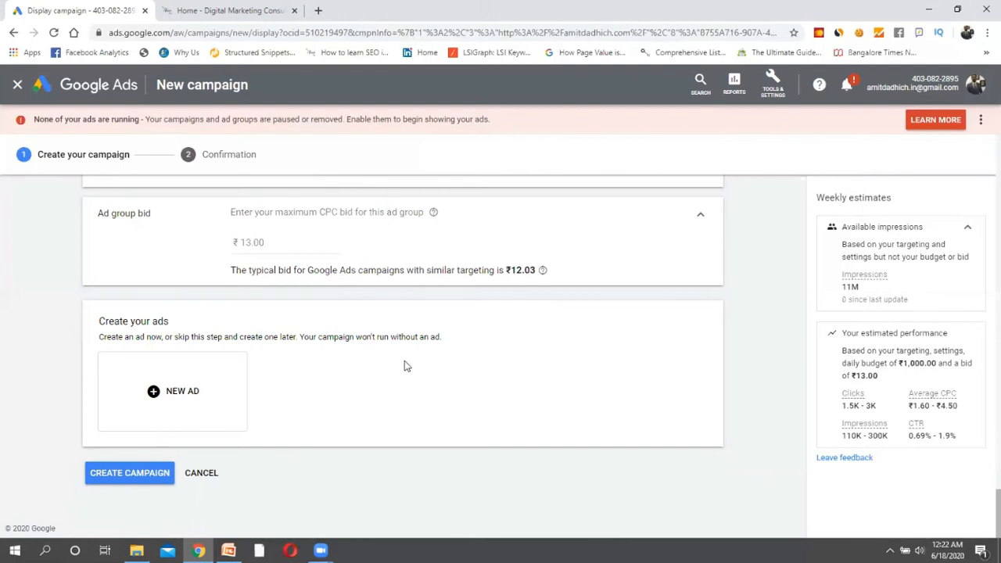
Start a new responsive display ad in the ad group.
{"action": "left_click", "coordinate": [202, 389]}
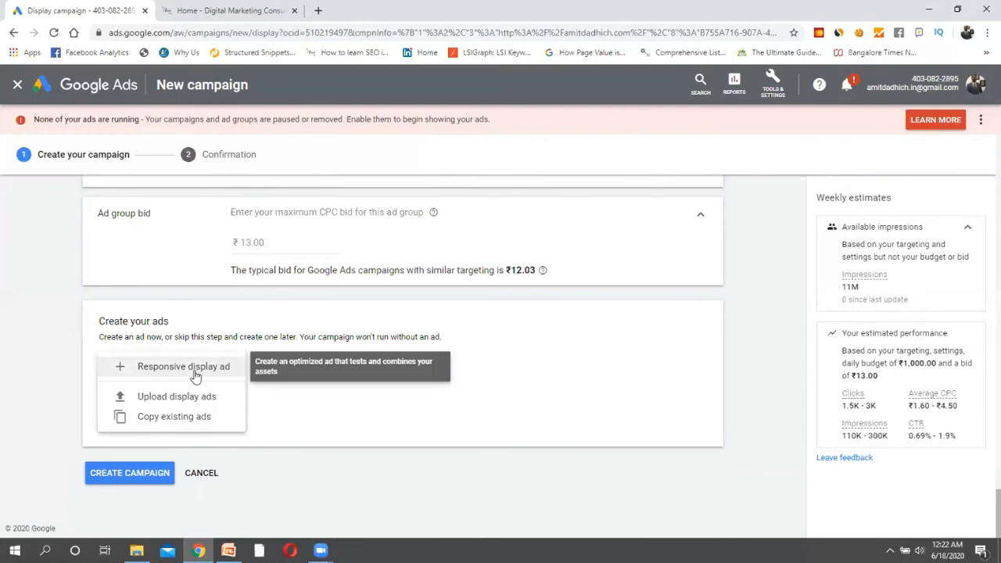
{"action": "left_click", "coordinate": [195, 377]}
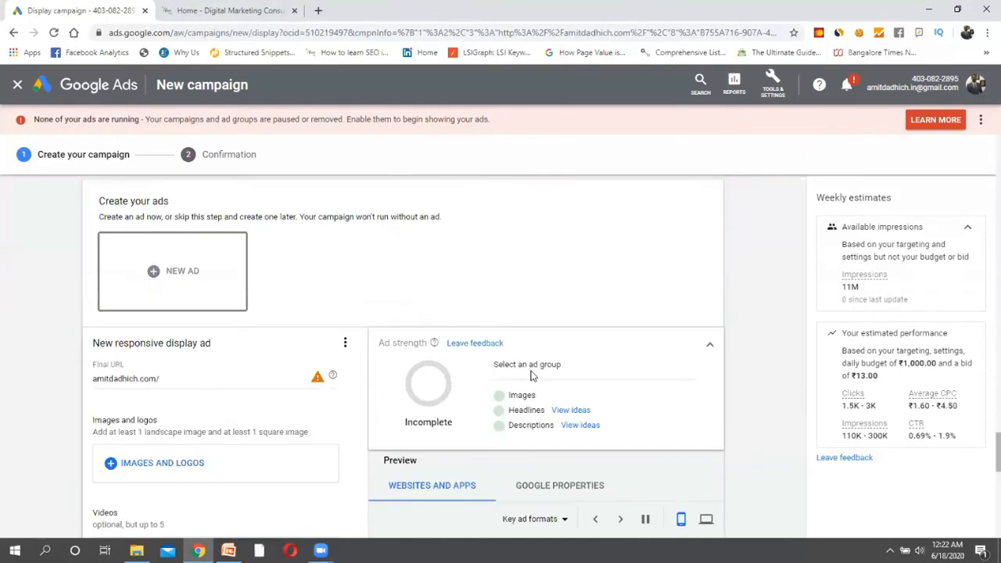
{"action": "scroll", "coordinate": [533, 375], "scroll_direction": "down", "scroll_amount": 2}
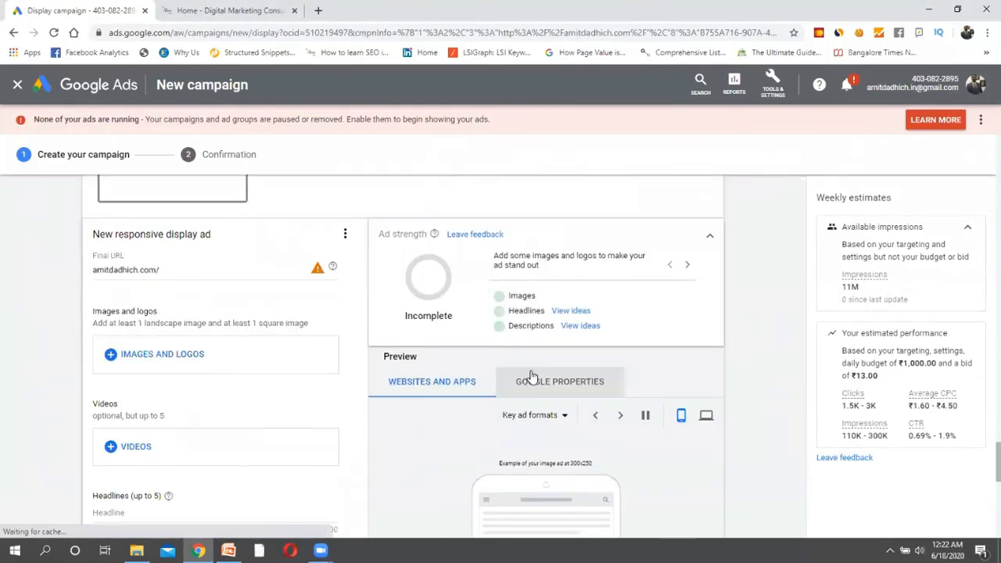
Set the ad's final URL to the address of the website's free-digital-marketing-course-in-hindi page, copied from the site's browser tab.
{"action": "triple_click", "coordinate": [160, 270]}
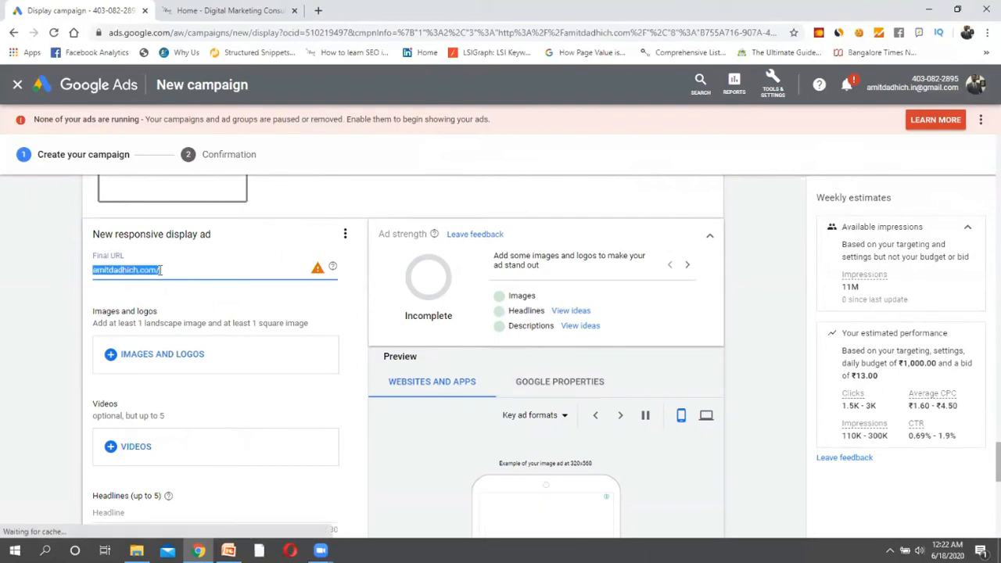
{"action": "left_click", "coordinate": [199, 10]}
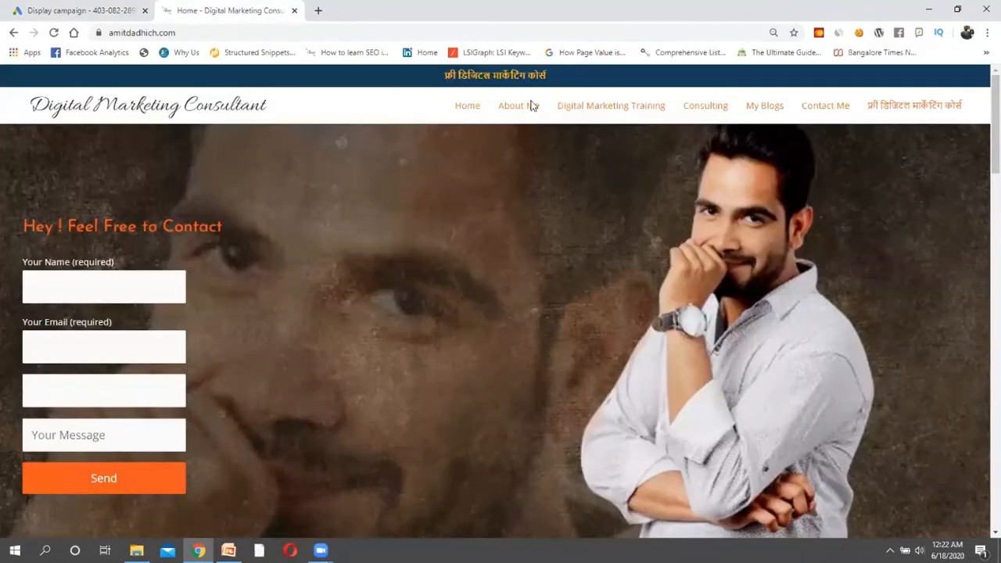
{"action": "left_click", "coordinate": [894, 109]}
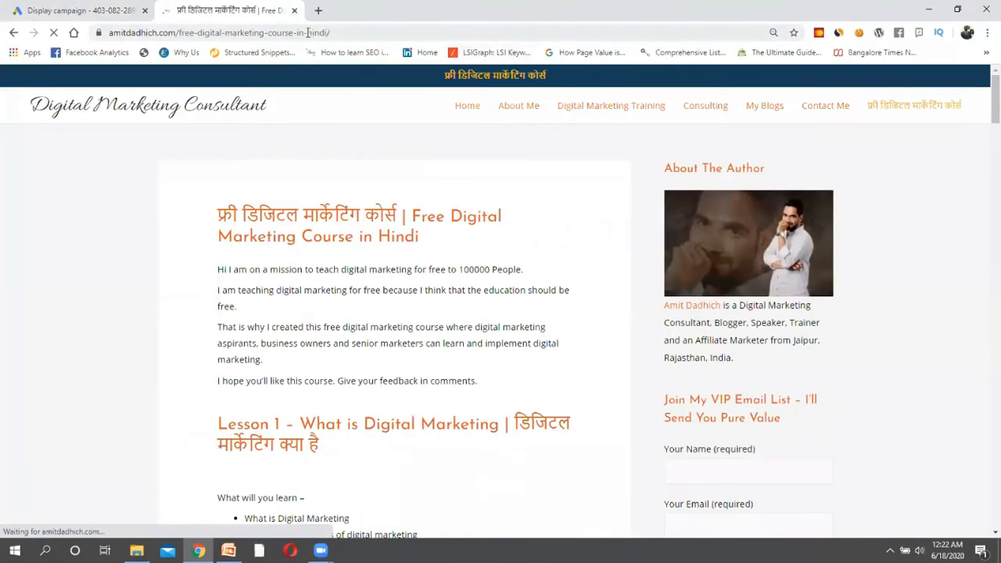
{"action": "left_click", "coordinate": [309, 34]}
{"action": "key", "text": "ctrl+c"}
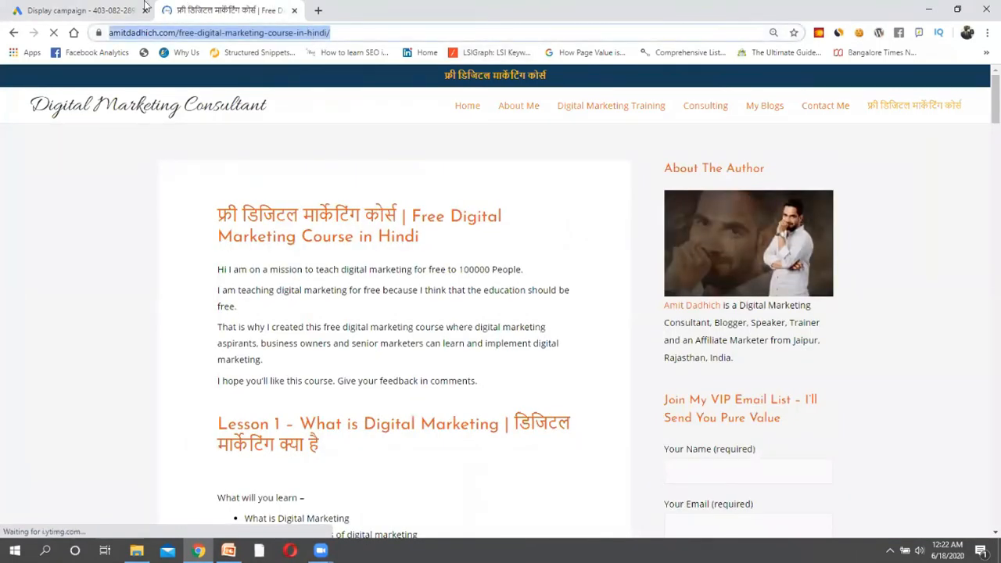
{"action": "left_click", "coordinate": [117, 11]}
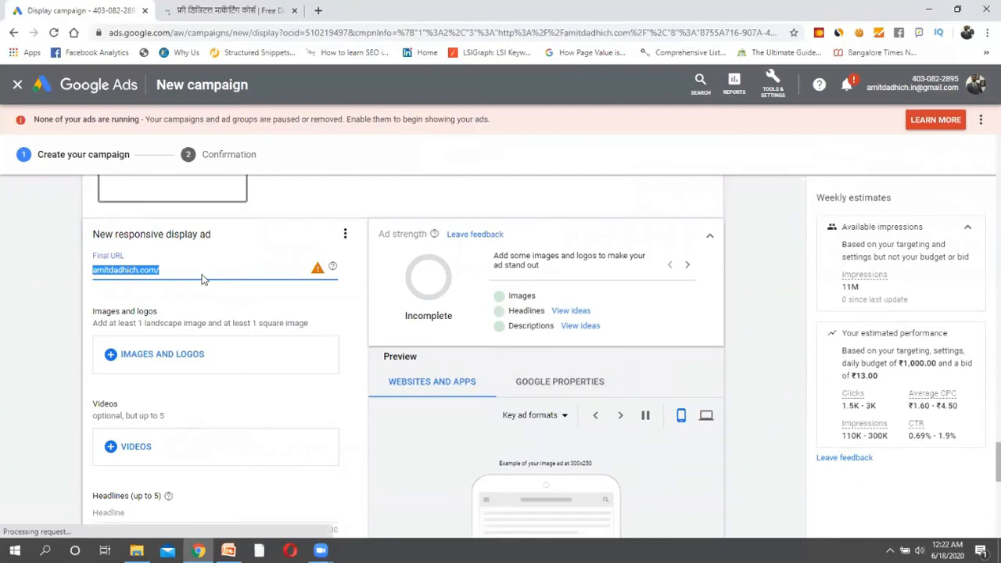
{"action": "key", "text": "ctrl+v"}
{"action": "left_click", "coordinate": [365, 288]}
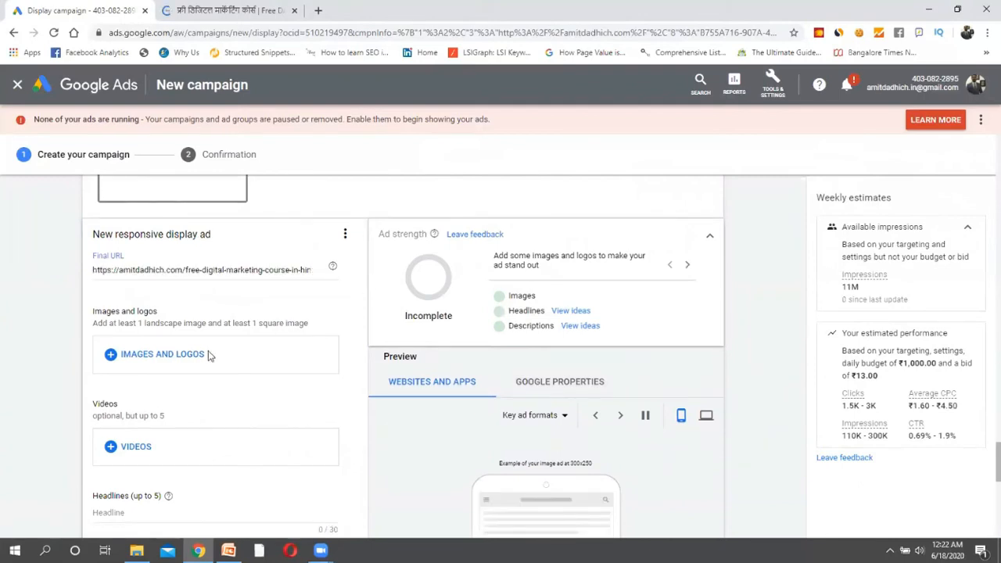
Add the 1296 × 1080 video-player illustration found by the website scan as an ad image in the 1.91:1 and 1:1 ratios.
{"action": "scroll", "coordinate": [352, 321], "scroll_direction": "down", "scroll_amount": 1}
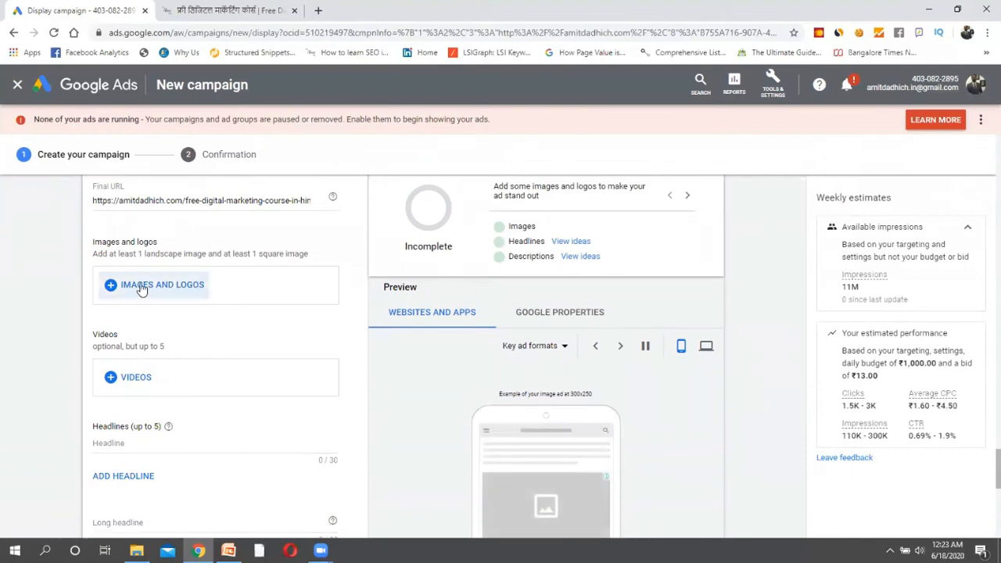
{"action": "left_click", "coordinate": [110, 287]}
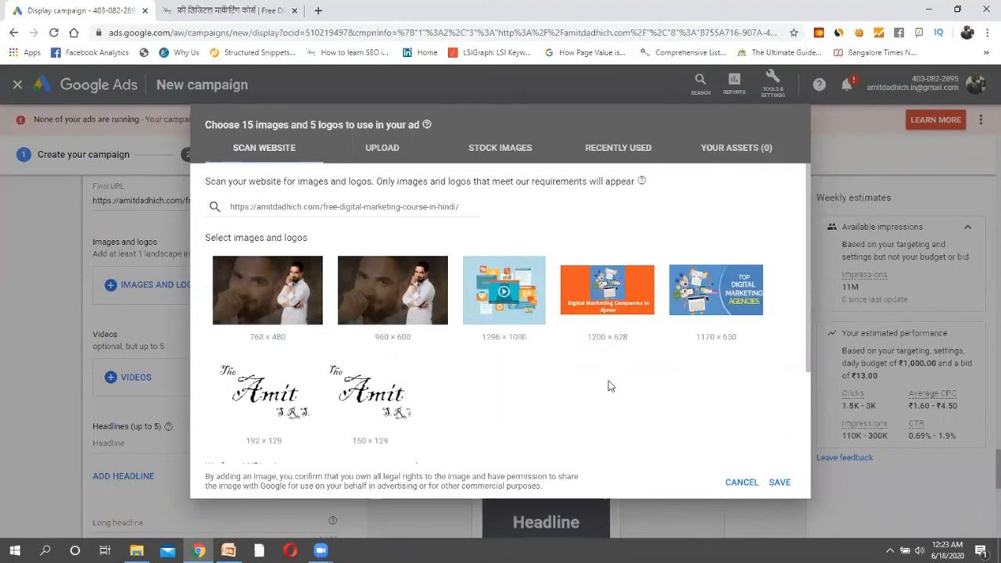
{"action": "left_click", "coordinate": [506, 308]}
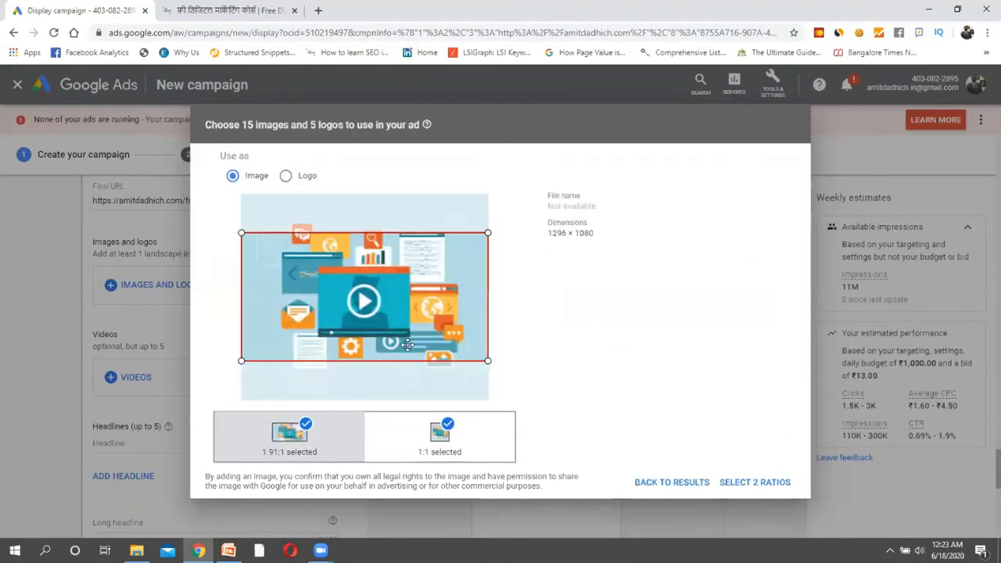
{"action": "mouse_move", "coordinate": [407, 345]}
{"action": "left_mouse_down"}
{"action": "mouse_move", "coordinate": [408, 331]}
{"action": "mouse_move", "coordinate": [408, 341]}
{"action": "left_mouse_up"}
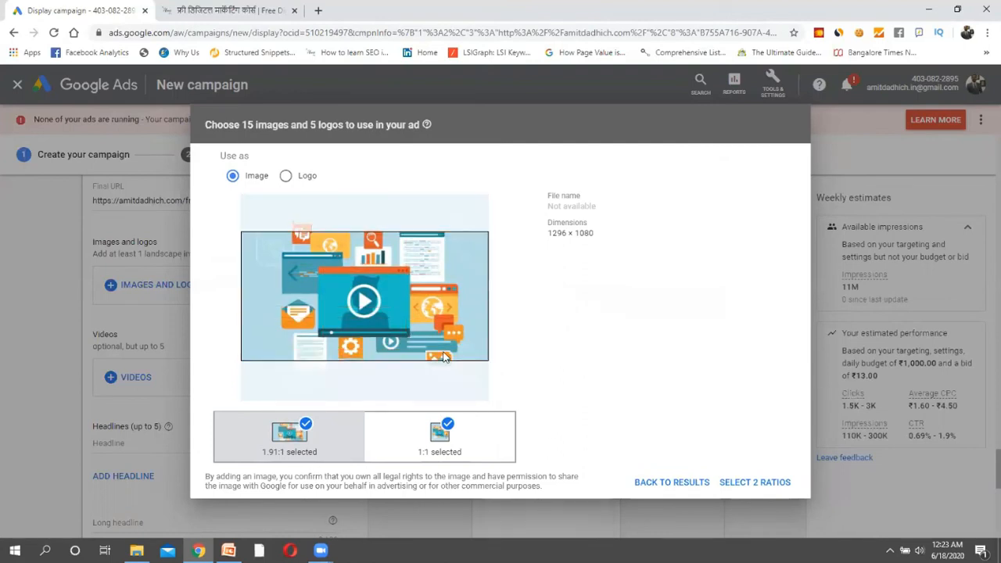
{"action": "left_click", "coordinate": [446, 425]}
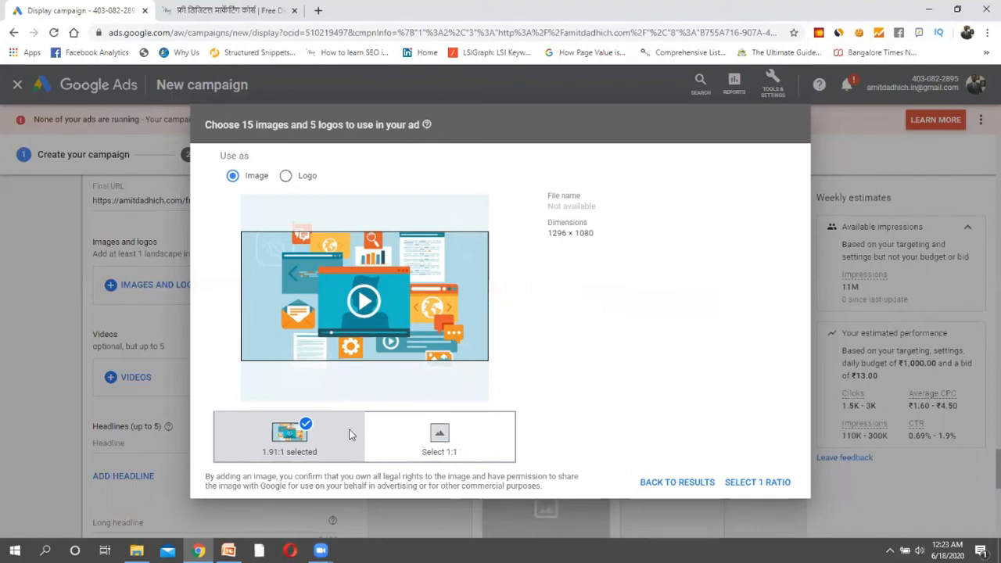
{"action": "left_click", "coordinate": [438, 438]}
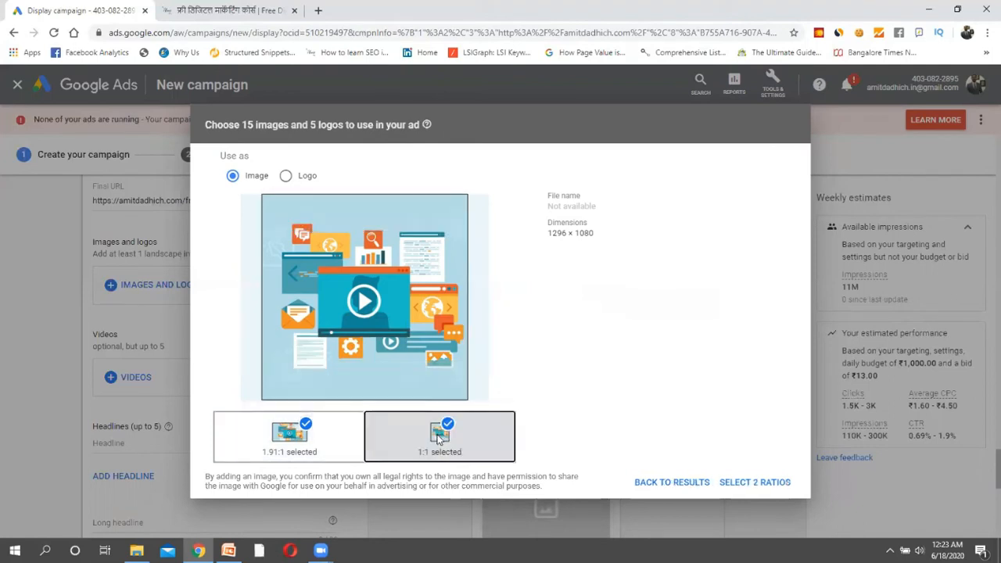
{"action": "left_click", "coordinate": [727, 481]}
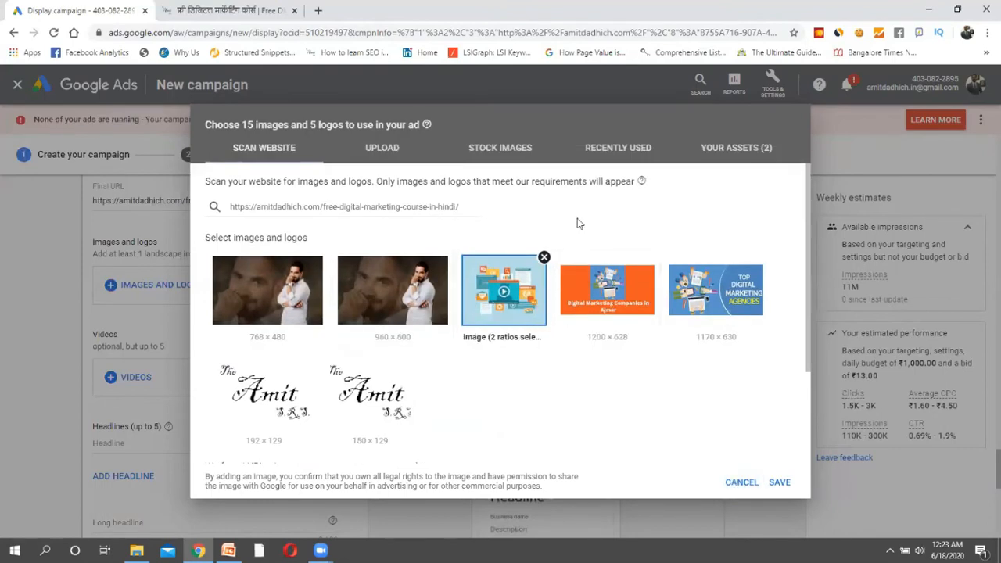
Add the recently used free webinar image a1.jpg in the 1:1 and 1.91:1 ratios, with the landscape crop moved to the image's upper part.
{"action": "left_click", "coordinate": [635, 161]}
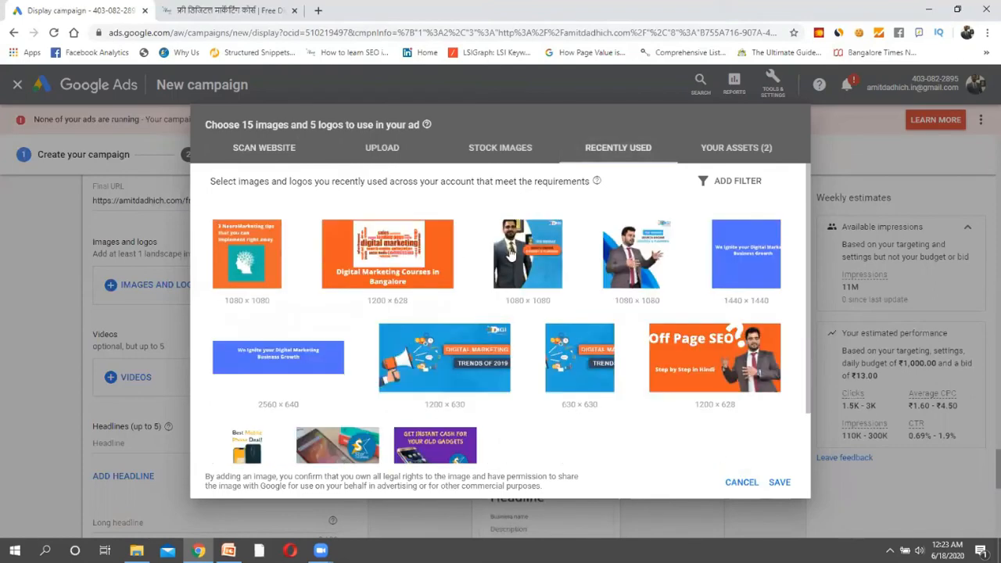
{"action": "scroll", "coordinate": [502, 347], "scroll_direction": "down", "scroll_amount": 1}
{"action": "scroll", "coordinate": [504, 347], "scroll_direction": "up", "scroll_amount": 1}
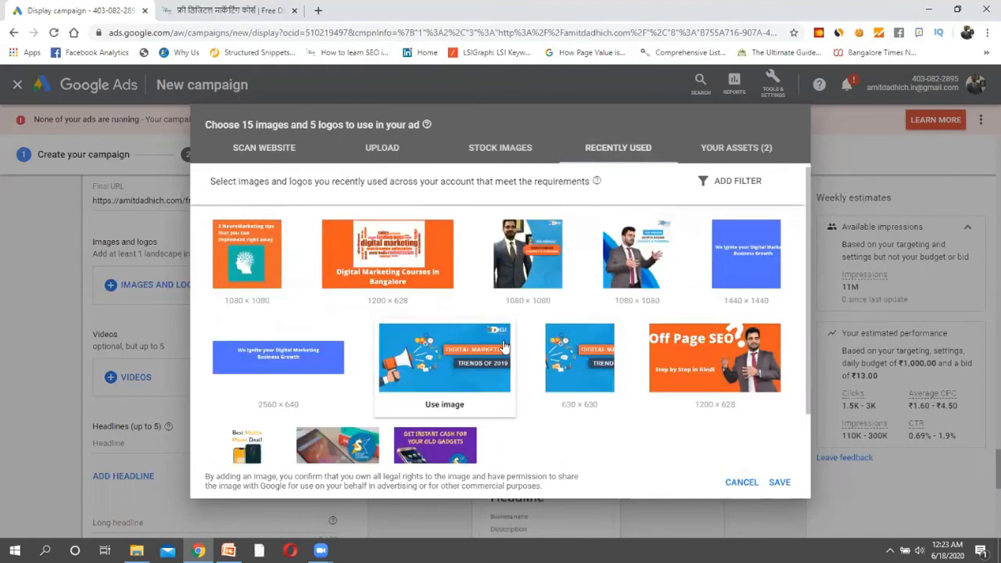
{"action": "left_click", "coordinate": [549, 289]}
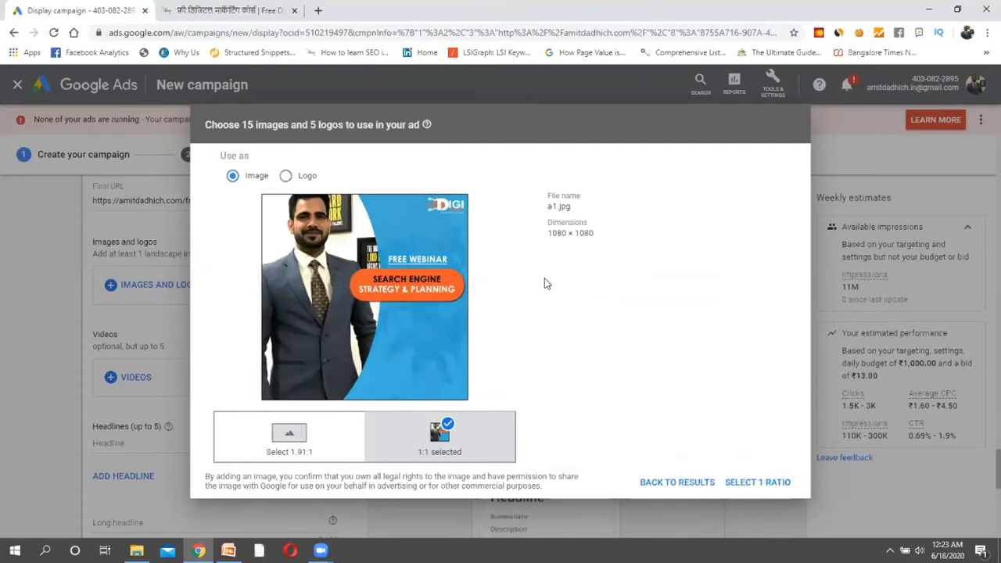
{"action": "left_click", "coordinate": [302, 449]}
{"action": "left_click_drag", "start_coordinate": [368, 344], "coordinate": [376, 278]}
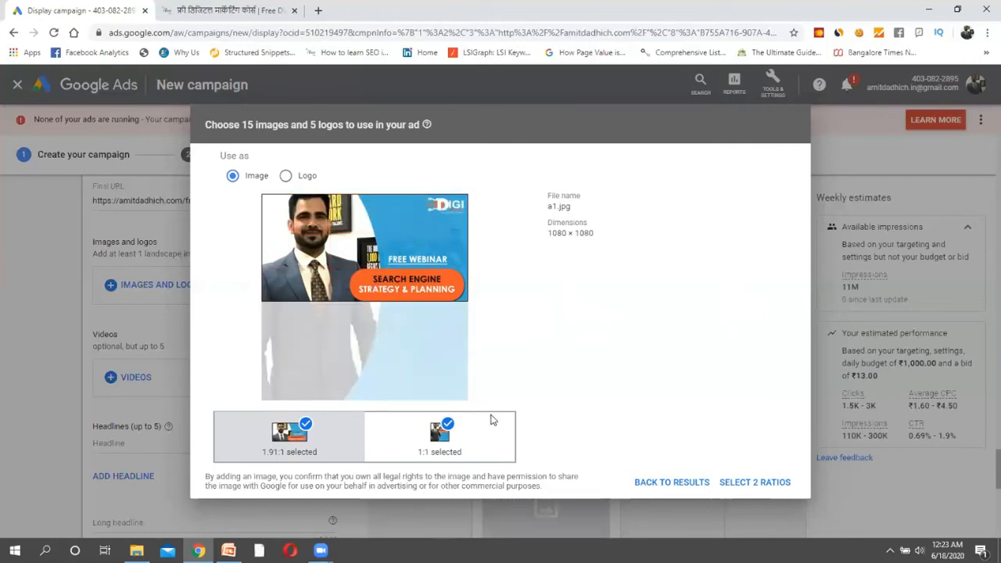
{"action": "left_click", "coordinate": [728, 479]}
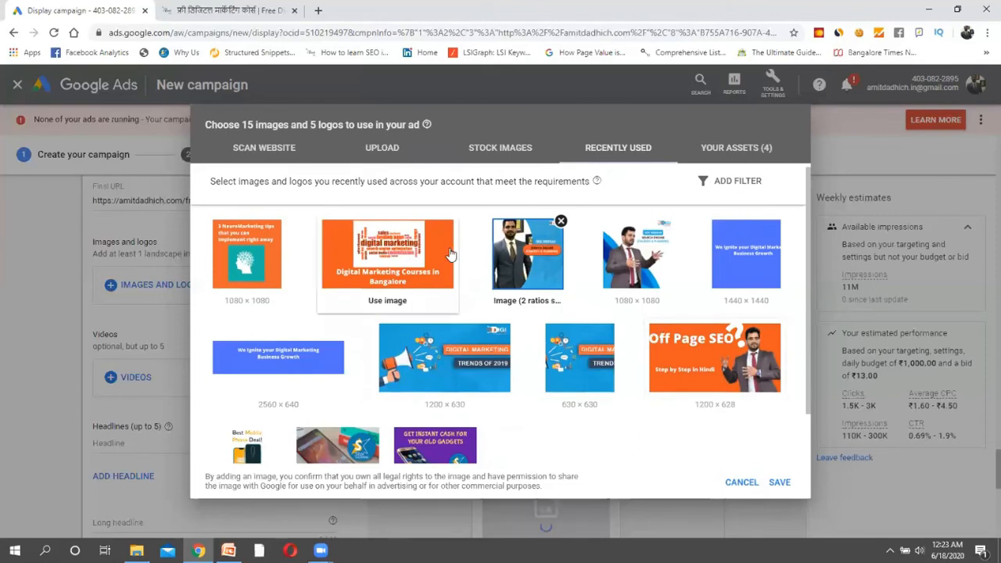
Add the 192 × 129 script logo from the website scan as a logo in the 1:1 ratio.
{"action": "scroll", "coordinate": [506, 343], "scroll_direction": "down", "scroll_amount": 2}
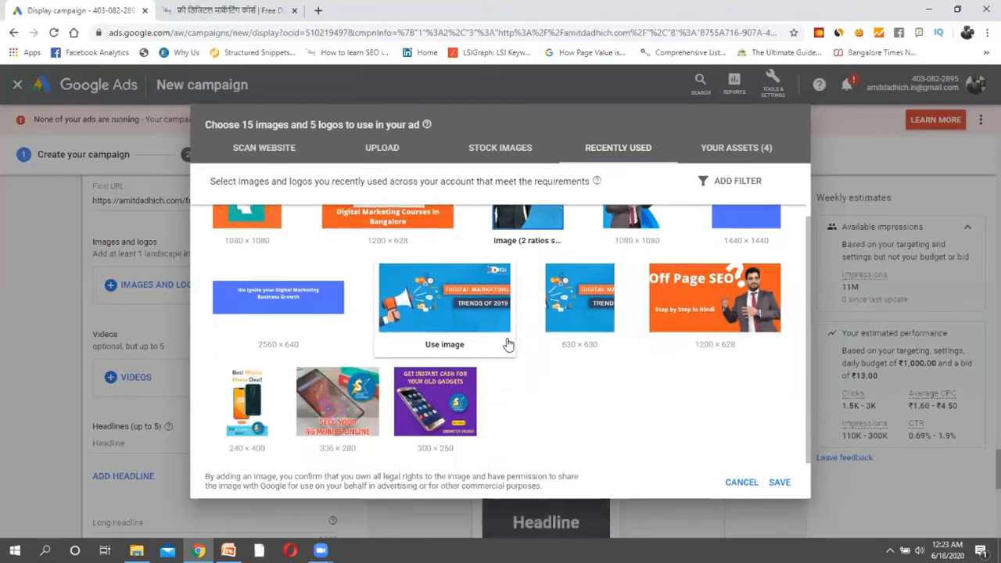
{"action": "left_click", "coordinate": [269, 147]}
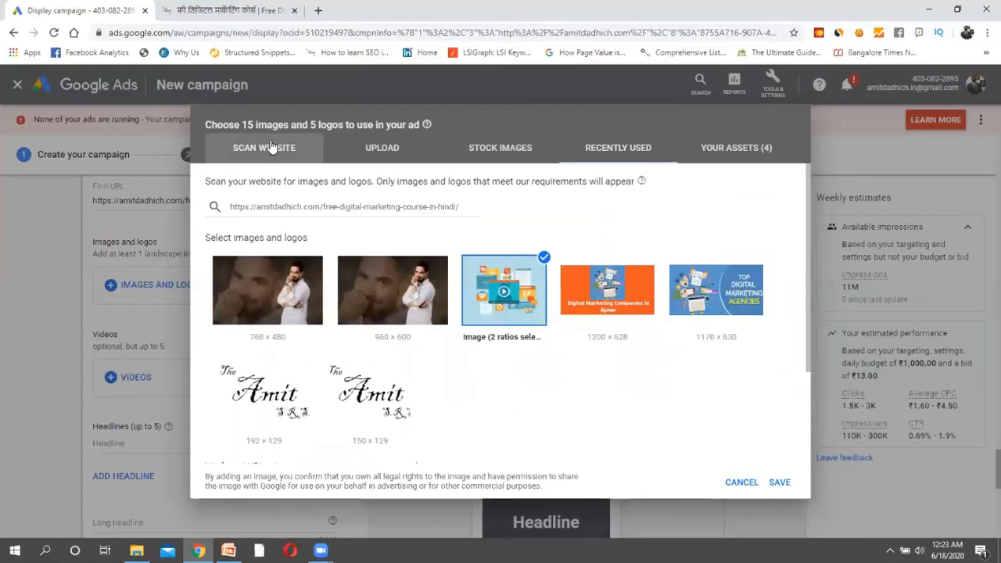
{"action": "left_click", "coordinate": [281, 409]}
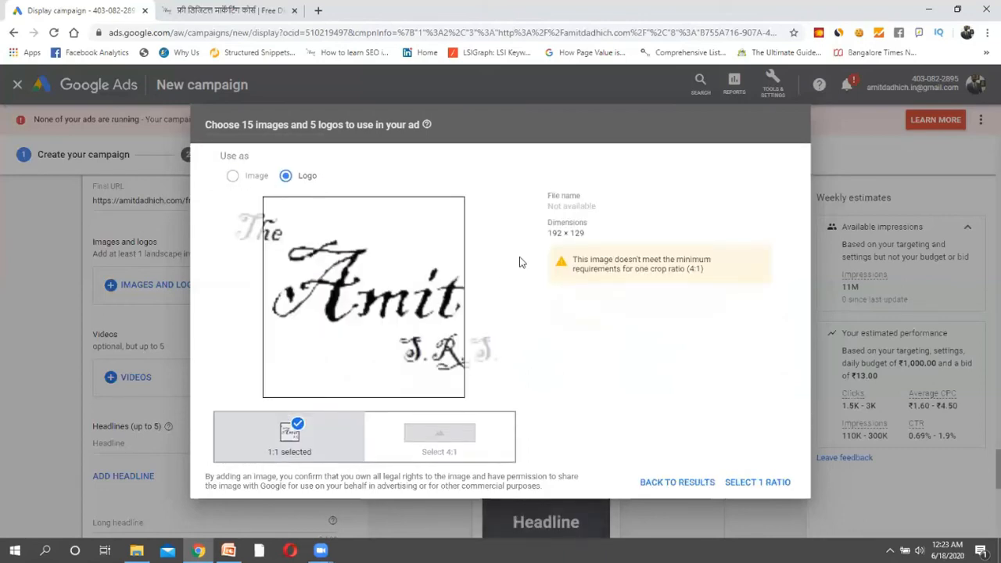
{"action": "left_click", "coordinate": [738, 481]}
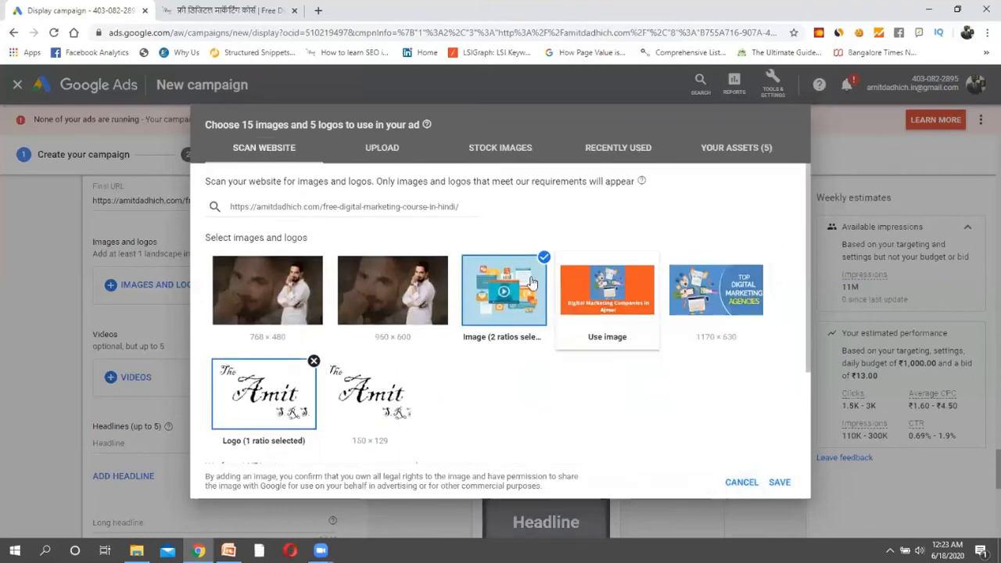
Check the crops of the webinar image a1.jpg and save the chosen images and logo to the ad.
{"action": "left_click", "coordinate": [612, 160]}
{"action": "left_click", "coordinate": [527, 230]}
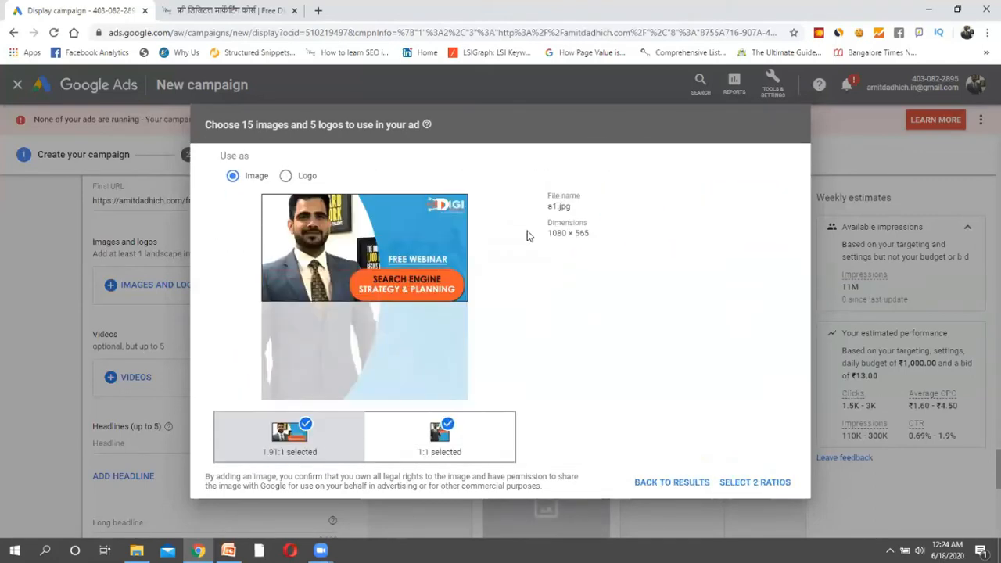
{"action": "left_click", "coordinate": [671, 481]}
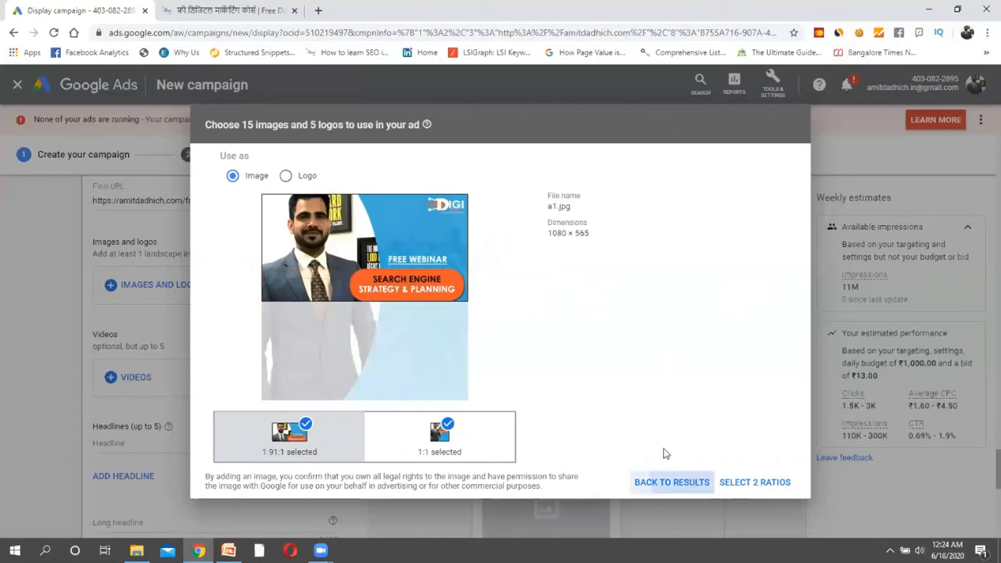
{"action": "left_click", "coordinate": [779, 485]}
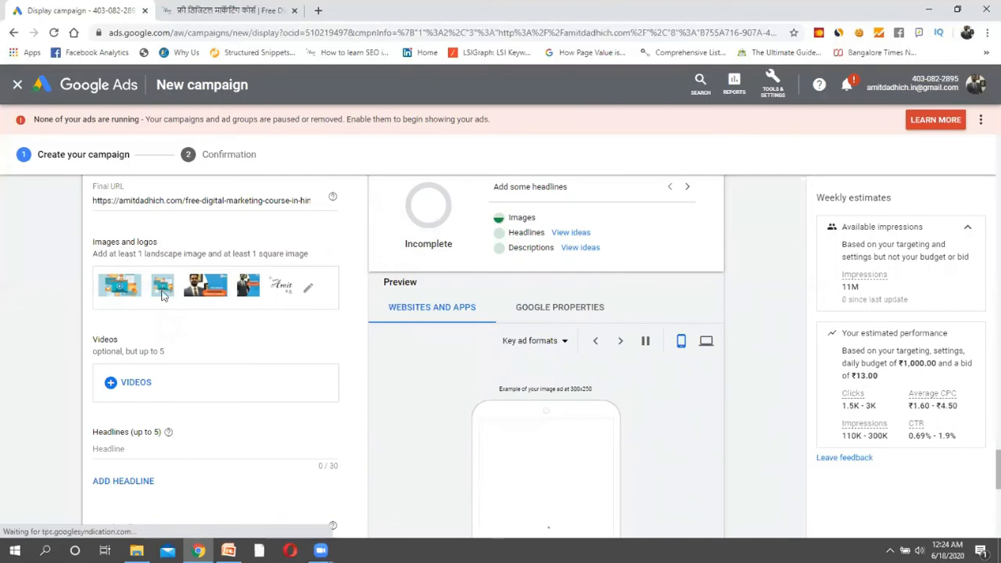
Reopen the ad's images and logos, remove the video-player illustration and save the selection.
{"action": "left_click", "coordinate": [308, 288]}
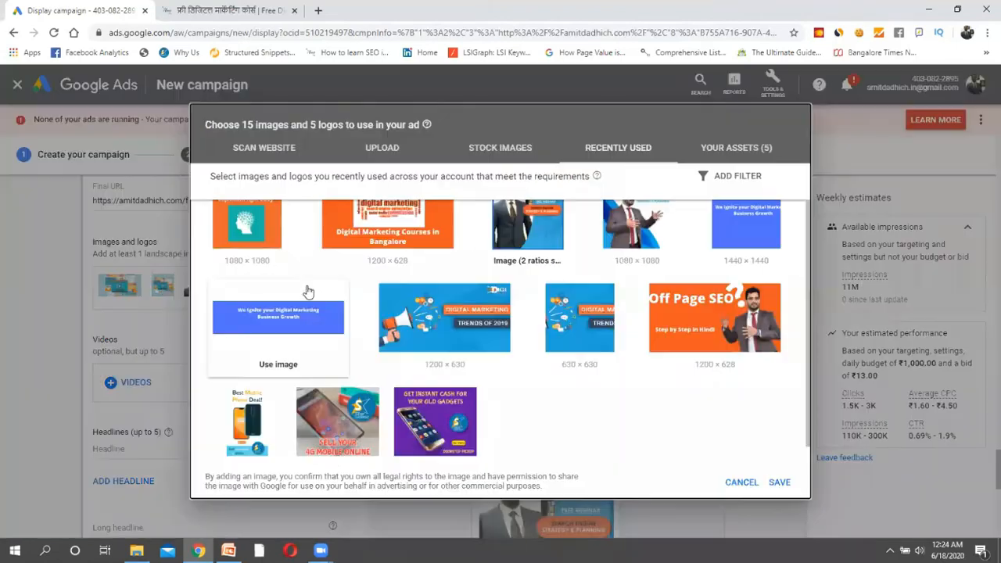
{"action": "scroll", "coordinate": [535, 287], "scroll_direction": "up", "scroll_amount": 1}
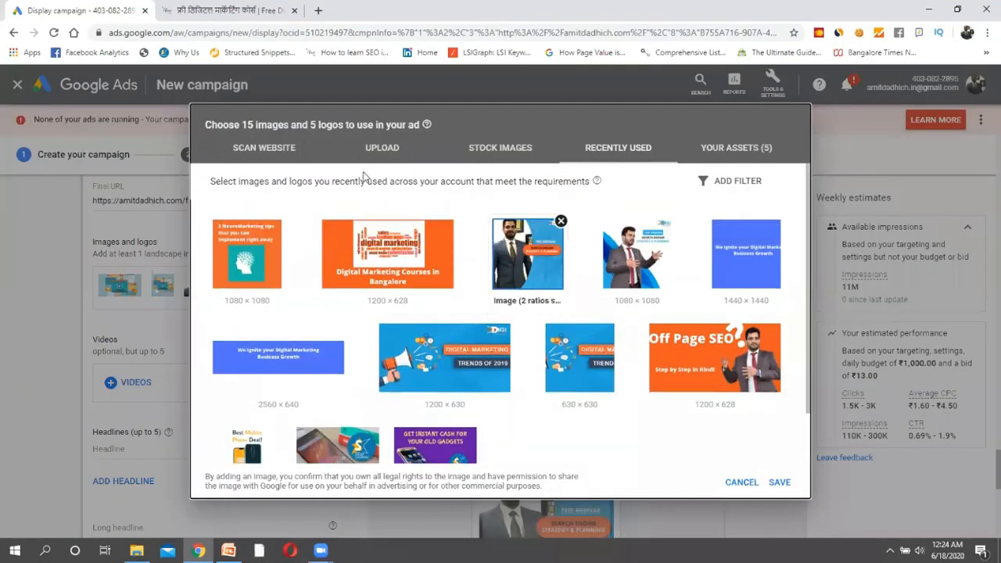
{"action": "left_click", "coordinate": [308, 154]}
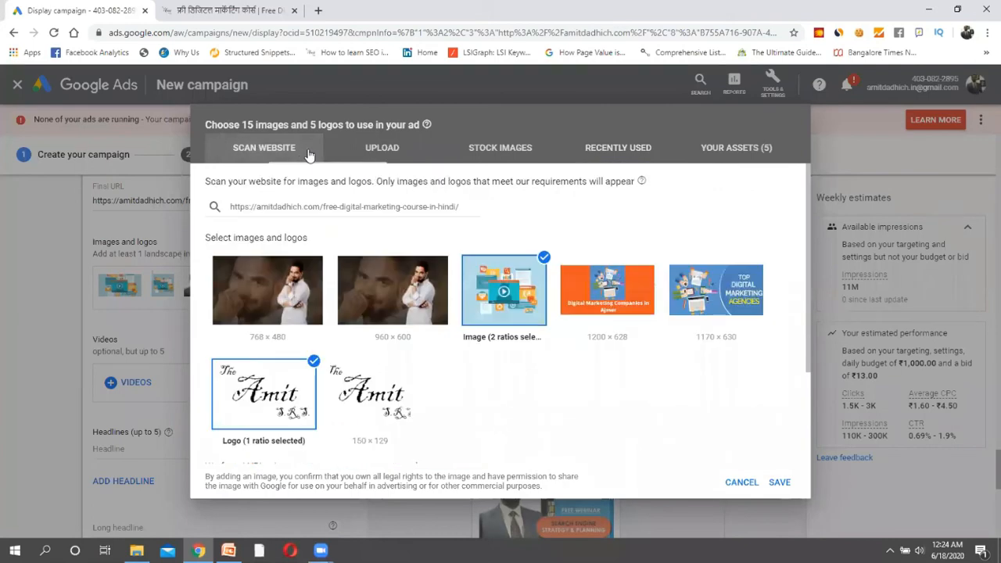
{"action": "left_click", "coordinate": [543, 258]}
{"action": "left_click", "coordinate": [779, 483]}
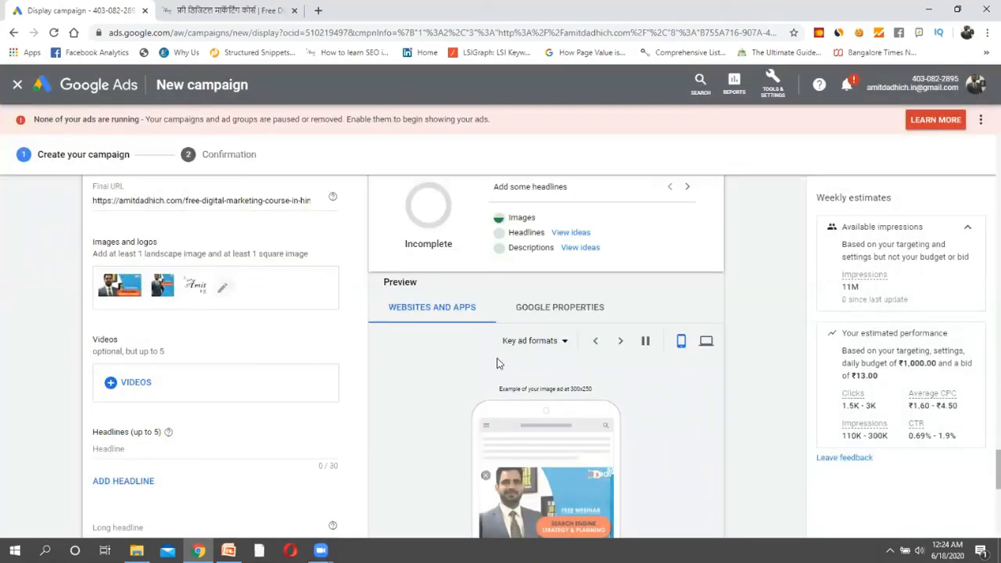
Switch the ad preview to desktop and examine how the webinar image and logo look in the key ad formats.
{"action": "scroll", "coordinate": [497, 359], "scroll_direction": "down", "scroll_amount": 1}
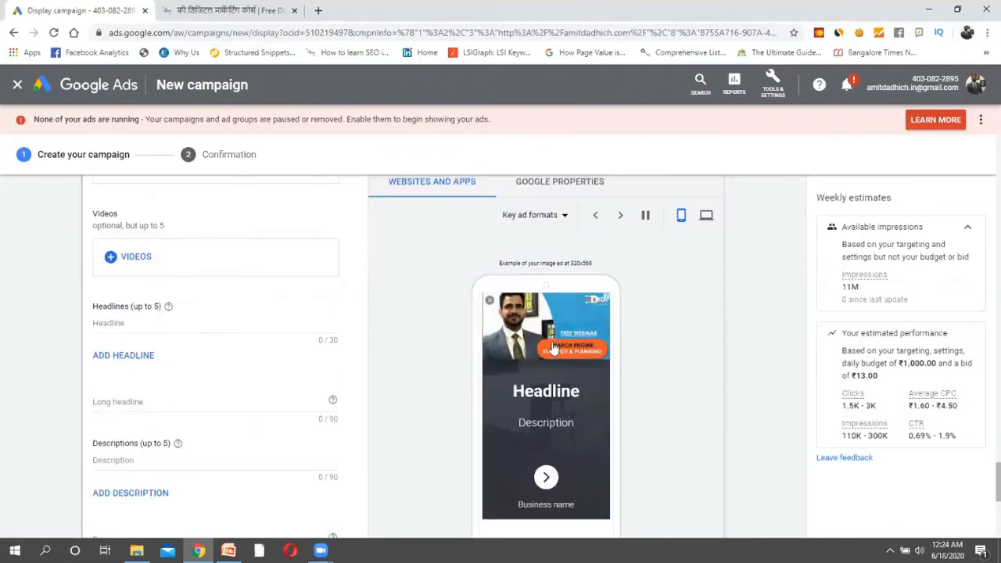
{"action": "left_click", "coordinate": [705, 216]}
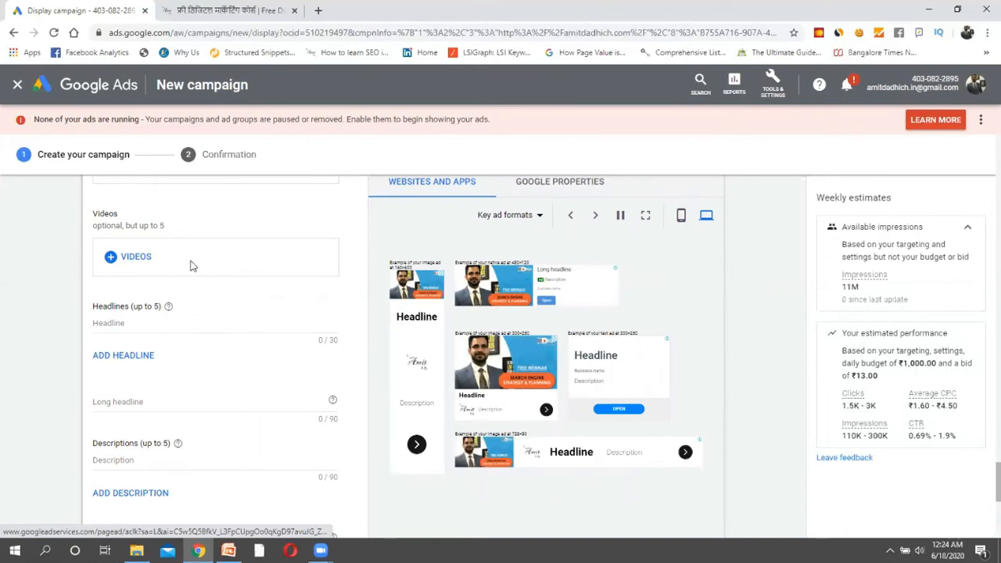
{"action": "scroll", "coordinate": [191, 266], "scroll_direction": "up", "scroll_amount": 1}
Enter "Learn Digital Marketing" as the ad's first headline.
{"action": "scroll", "coordinate": [191, 266], "scroll_direction": "down", "scroll_amount": 1}
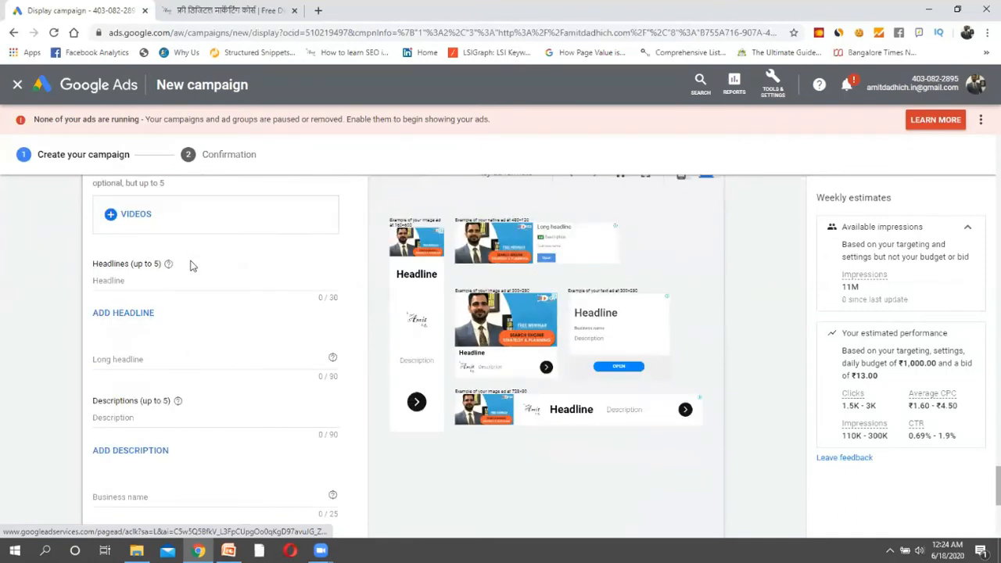
{"action": "left_click", "coordinate": [145, 284]}
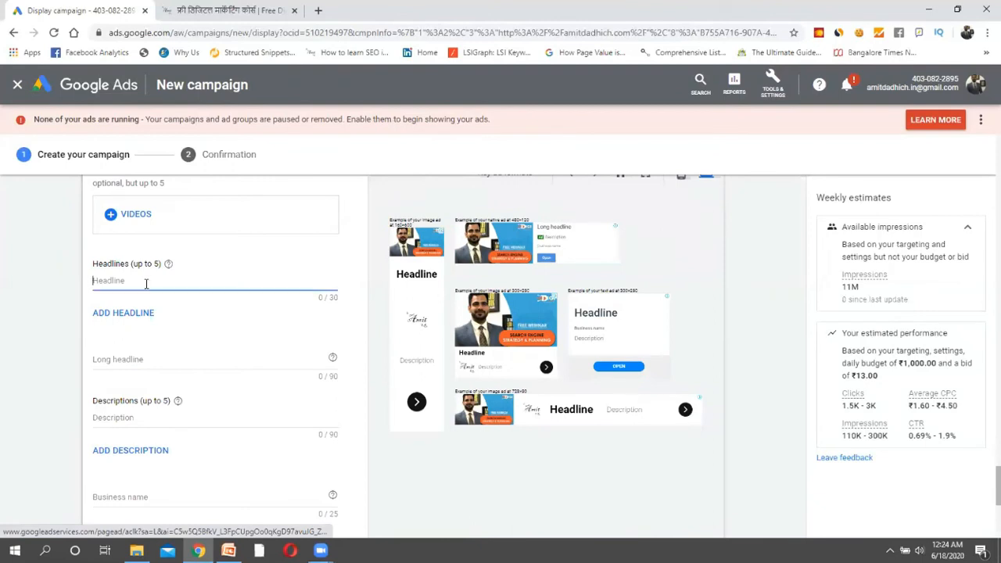
{"action": "type", "text": "Learn Di"}
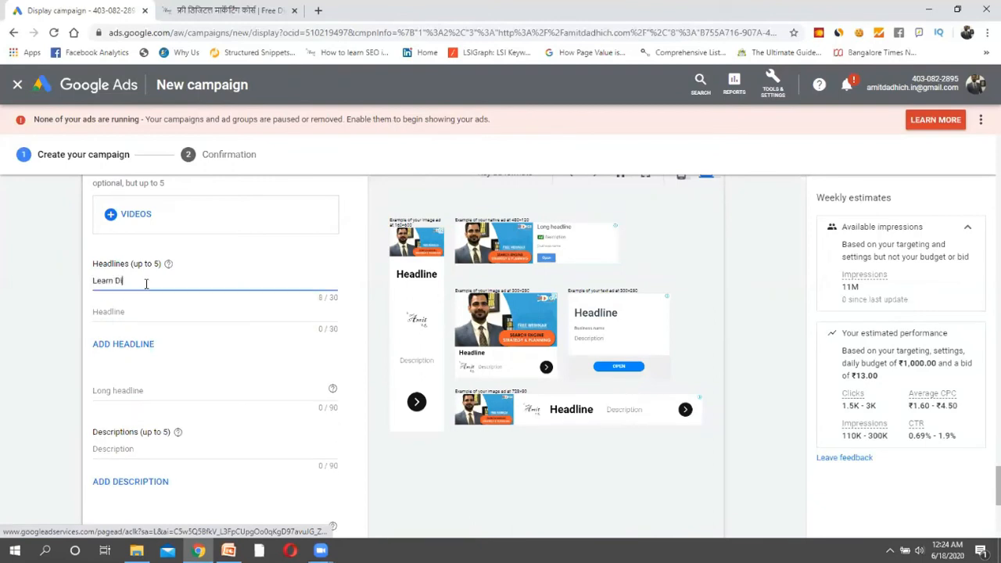
{"action": "type", "text": "gital Marketing"}
{"action": "left_click", "coordinate": [378, 308]}
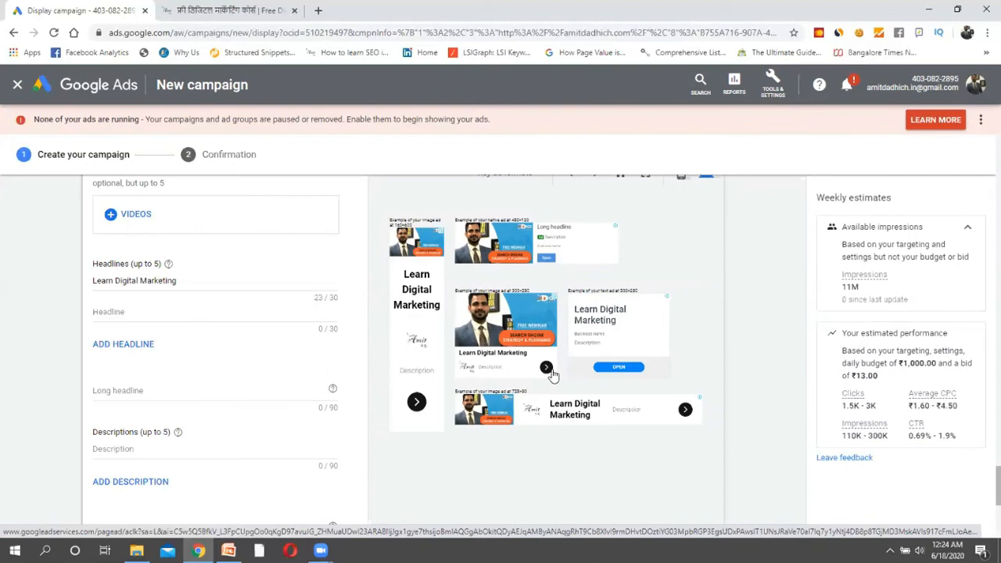
Switch the ad preview to mobile and enter "Free Digital Marketing Course" as the second headline.
{"action": "scroll", "coordinate": [552, 375], "scroll_direction": "up", "scroll_amount": 1}
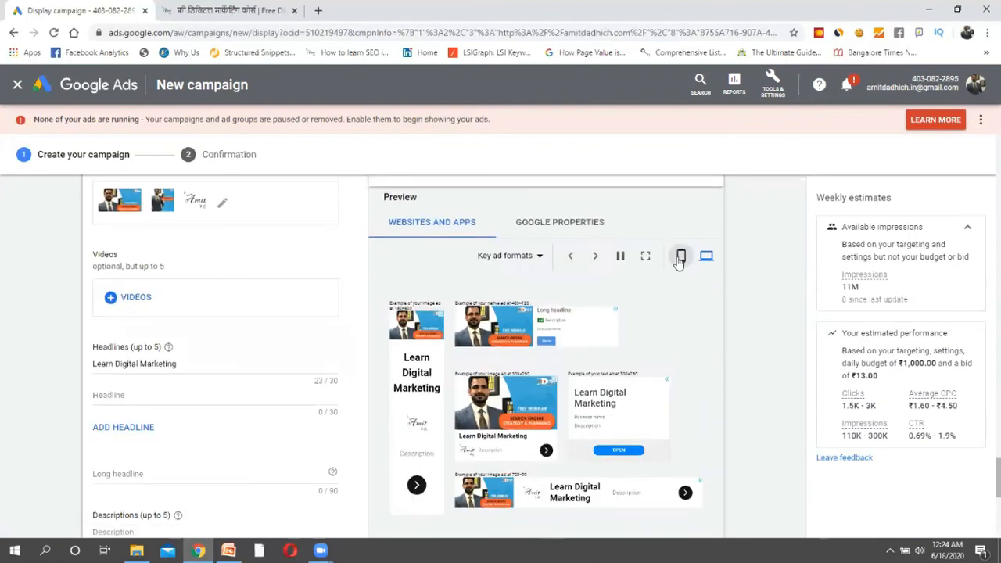
{"action": "left_click", "coordinate": [679, 258]}
{"action": "scroll", "coordinate": [623, 336], "scroll_direction": "down", "scroll_amount": 1}
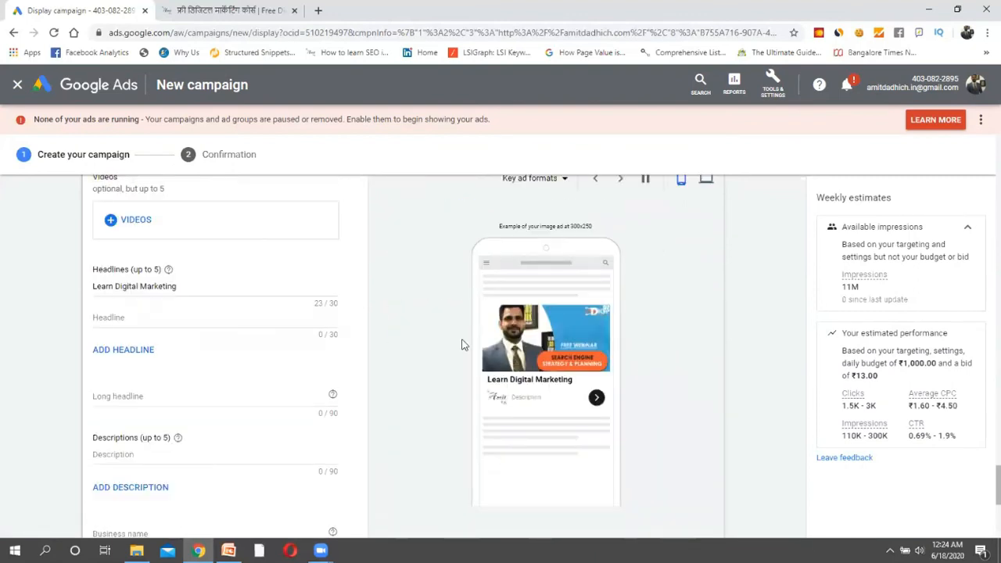
{"action": "left_click", "coordinate": [155, 315]}
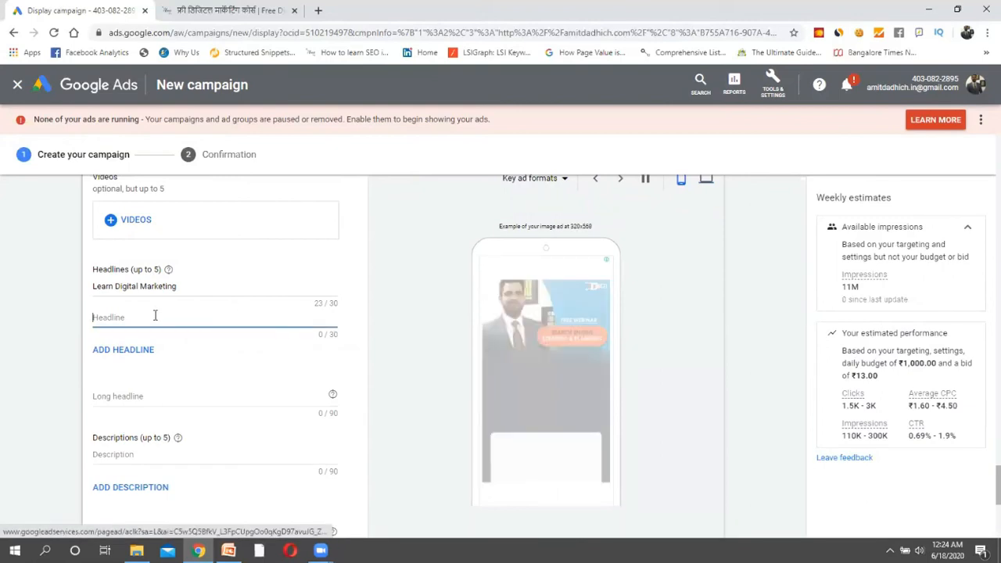
{"action": "type", "text": "Free Digit"}
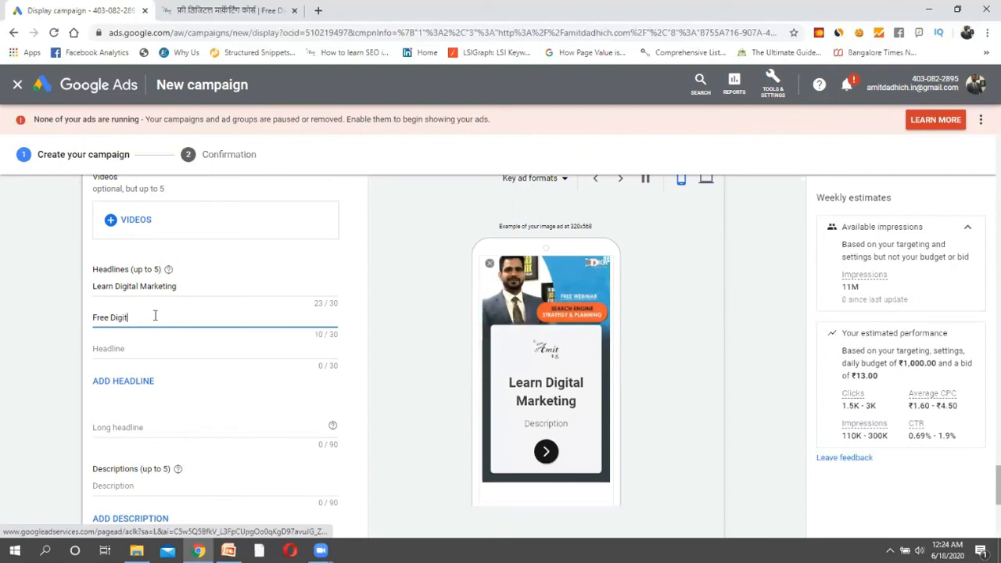
{"action": "type", "text": "al Marketing Course"}
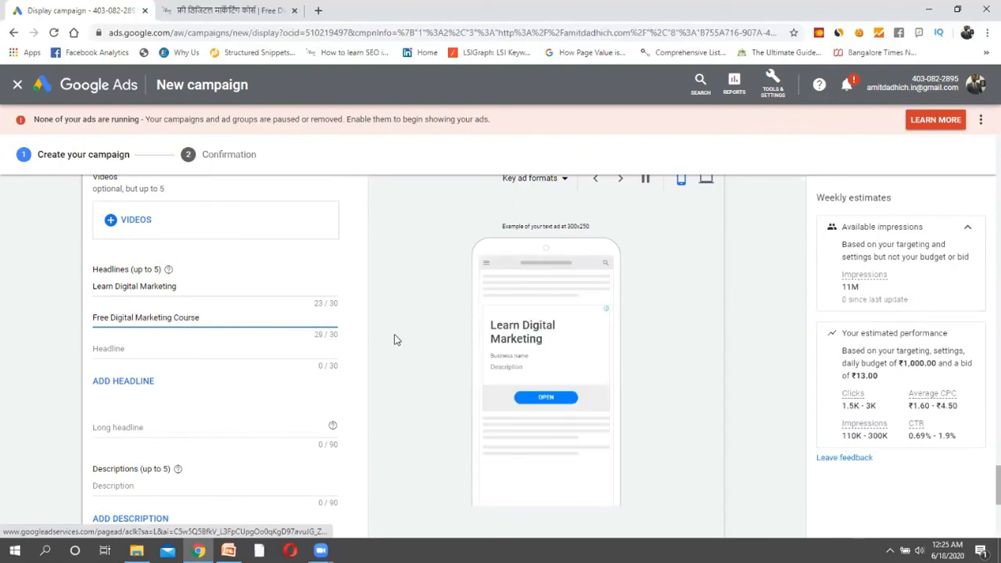
{"action": "left_click", "coordinate": [394, 339]}
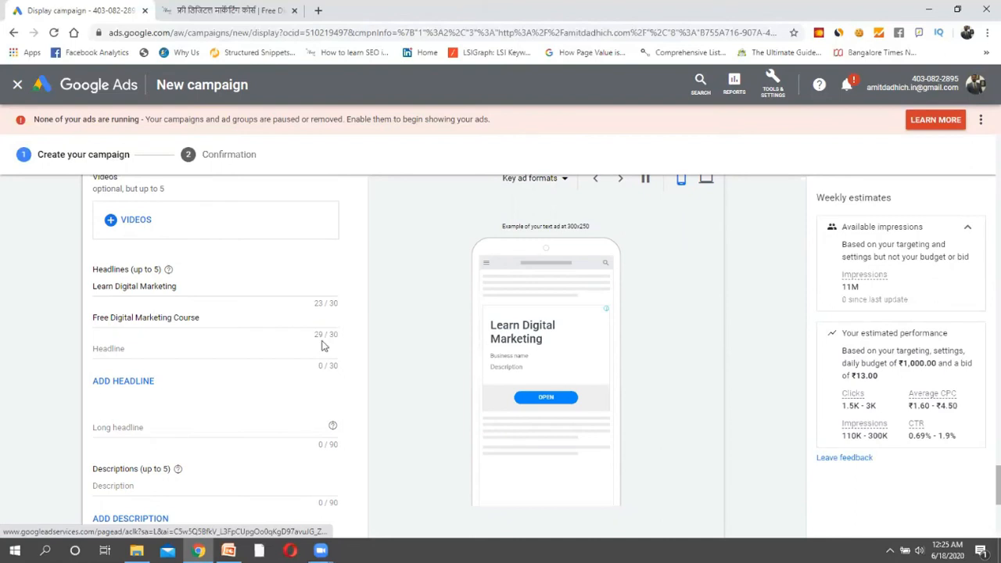
Enter "Digital Marketing Course in Hindi" as the ad's long headline.
{"action": "scroll", "coordinate": [172, 418], "scroll_direction": "down", "scroll_amount": 1}
{"action": "scroll", "coordinate": [173, 420], "scroll_direction": "down", "scroll_amount": 2}
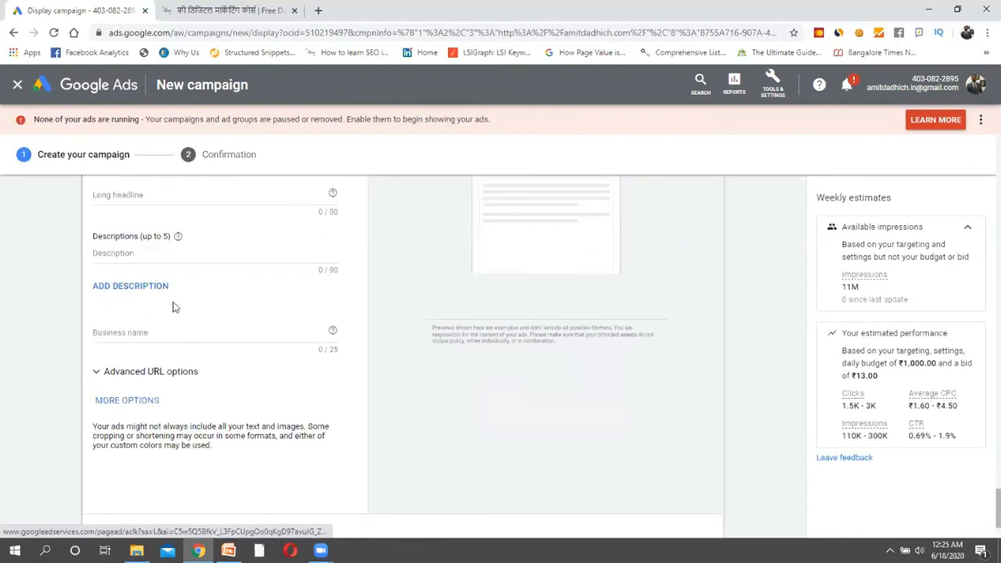
{"action": "scroll", "coordinate": [183, 263], "scroll_direction": "up", "scroll_amount": 1}
{"action": "left_click", "coordinate": [182, 272]}
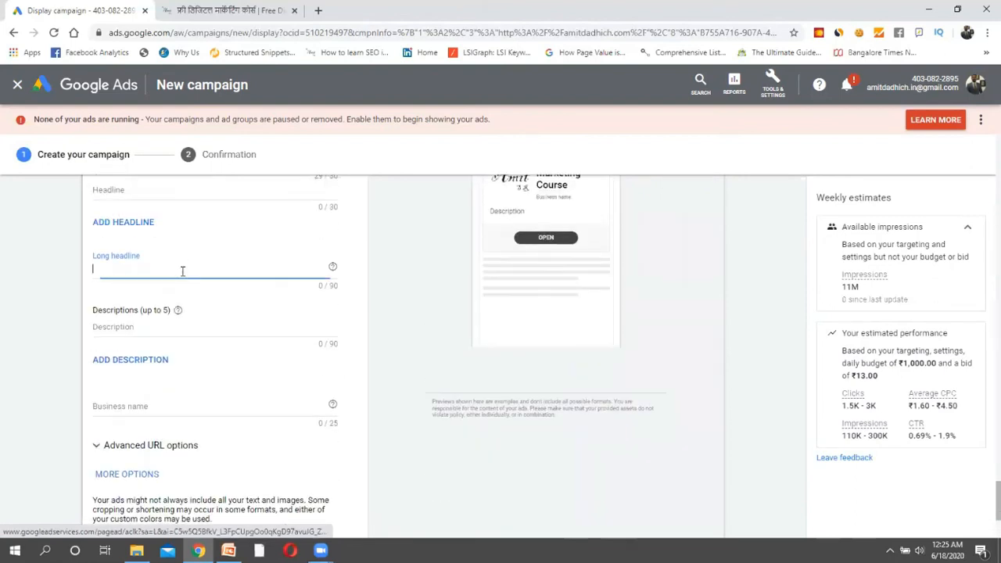
{"action": "type", "text": "Digital Marketing Course in Hind"}
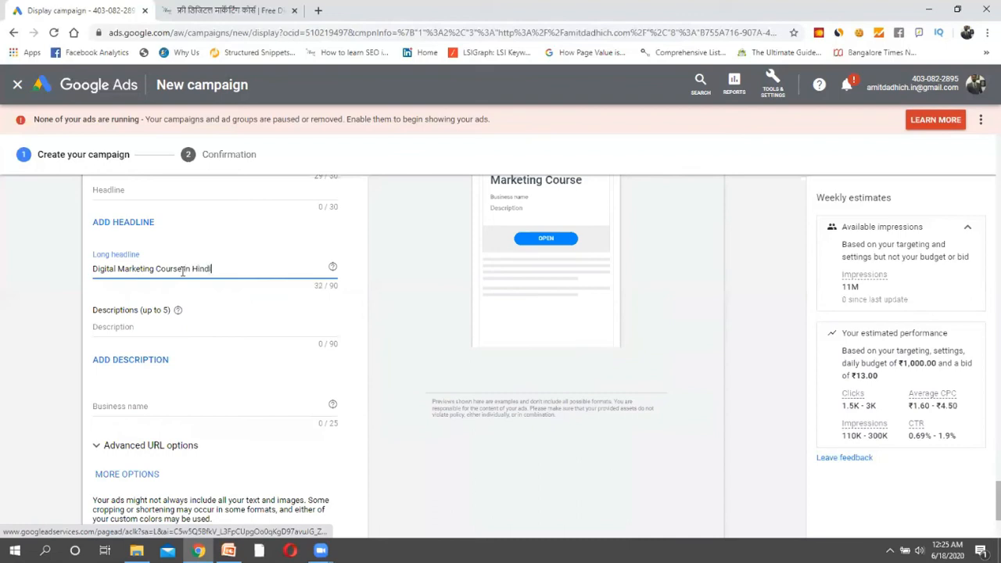
{"action": "left_click", "coordinate": [419, 305]}
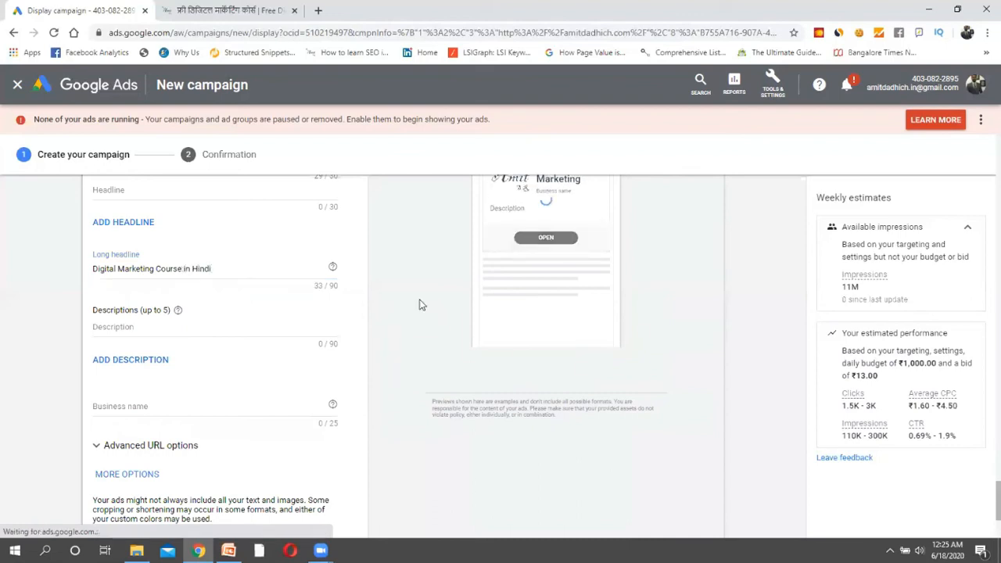
Switch the ad preview back to desktop and examine how the headlines appear in the key ad formats.
{"action": "scroll", "coordinate": [419, 305], "scroll_direction": "up", "scroll_amount": 2}
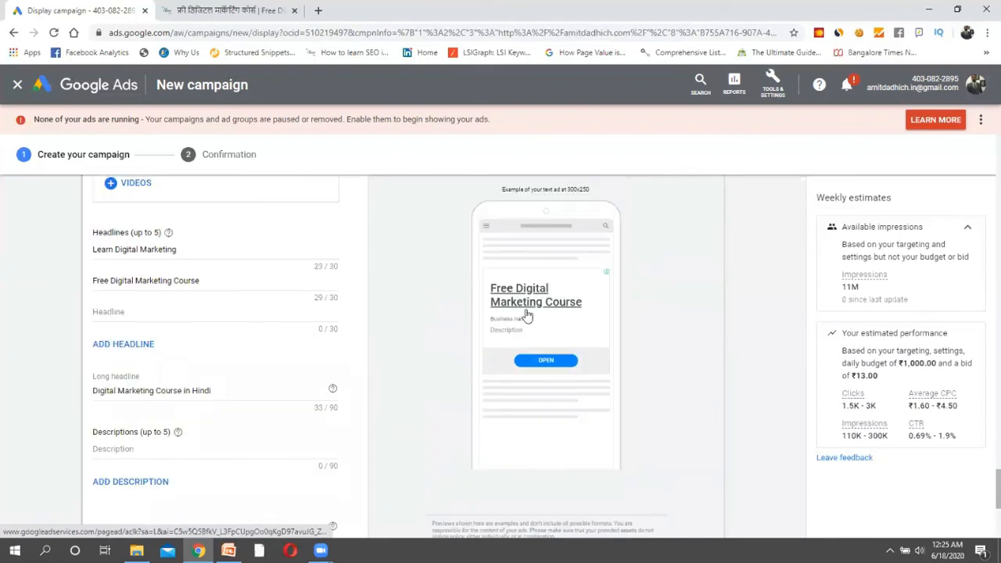
{"action": "scroll", "coordinate": [542, 323], "scroll_direction": "up", "scroll_amount": 2}
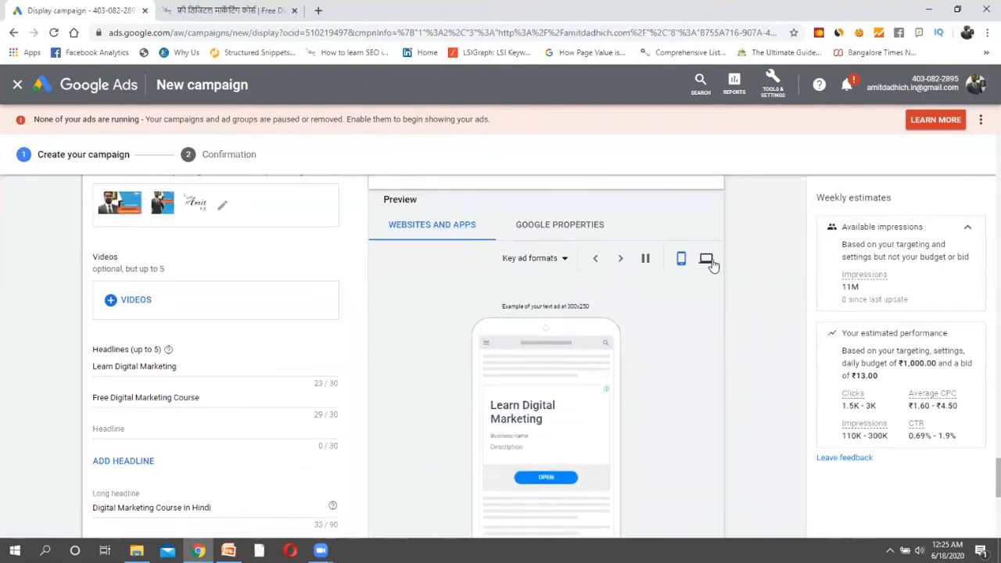
{"action": "left_click", "coordinate": [706, 260]}
{"action": "scroll", "coordinate": [670, 310], "scroll_direction": "down", "scroll_amount": 1}
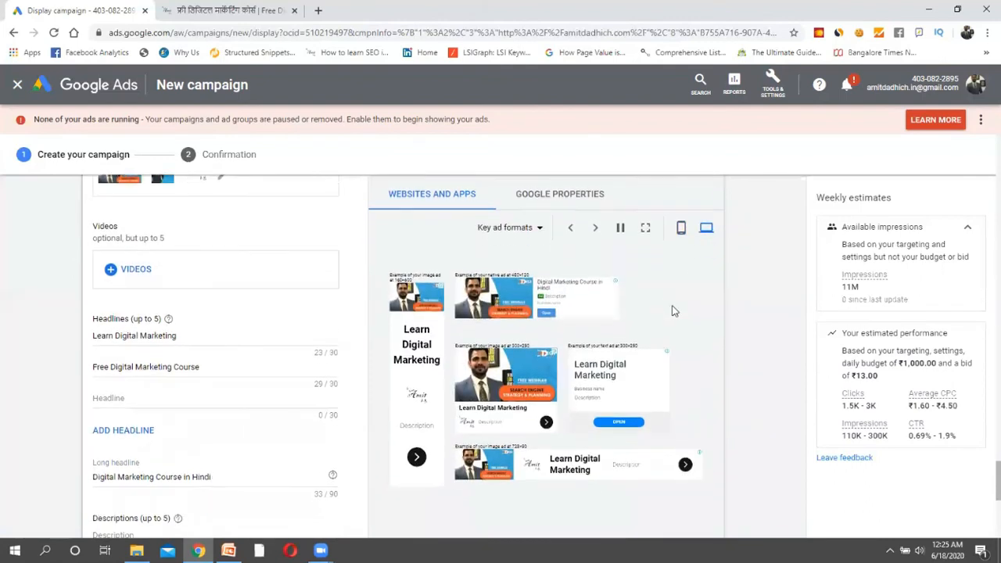
{"action": "scroll", "coordinate": [672, 312], "scroll_direction": "down", "scroll_amount": 2}
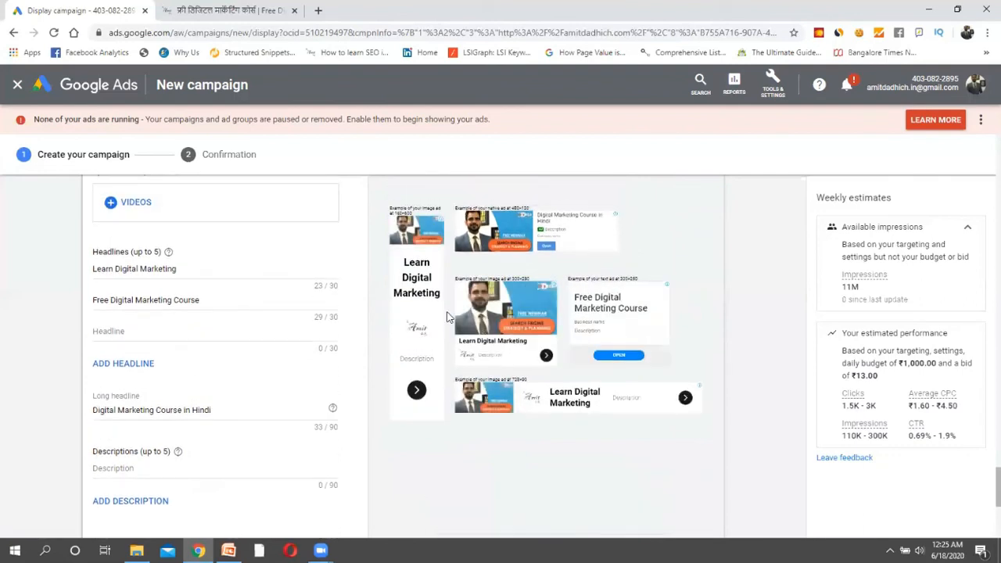
{"action": "scroll", "coordinate": [447, 317], "scroll_direction": "down", "scroll_amount": 2}
{"action": "scroll", "coordinate": [447, 316], "scroll_direction": "up", "scroll_amount": 2}
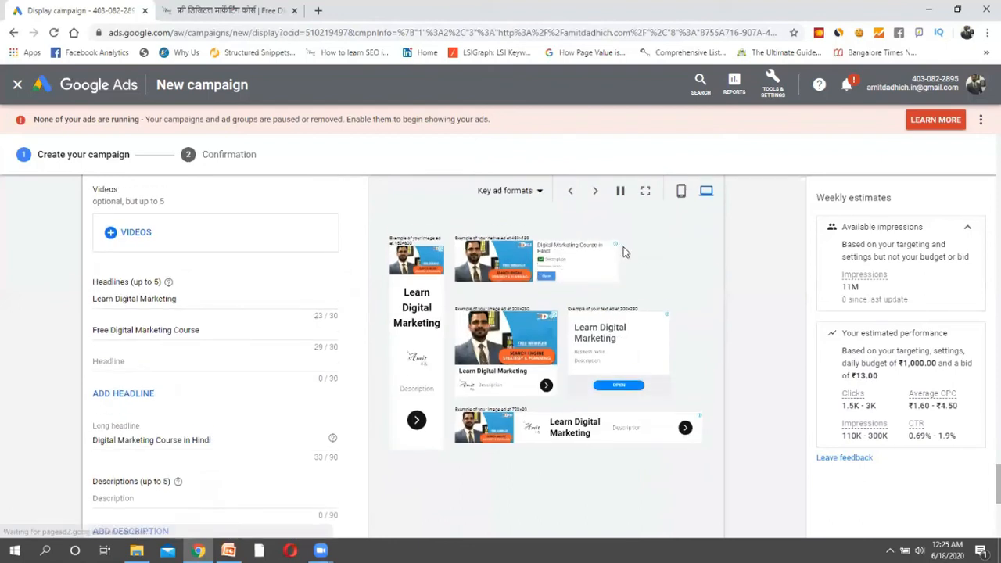
Copy the sentence about teaching digital marketing for free to 100000 People from the course page into the ad's first description and check the preview.
{"action": "scroll", "coordinate": [640, 268], "scroll_direction": "down", "scroll_amount": 3}
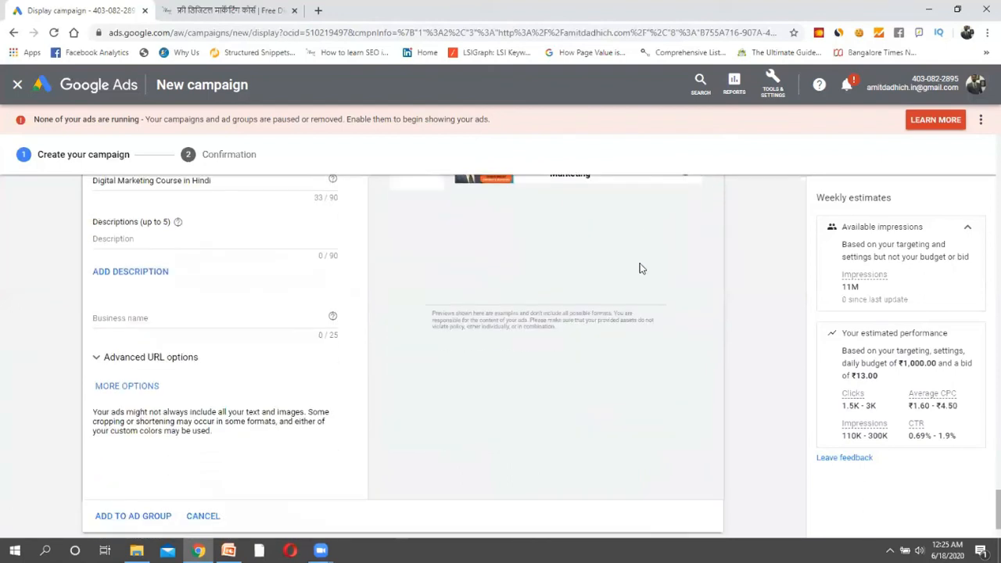
{"action": "left_click", "coordinate": [219, 239]}
{"action": "left_click", "coordinate": [219, 9]}
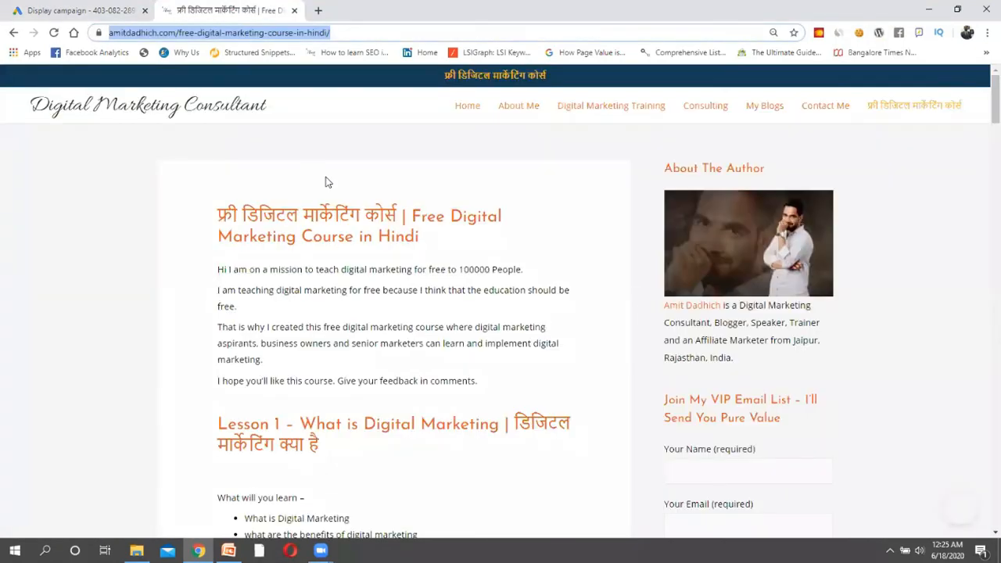
{"action": "left_click_drag", "start_coordinate": [219, 269], "coordinate": [570, 265]}
{"action": "key", "text": "ctrl+c"}
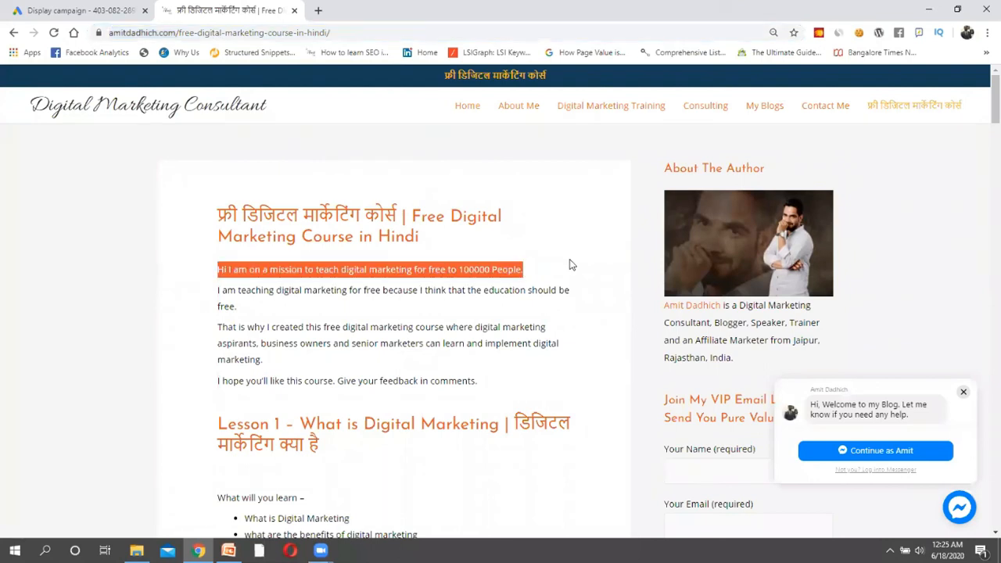
{"action": "left_click", "coordinate": [5, 8]}
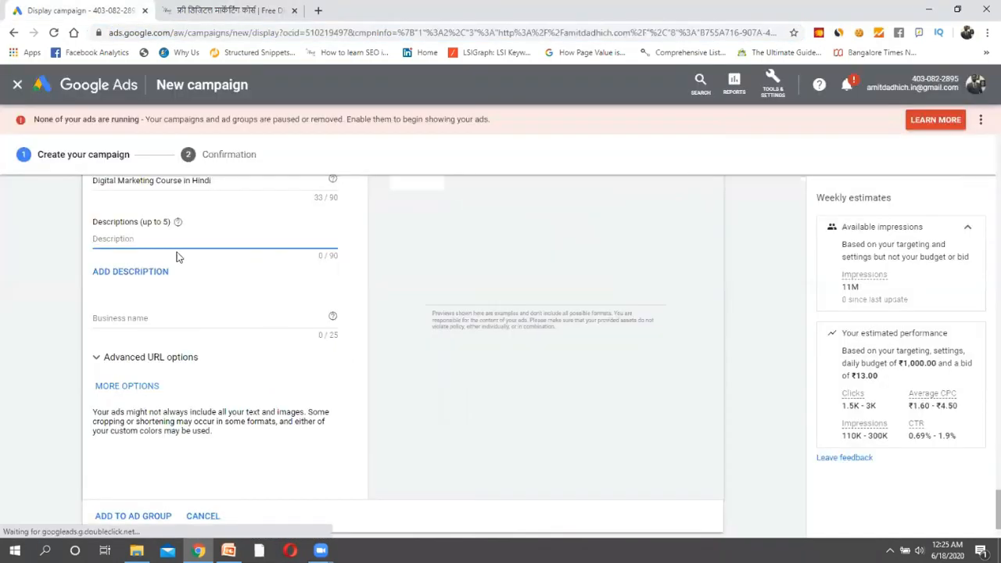
{"action": "key", "text": "ctrl+v"}
{"action": "left_click", "coordinate": [385, 266]}
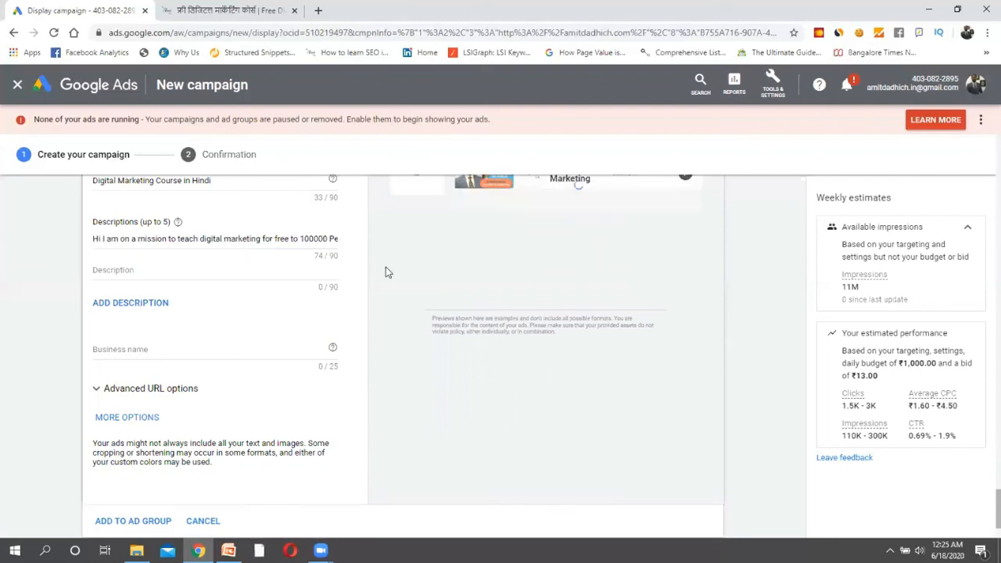
{"action": "scroll", "coordinate": [385, 271], "scroll_direction": "up", "scroll_amount": 4}
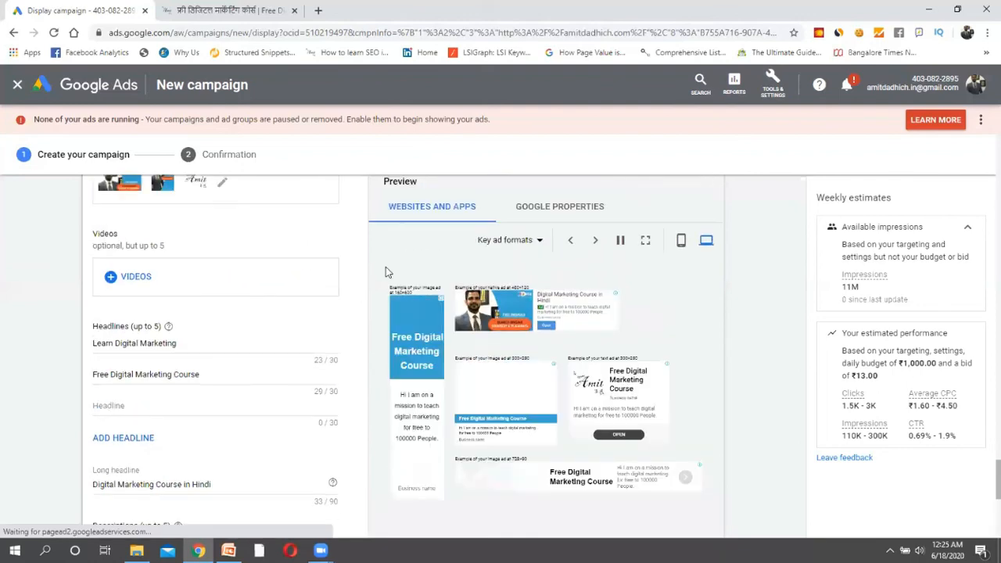
{"action": "scroll", "coordinate": [385, 271], "scroll_direction": "down", "scroll_amount": 1}
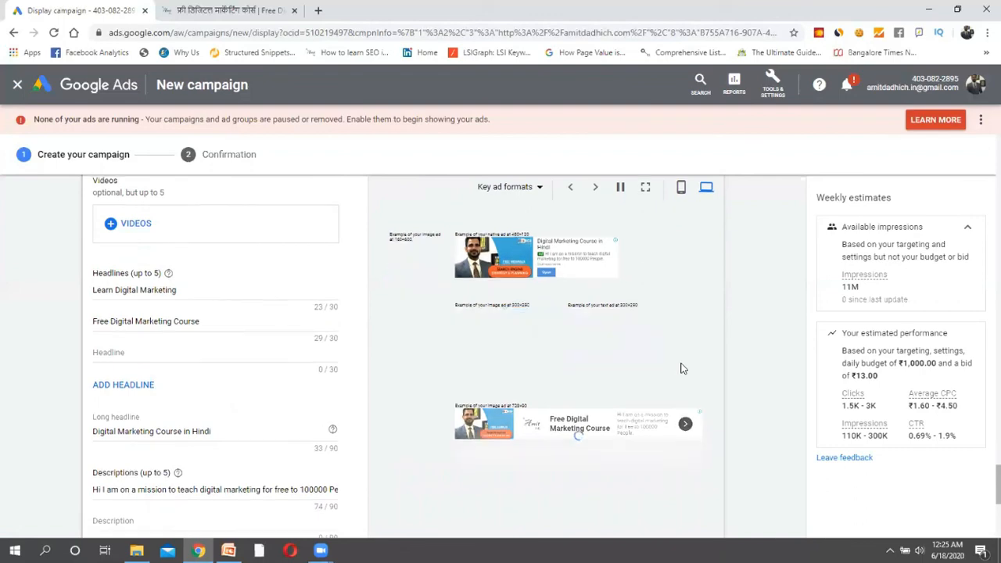
Fill in the ad's business name from the saved suggestion and insert a space between its two words.
{"action": "scroll", "coordinate": [680, 368], "scroll_direction": "down", "scroll_amount": 1}
{"action": "scroll", "coordinate": [680, 368], "scroll_direction": "down", "scroll_amount": 2}
{"action": "scroll", "coordinate": [680, 368], "scroll_direction": "up", "scroll_amount": 2}
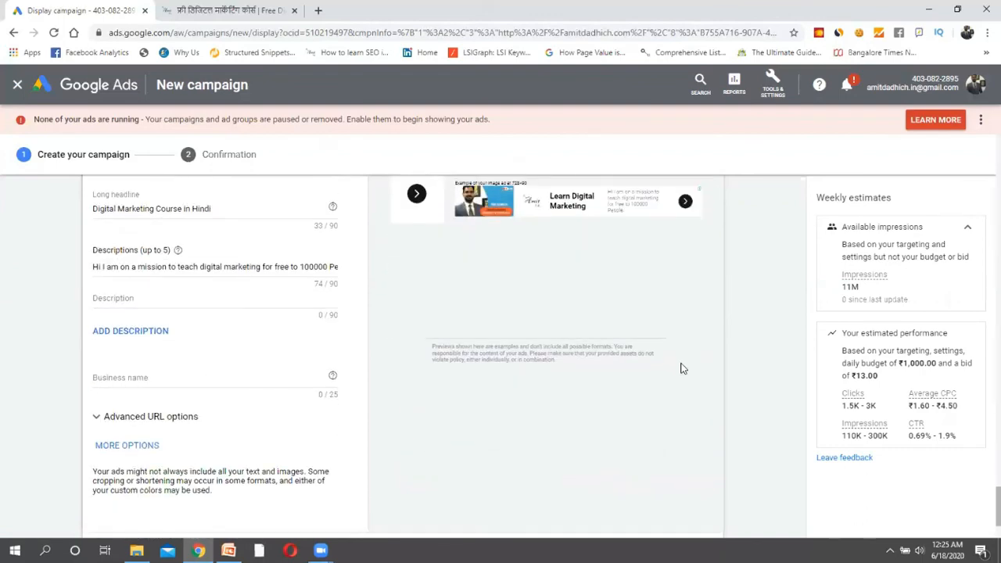
{"action": "scroll", "coordinate": [680, 368], "scroll_direction": "down", "scroll_amount": 3}
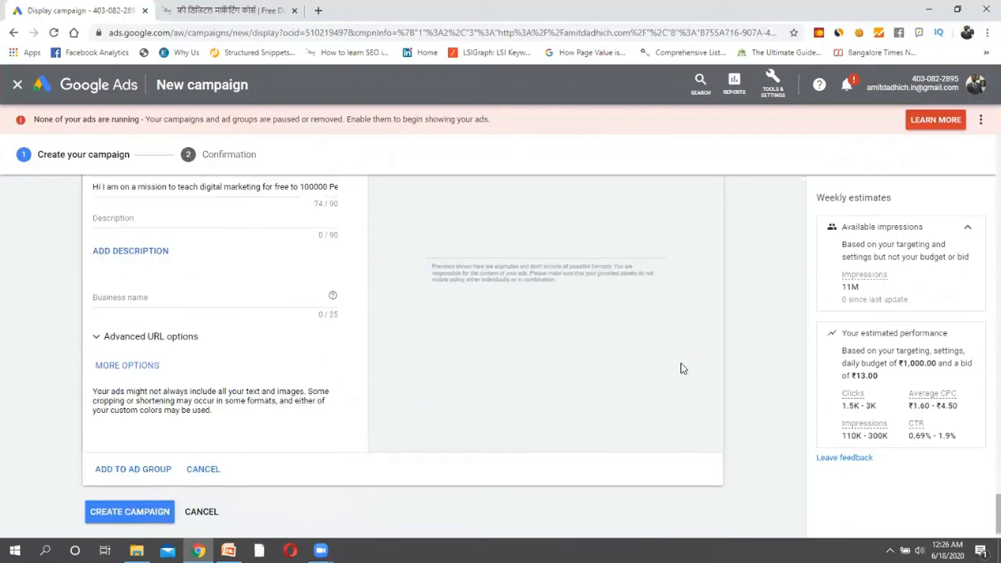
{"action": "left_click", "coordinate": [182, 291]}
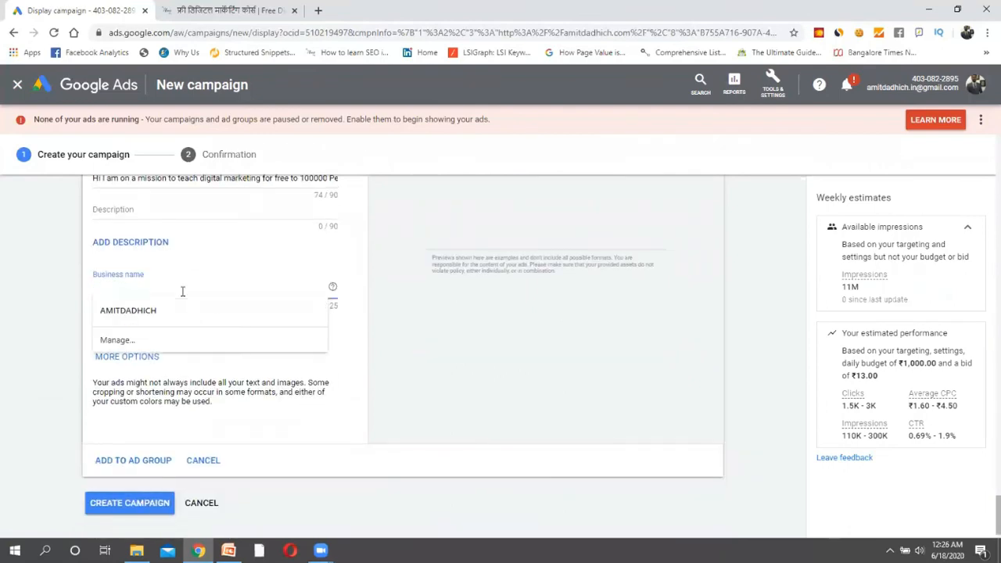
{"action": "left_click", "coordinate": [185, 308]}
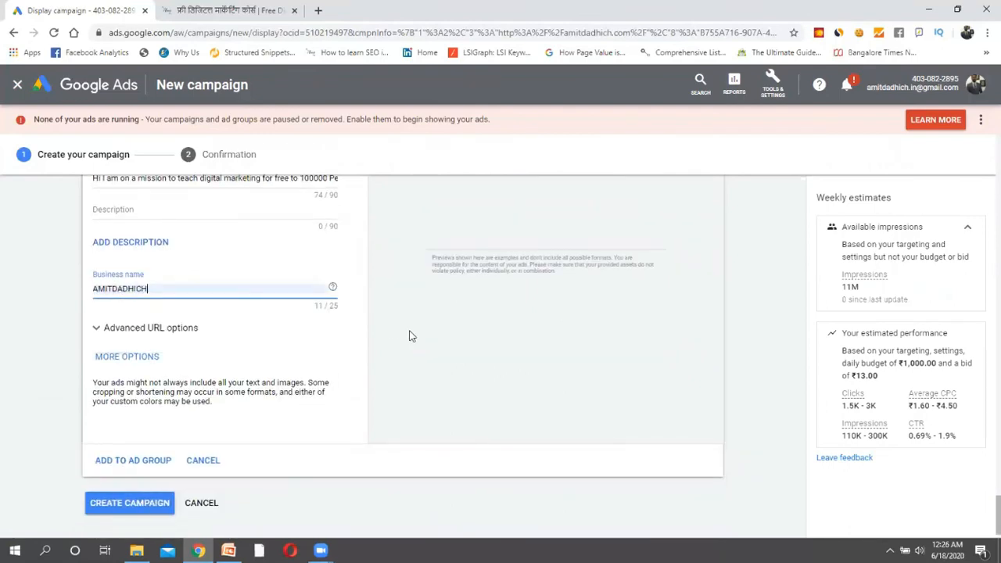
{"action": "scroll", "coordinate": [412, 336], "scroll_direction": "up", "scroll_amount": 2}
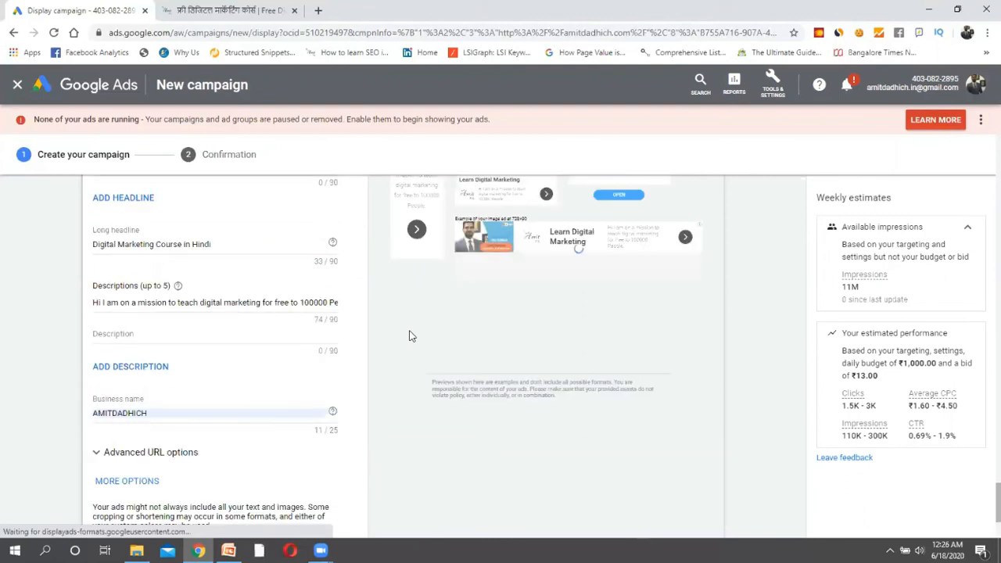
{"action": "left_click", "coordinate": [114, 413]}
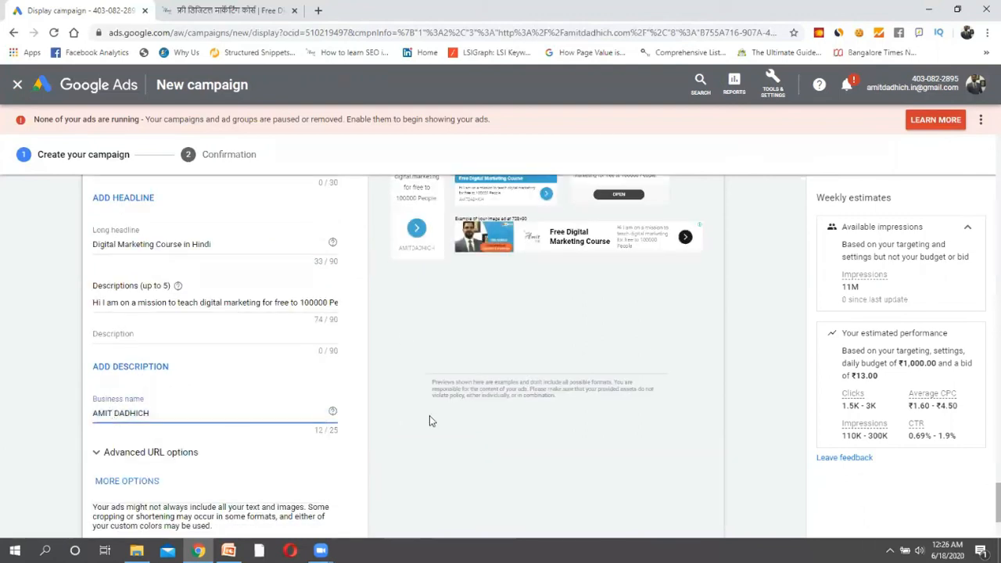
View the ad examples in the full-screen website preview at a reduced browser zoom, and return to the ad form.
{"action": "scroll", "coordinate": [429, 420], "scroll_direction": "up", "scroll_amount": 2}
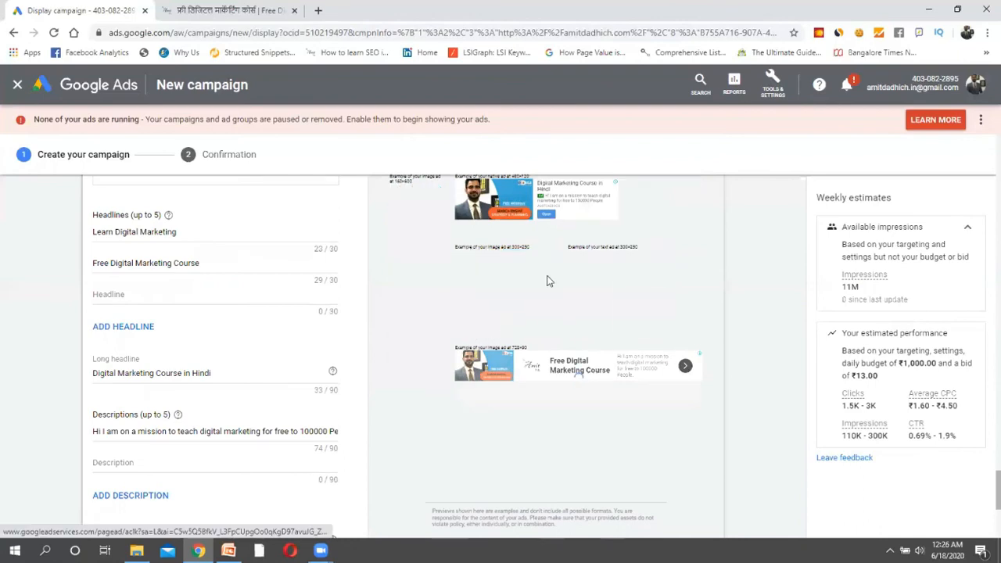
{"action": "scroll", "coordinate": [547, 281], "scroll_direction": "up", "scroll_amount": 1}
{"action": "scroll", "coordinate": [547, 282], "scroll_direction": "up", "scroll_amount": 2}
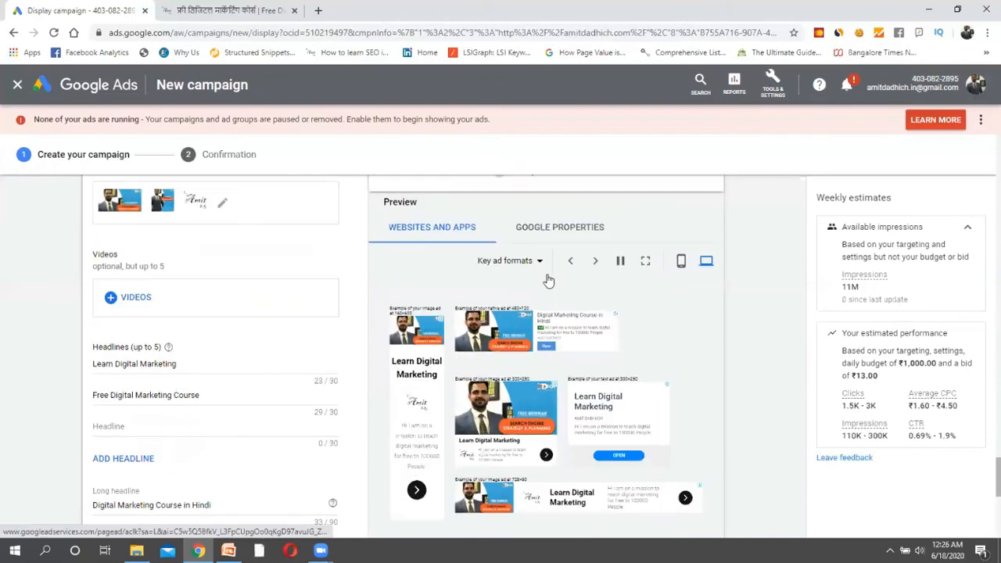
{"action": "left_click", "coordinate": [647, 261]}
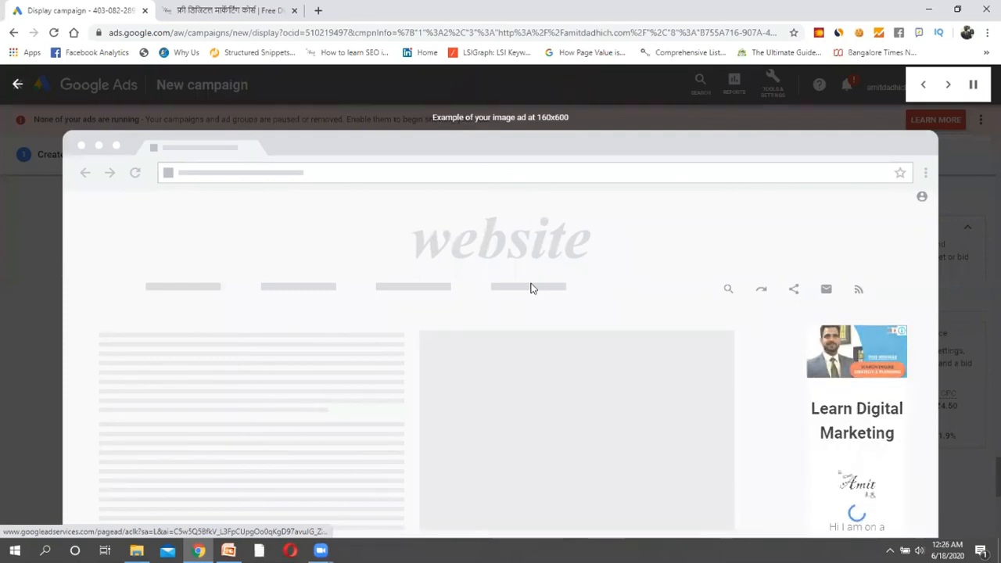
{"action": "key", "text": "ctrl+minus"}
{"action": "key", "text": "ctrl+minus"}
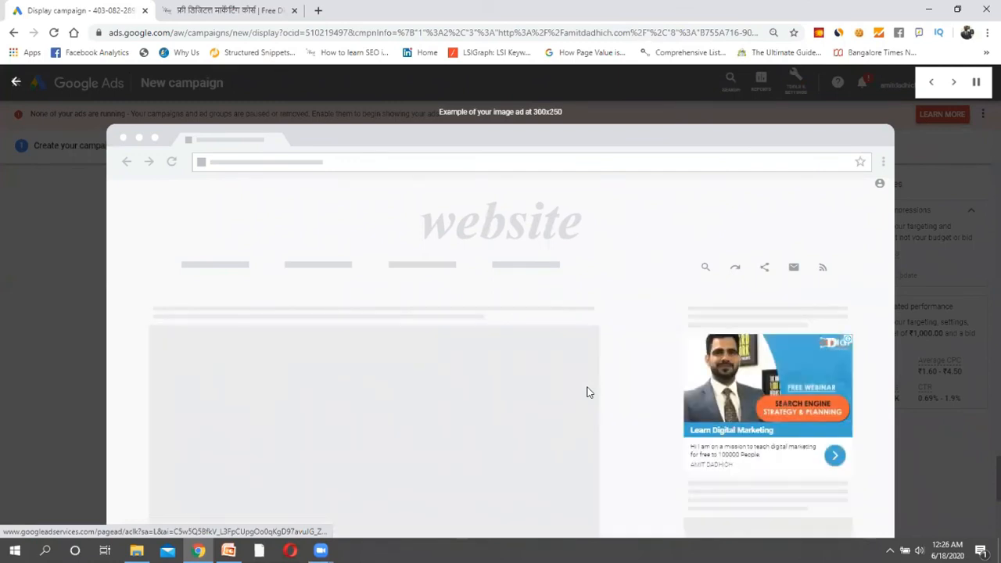
{"action": "left_click", "coordinate": [17, 83]}
Add the finished responsive display ad to the ad group and create the campaign.
{"action": "scroll", "coordinate": [215, 305], "scroll_direction": "down", "scroll_amount": 5}
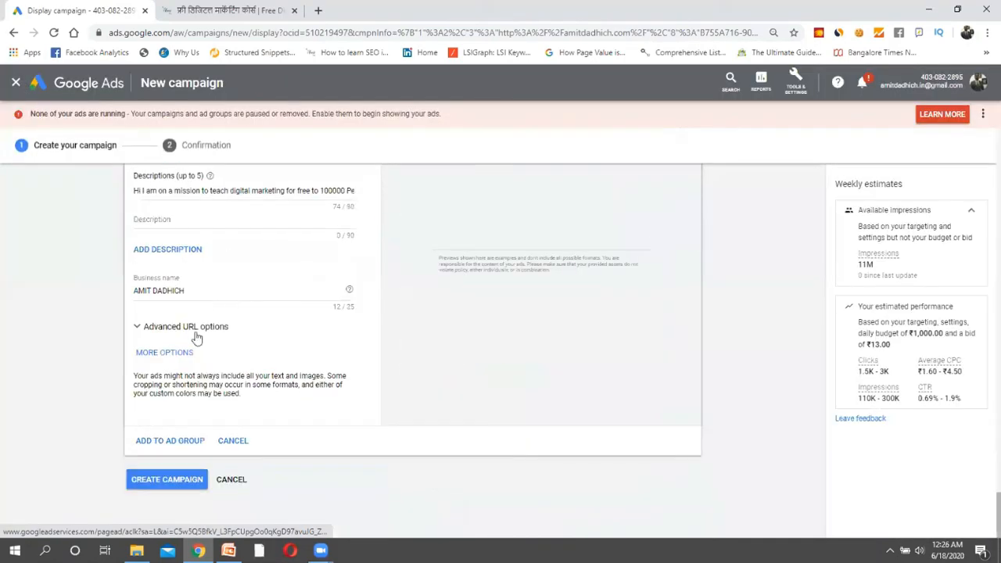
{"action": "left_click", "coordinate": [180, 440]}
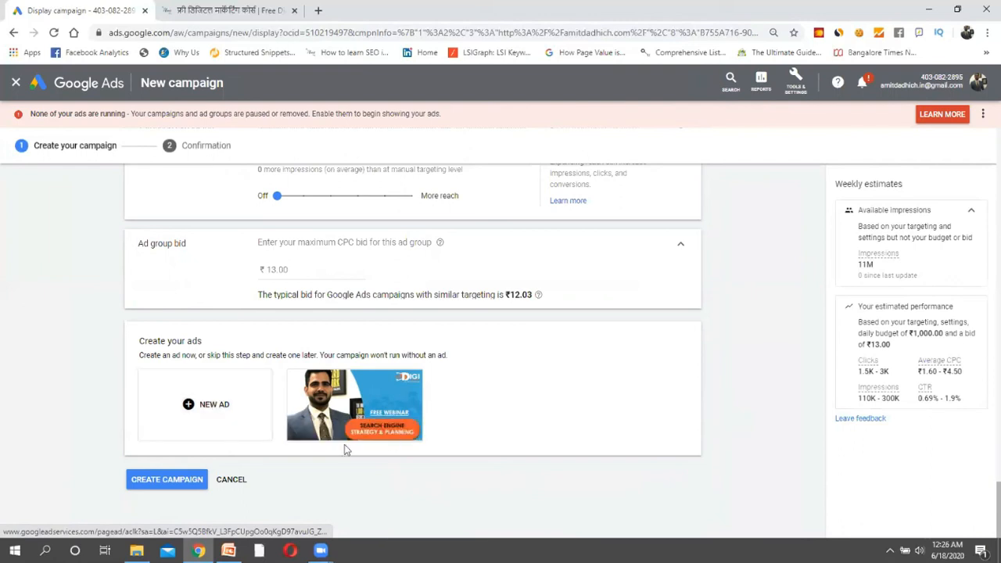
{"action": "left_click", "coordinate": [167, 479]}
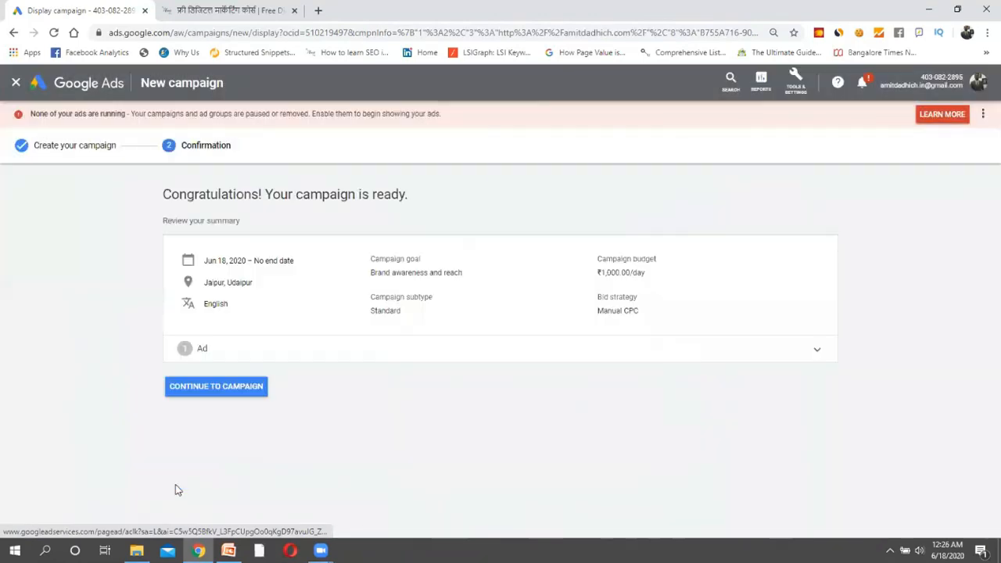
Continue from the confirmation summary to the new campaign and open the list of all campaigns.
{"action": "left_click", "coordinate": [799, 88]}
{"action": "left_click", "coordinate": [223, 391]}
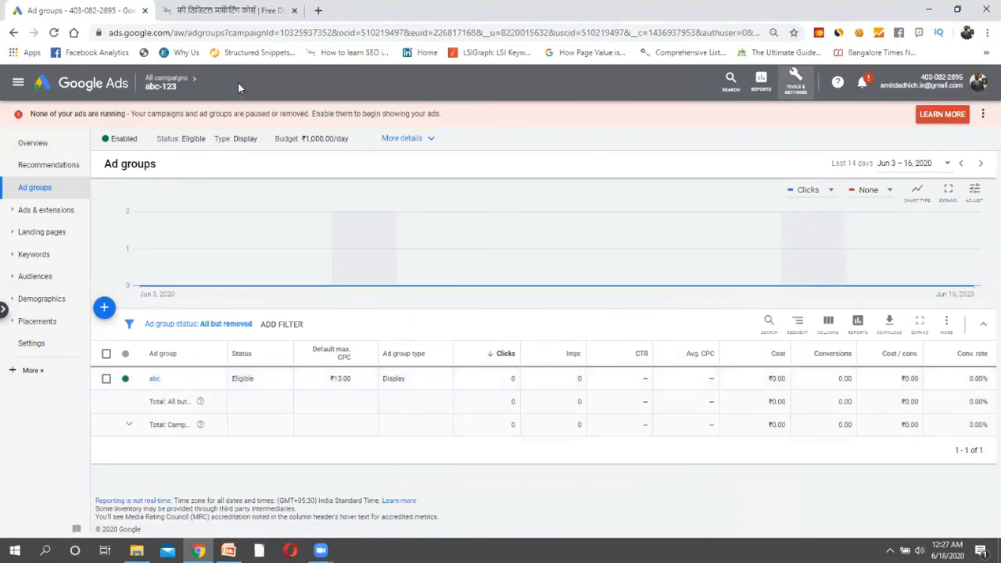
{"action": "left_click", "coordinate": [164, 80]}
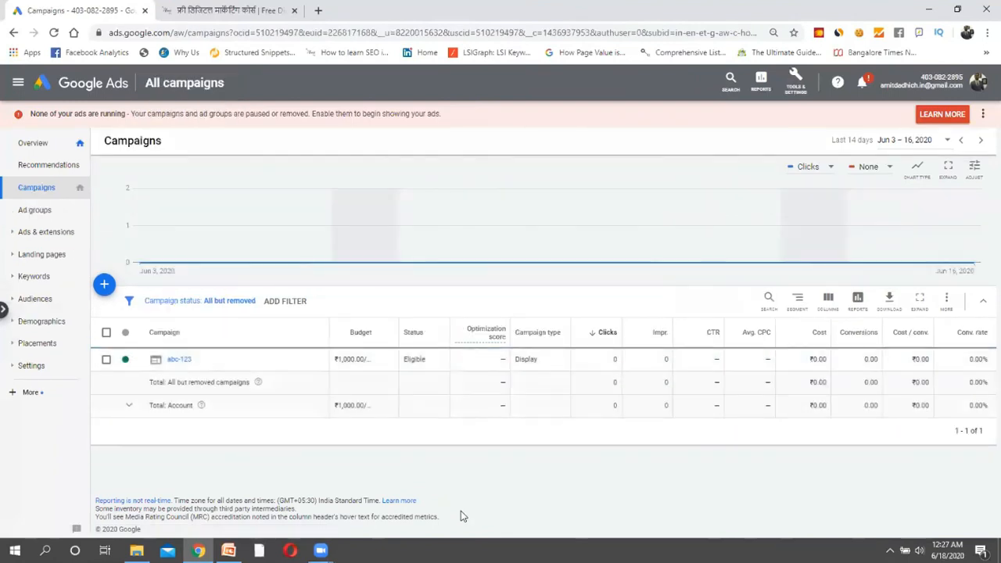
Switch to the Google Ads Display presentation in PowerPoint and show the closing Thanks slide in the slide show.
{"action": "key", "text": "alt+Tab"}
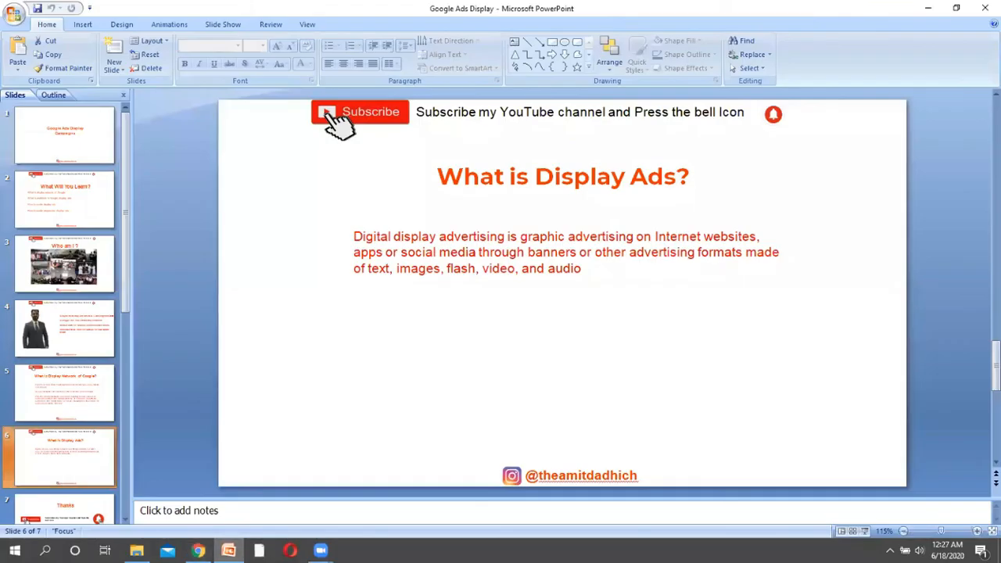
{"action": "left_click", "coordinate": [865, 531]}
{"action": "left_click", "coordinate": [864, 531]}
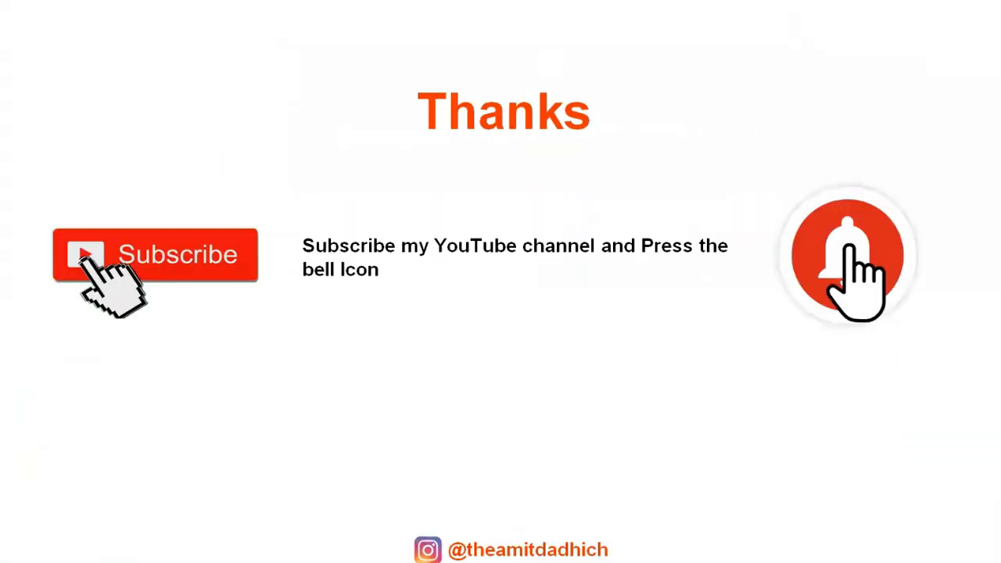